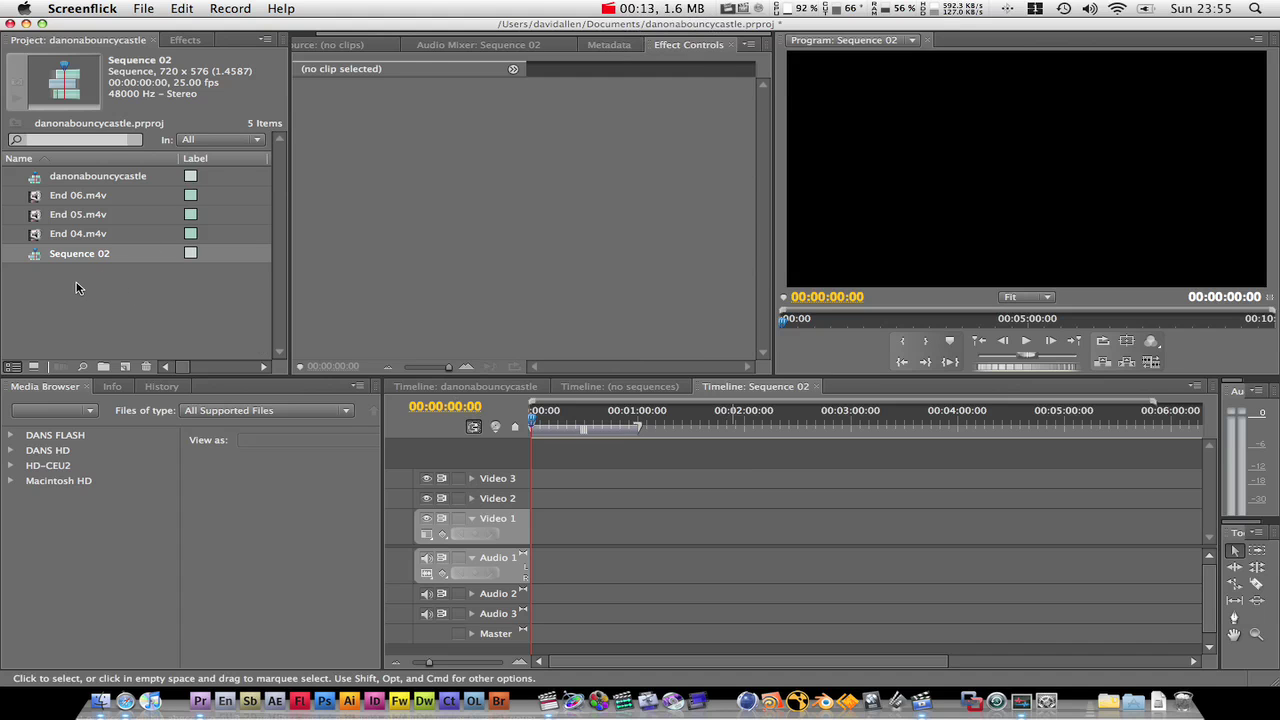
Place End 04.m4v, End 05.m4v and End 06.m4v together on the Video 1 and Audio 1 tracks of Sequence 02.
left_click(100, 252)
left_click(85, 234)
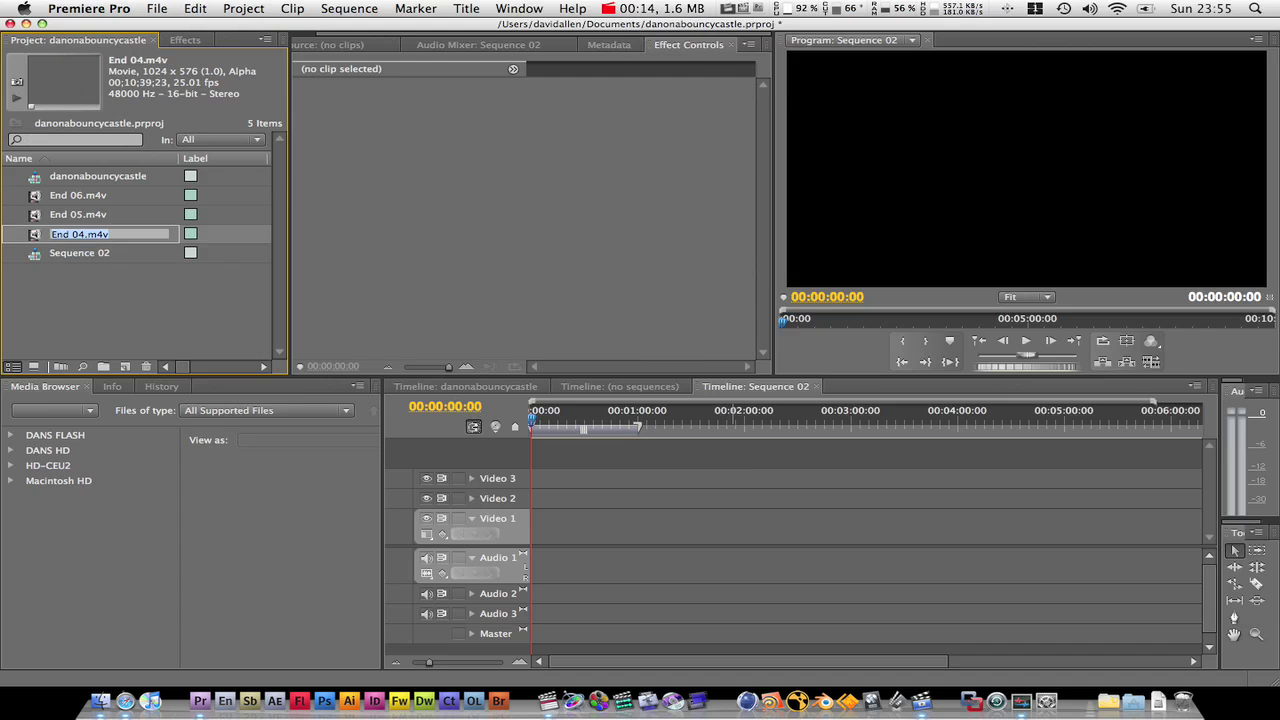
left_click(85, 234)
left_click(31, 236)
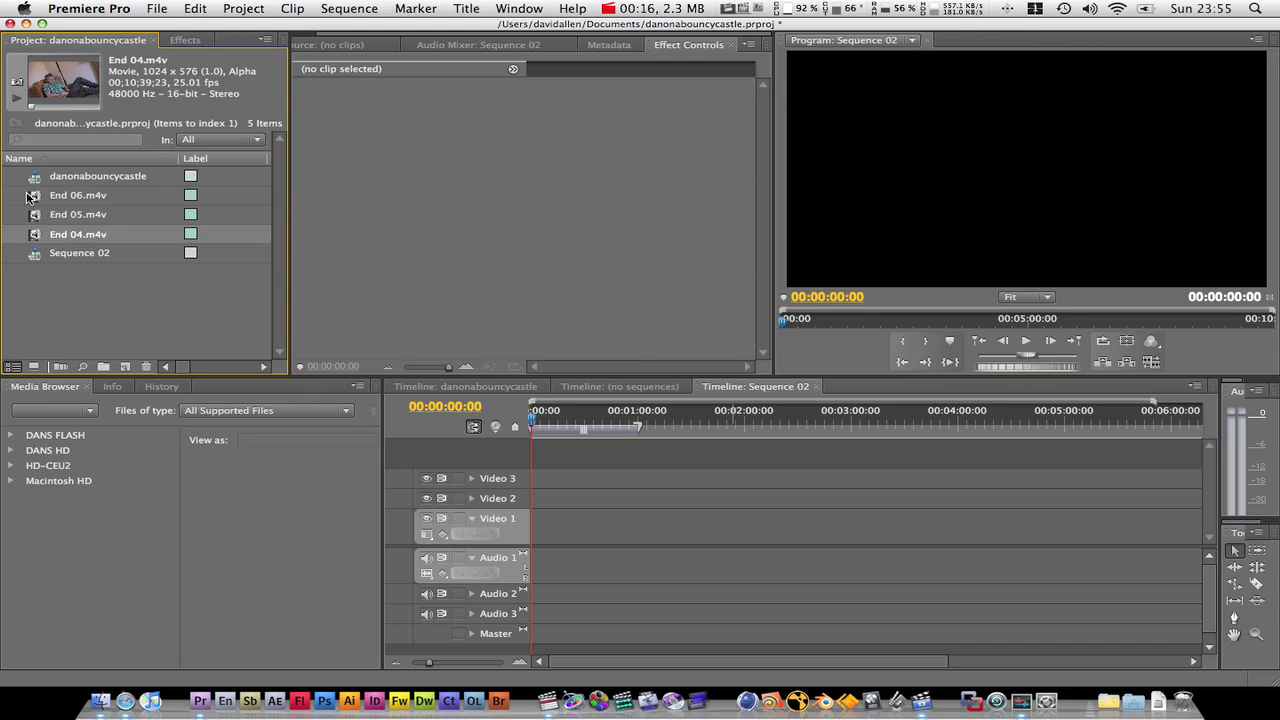
left_click(30, 198, "shift")
left_click_drag(38, 198, 586, 531)
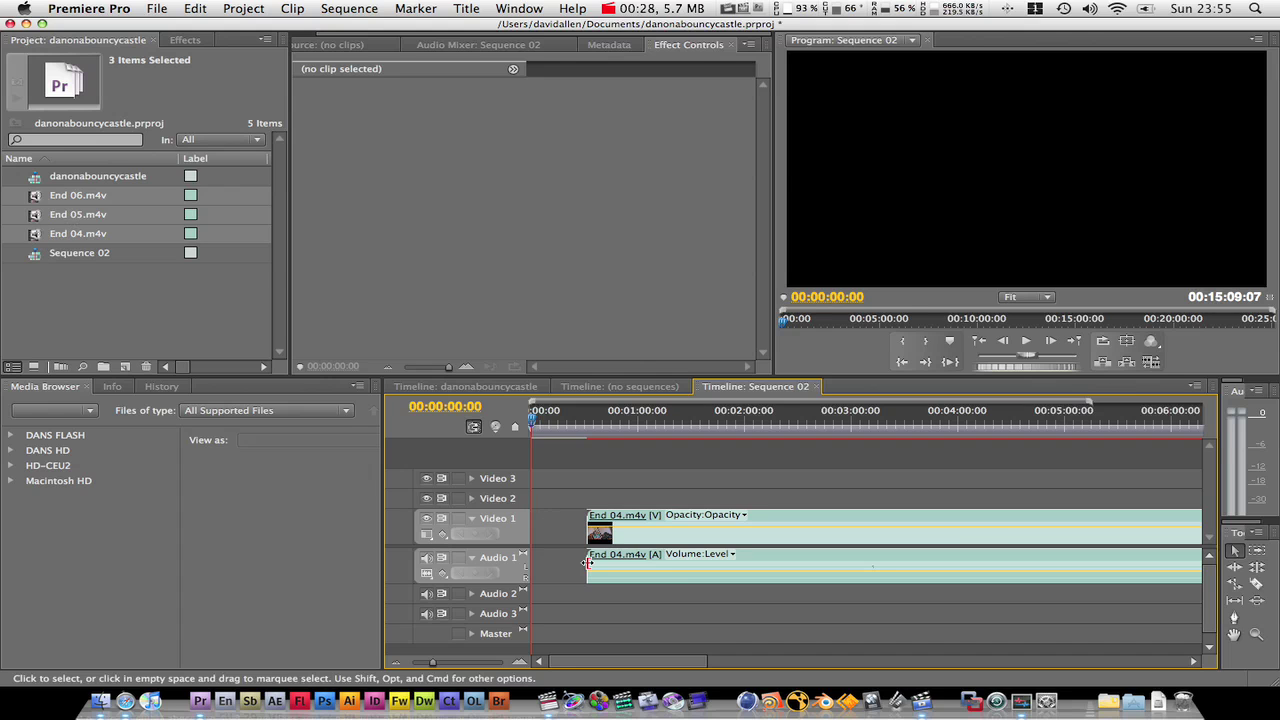
key("minus")
key("minus")
key("minus")
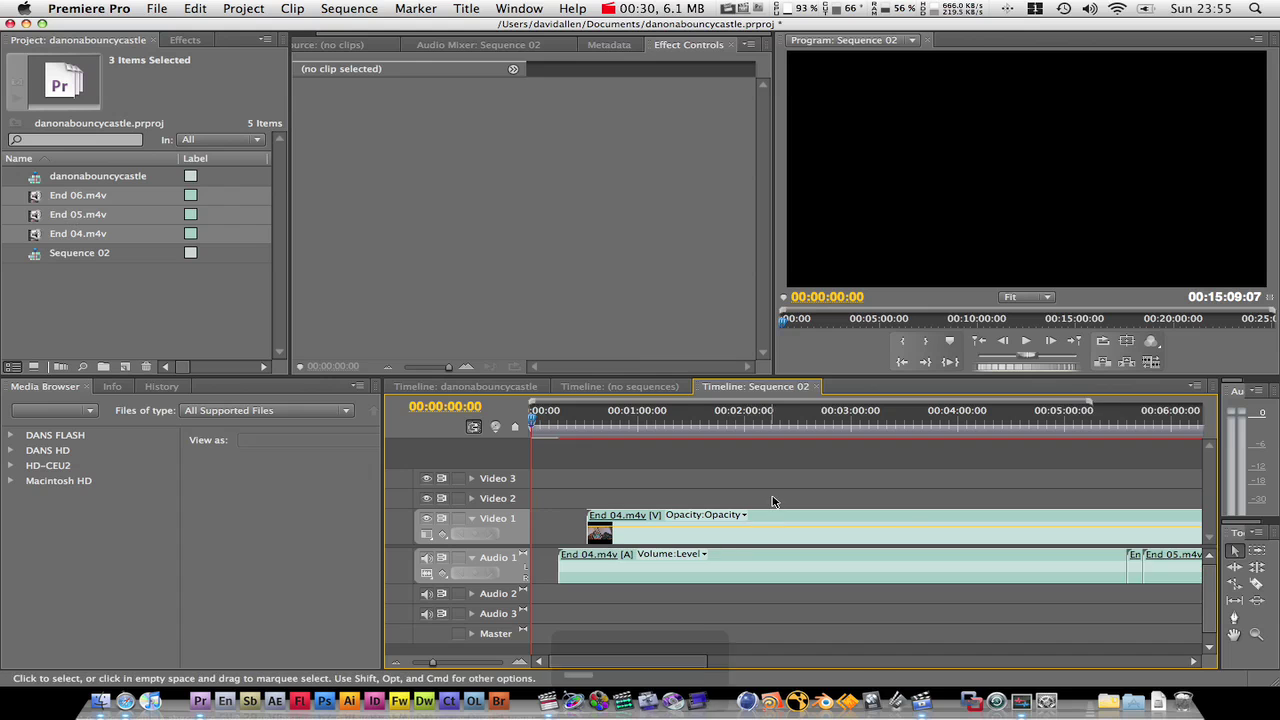
Preview the End 05.m4v footage in the sequence, select that clip and park the playhead at 00:12:25:16.
left_click(838, 427)
left_click_drag(838, 427, 856, 427)
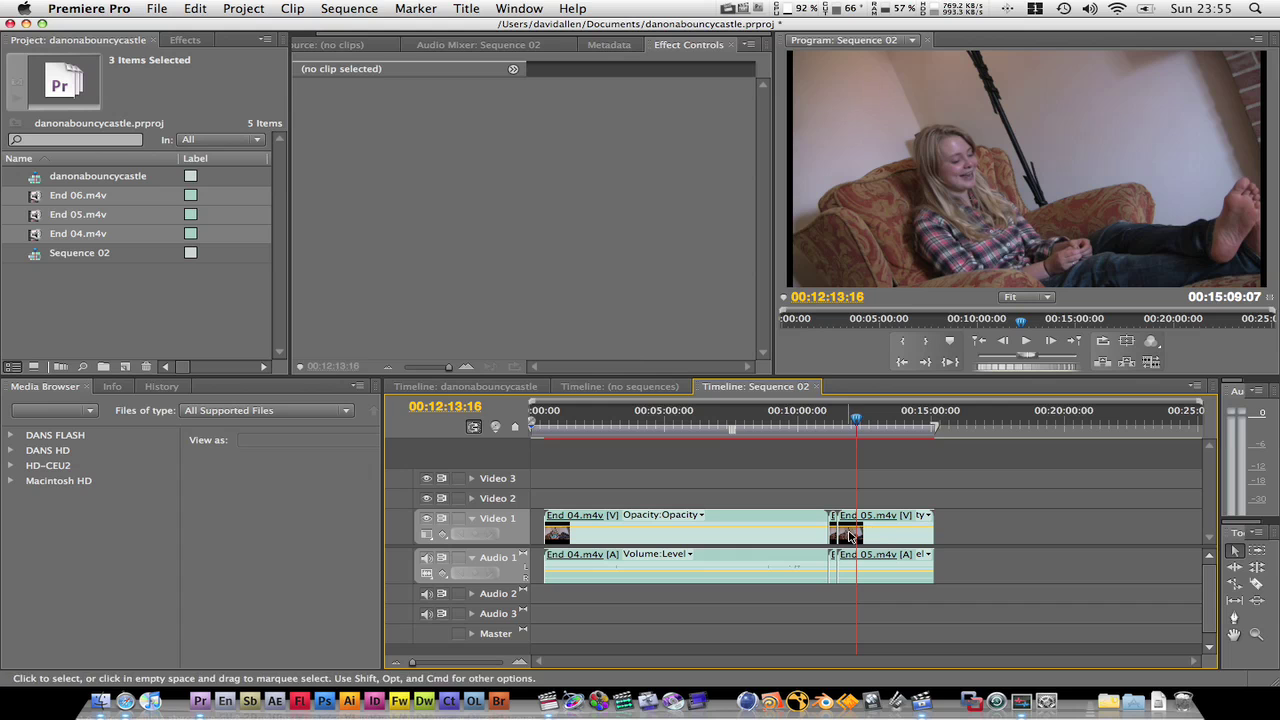
left_click(912, 265)
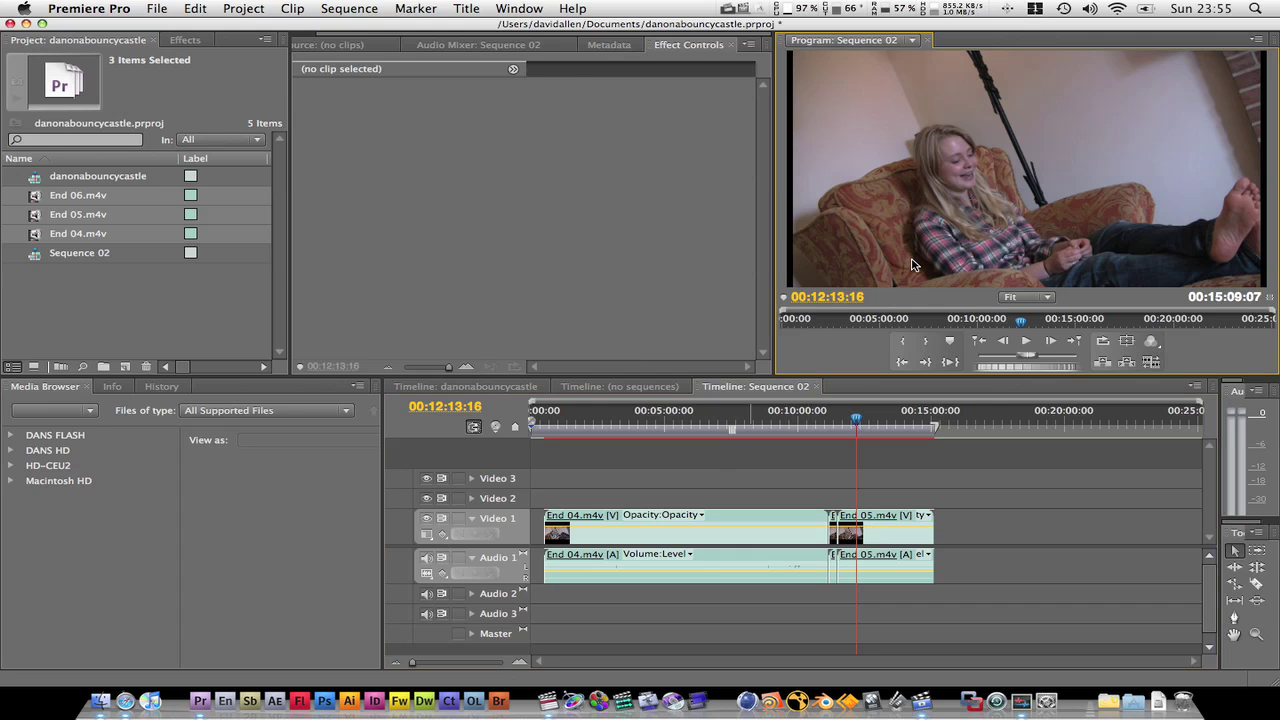
left_click(906, 264)
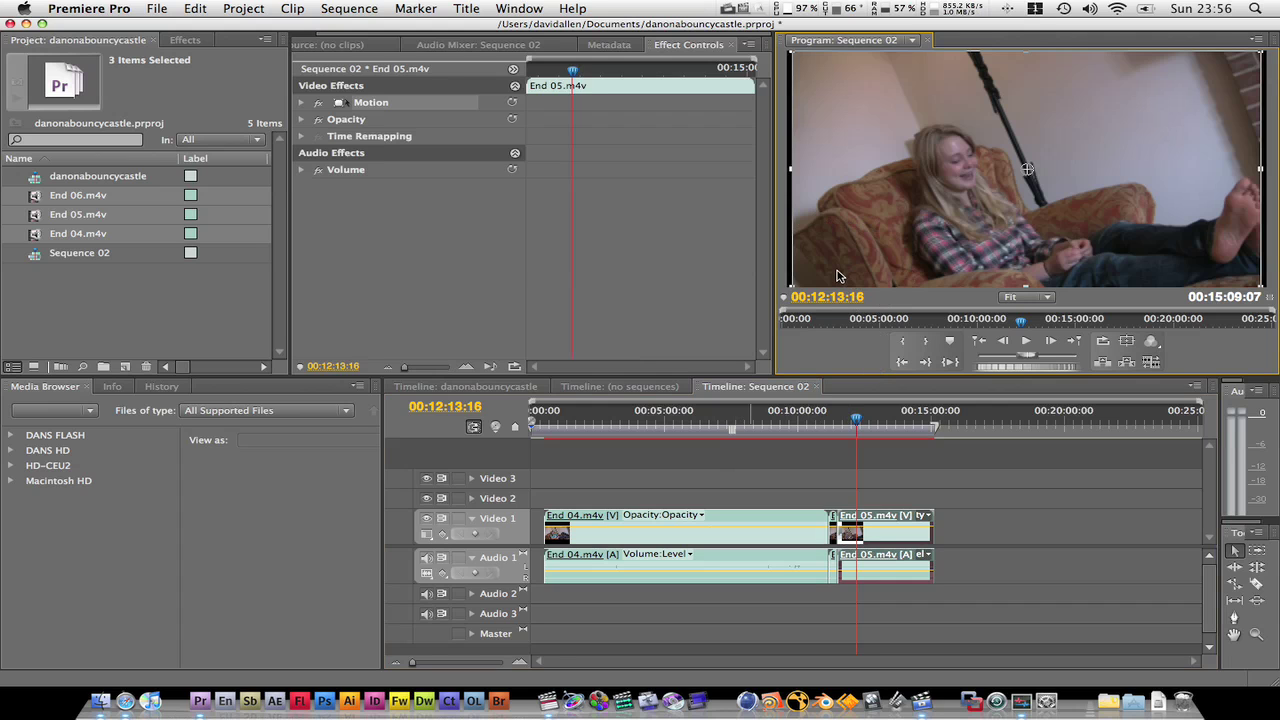
left_click(863, 418)
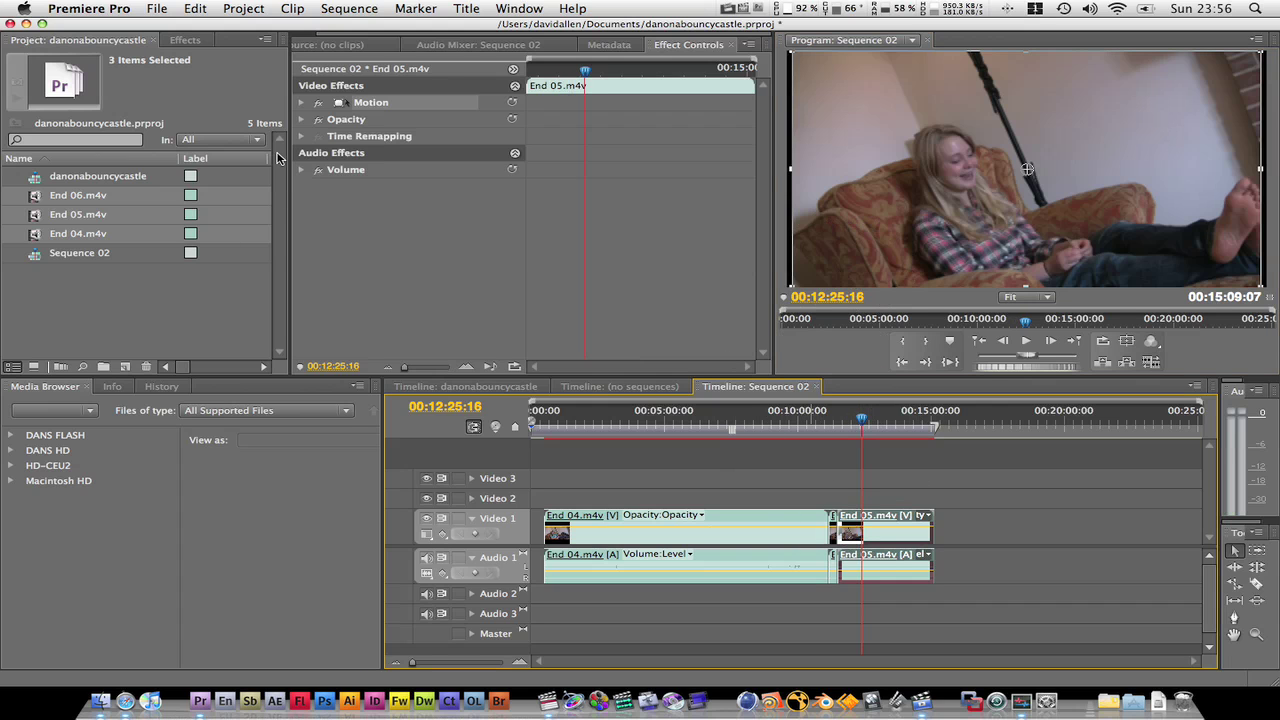
Try enlarging the End 05.m4v clip to a motion scale of 105.
left_click(301, 102)
left_click_drag(415, 143, 427, 139)
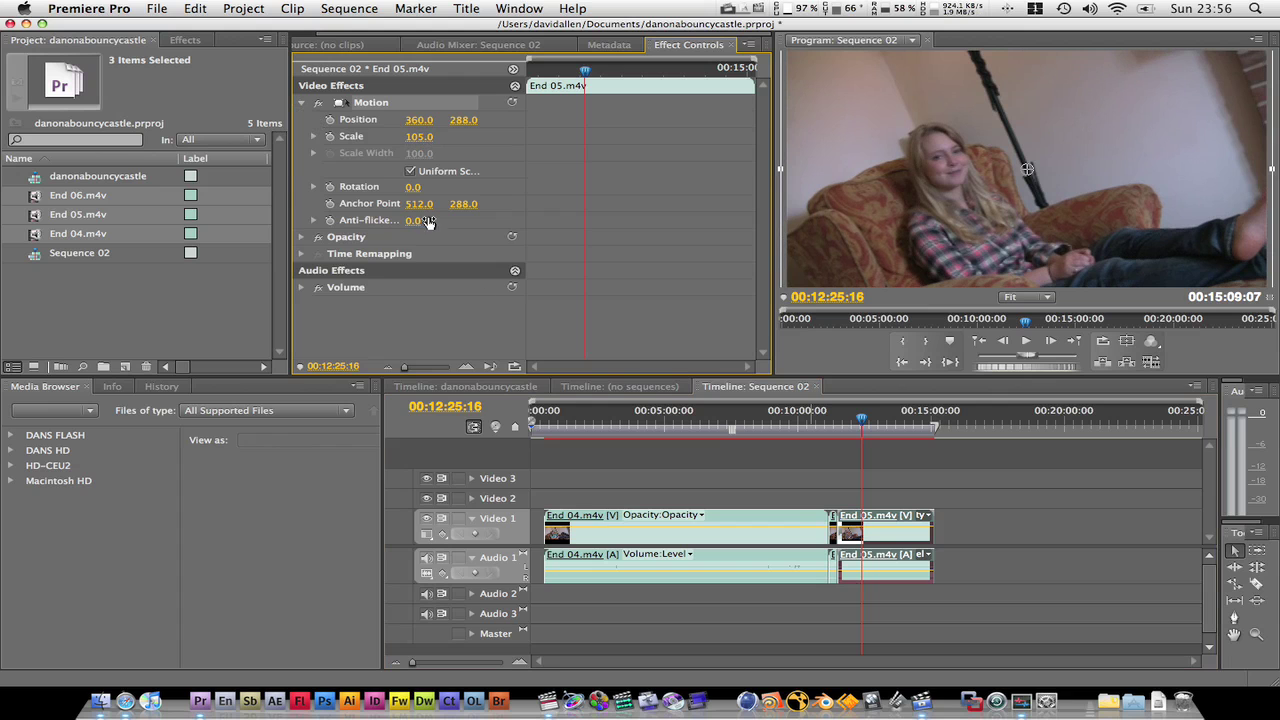
key("super+z")
Apply Scale to Frame Size to the End 05.m4v clip in the sequence.
left_click(903, 537)
right_click(903, 537)
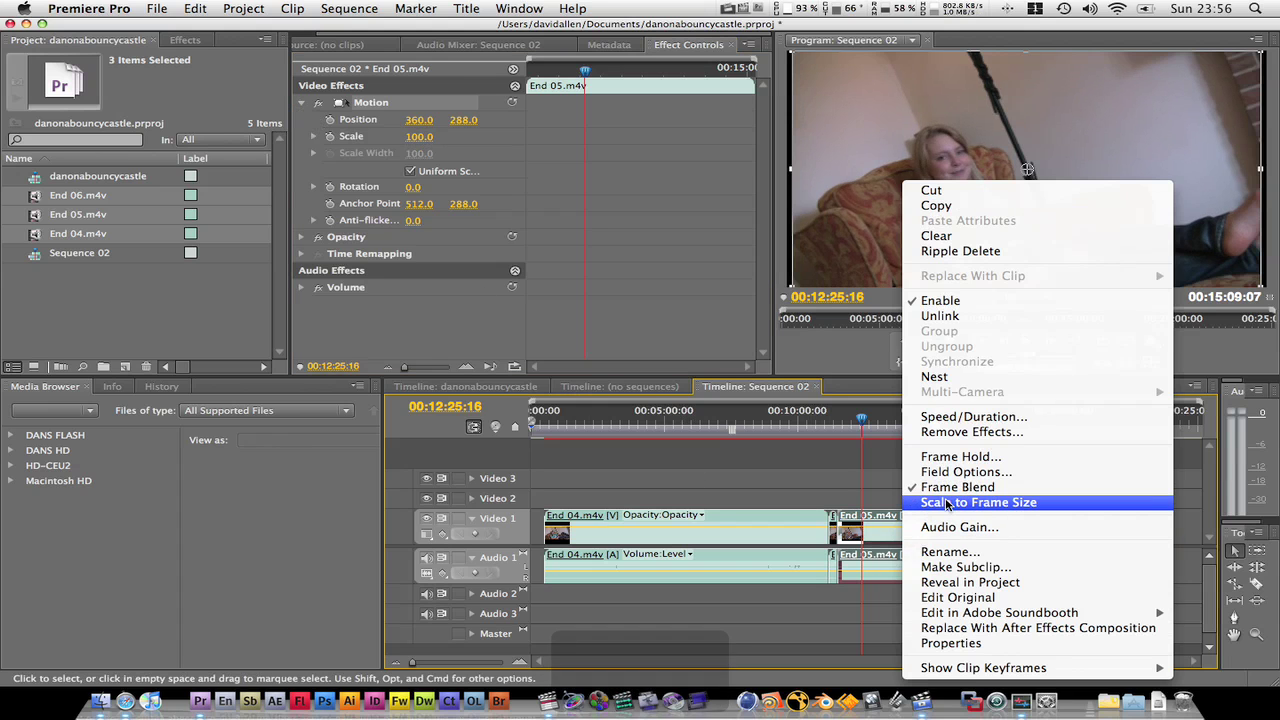
left_click(947, 502)
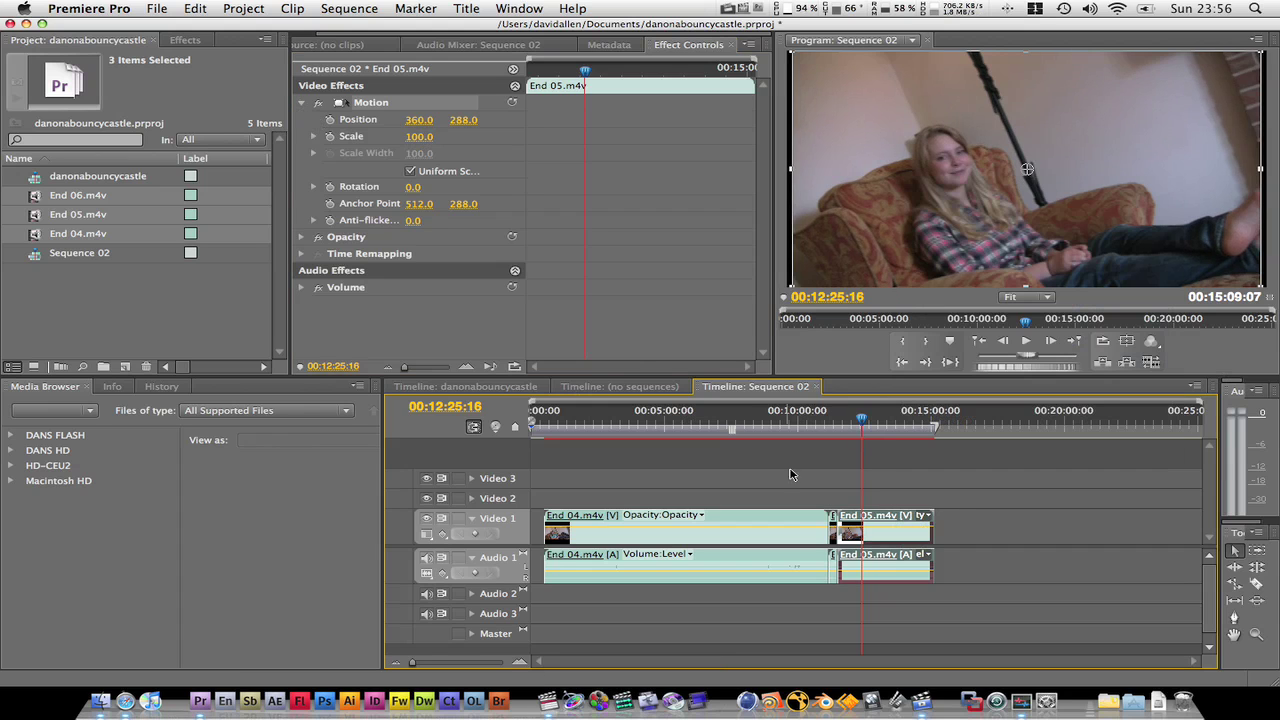
Set the motion scale of the End 05.m4v clip to 104, keeping its position at 360, 288.
left_click_drag(417, 128, 422, 128)
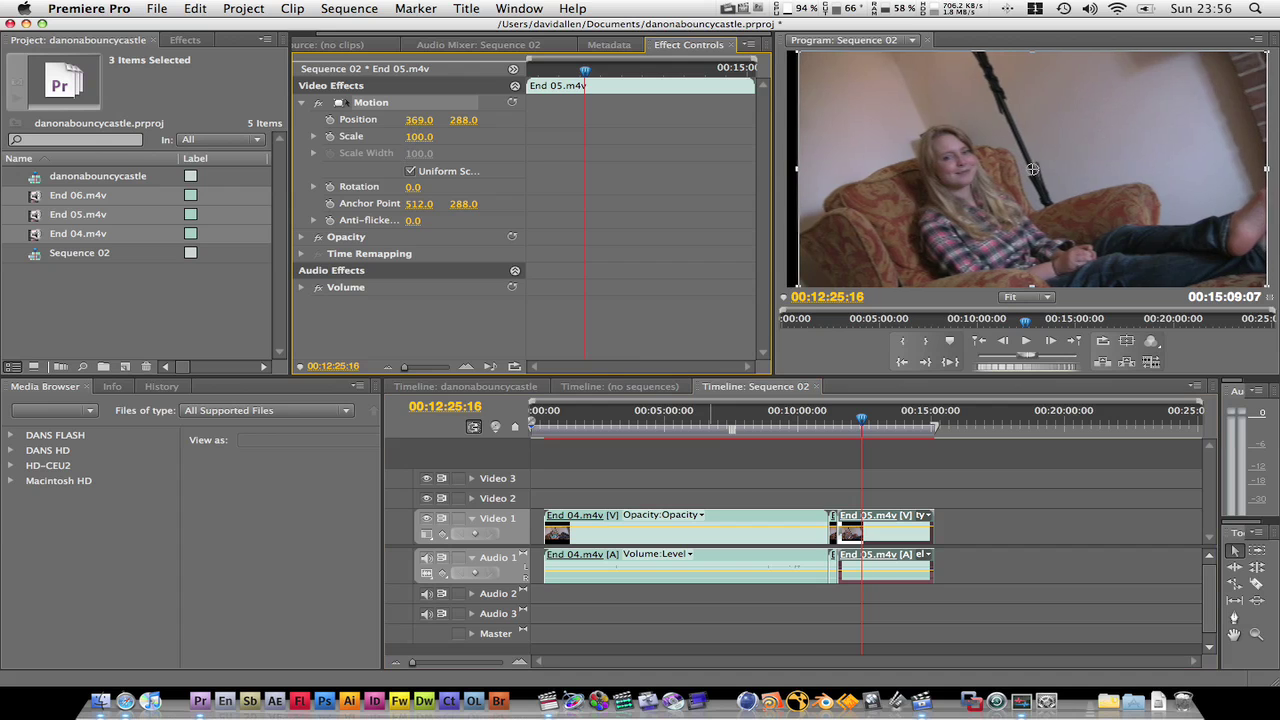
key("super+z")
left_click_drag(405, 137, 415, 137)
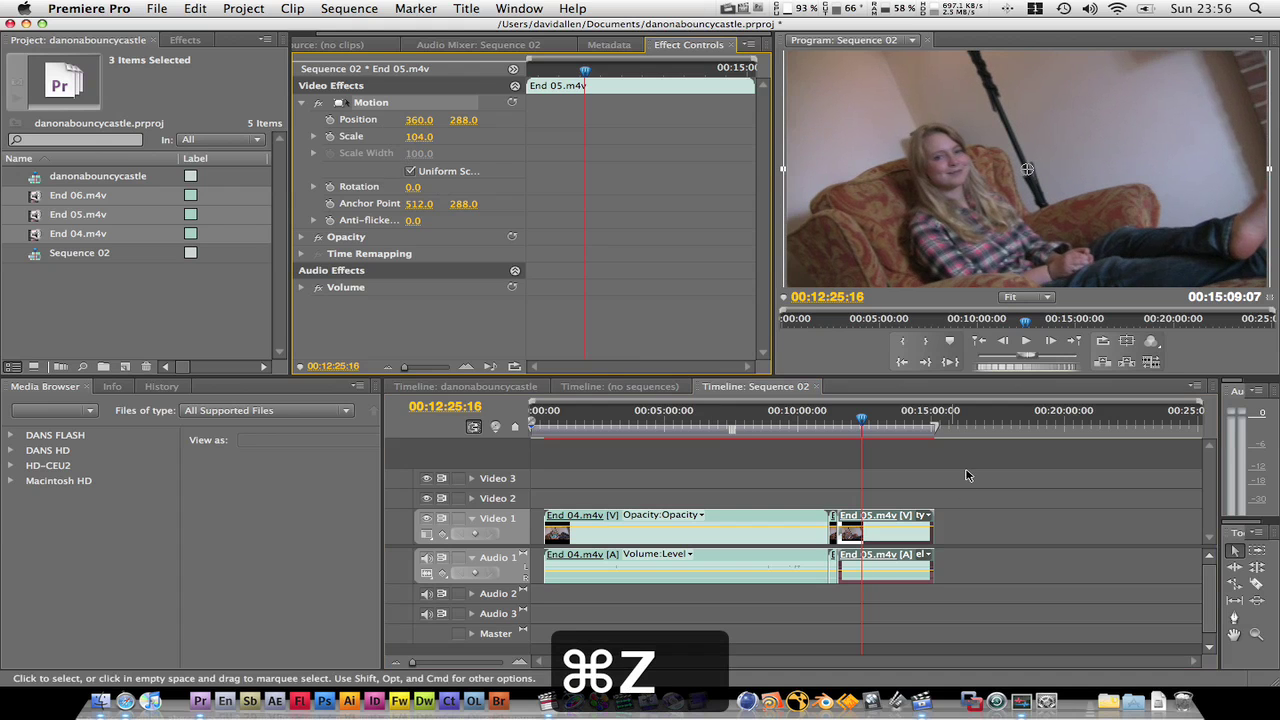
key("super+z")
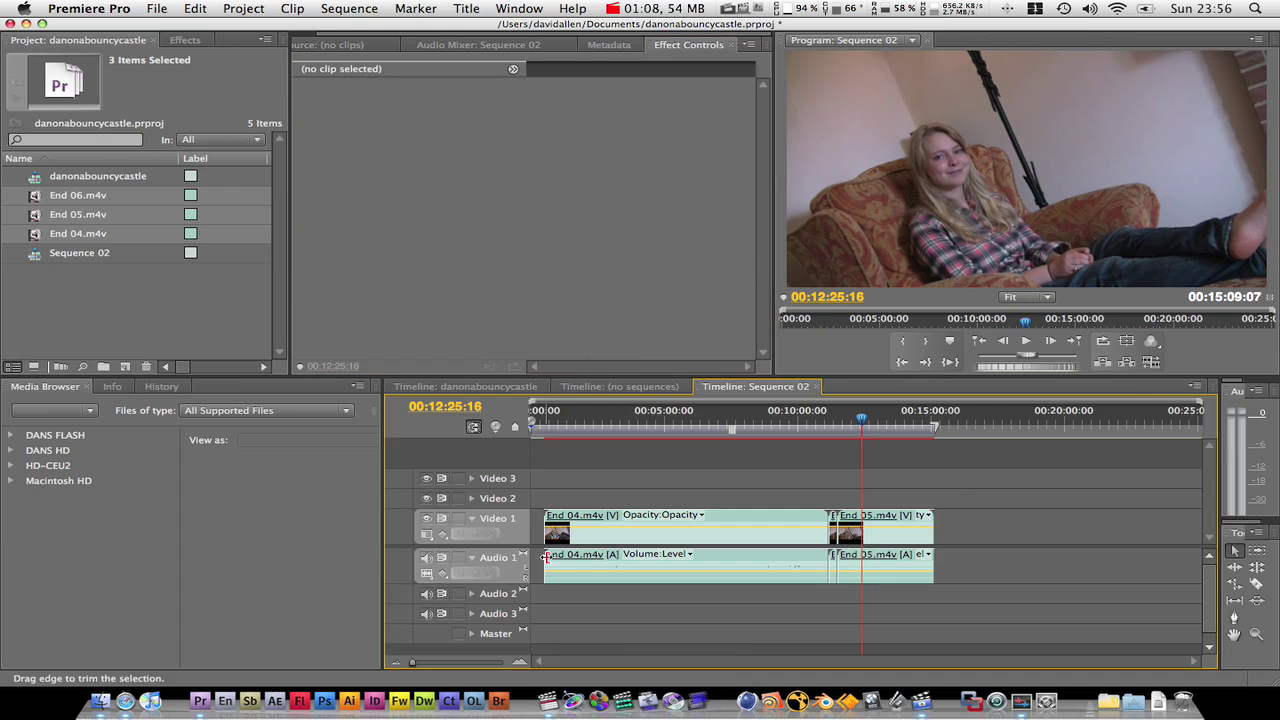
Set the motion scale of the End 04.m4v clip to 110 and preview its frame at 00:04:35:22.
left_click_drag(741, 485, 758, 538)
left_click(301, 102)
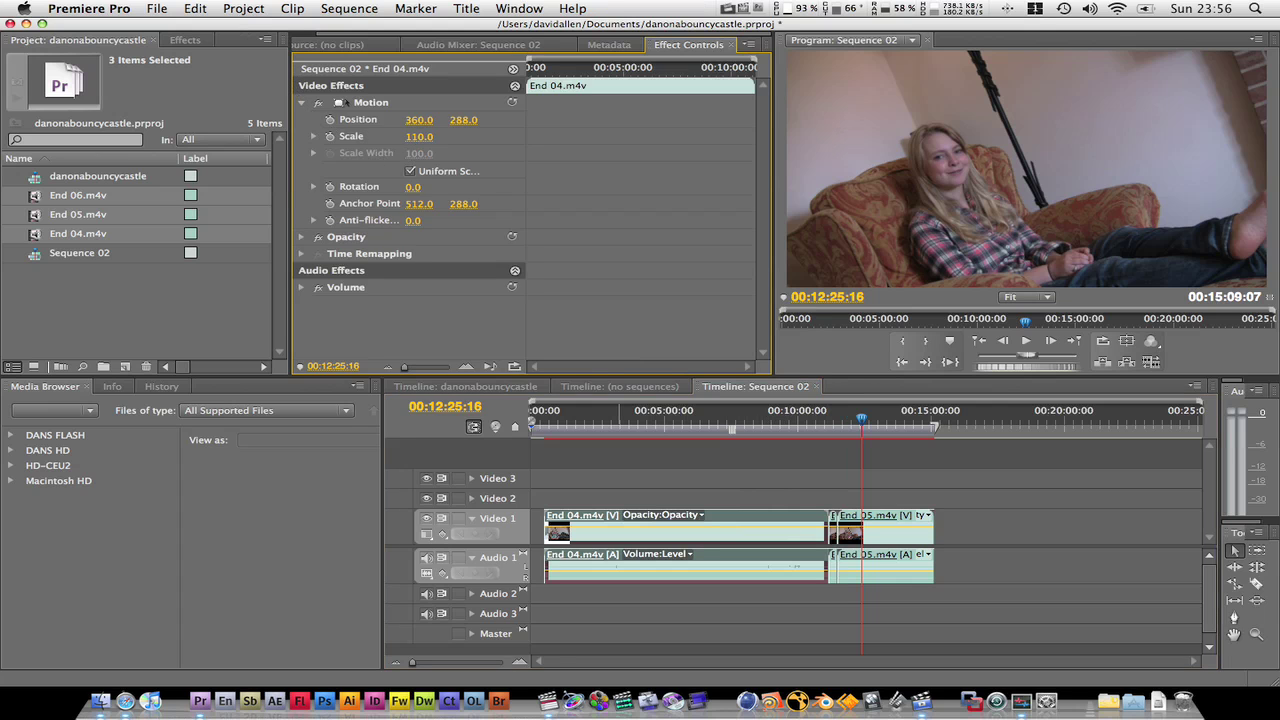
left_click(656, 418)
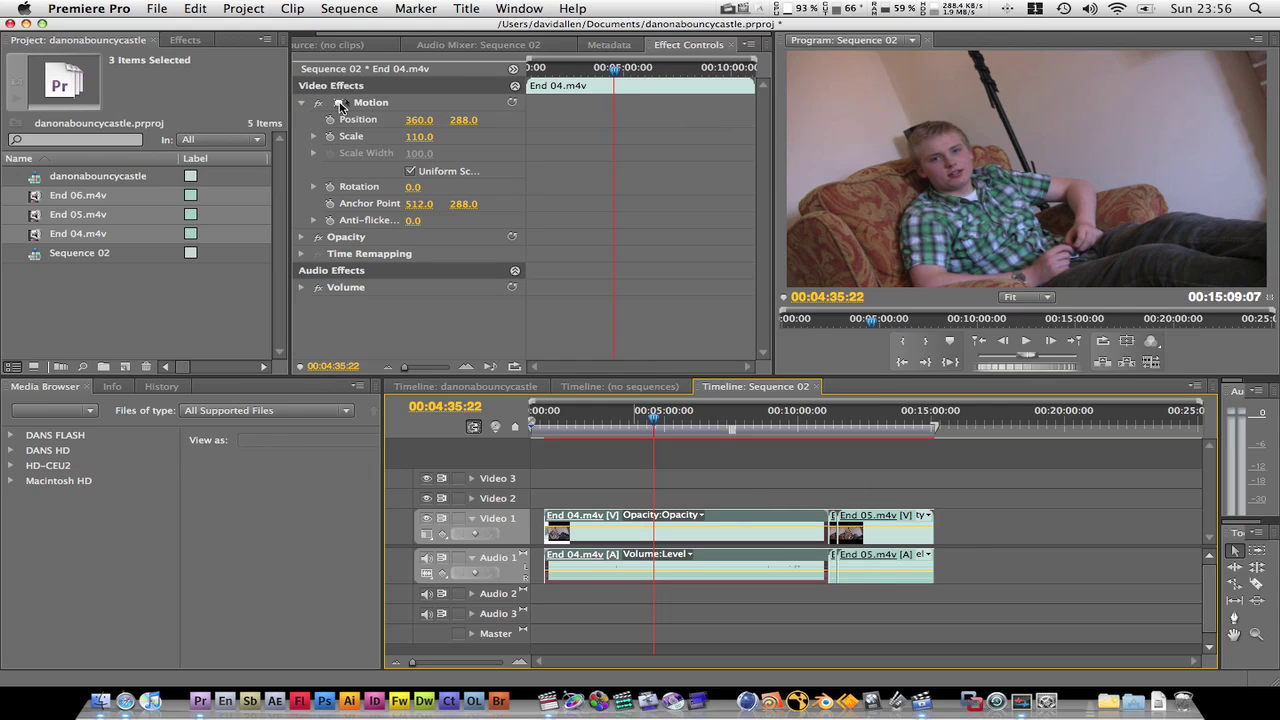
Copy the Motion settings of the End 04.m4v clip onto the End 06.m4v clip and preview the frame at 00:11:17:17.
left_click(372, 104)
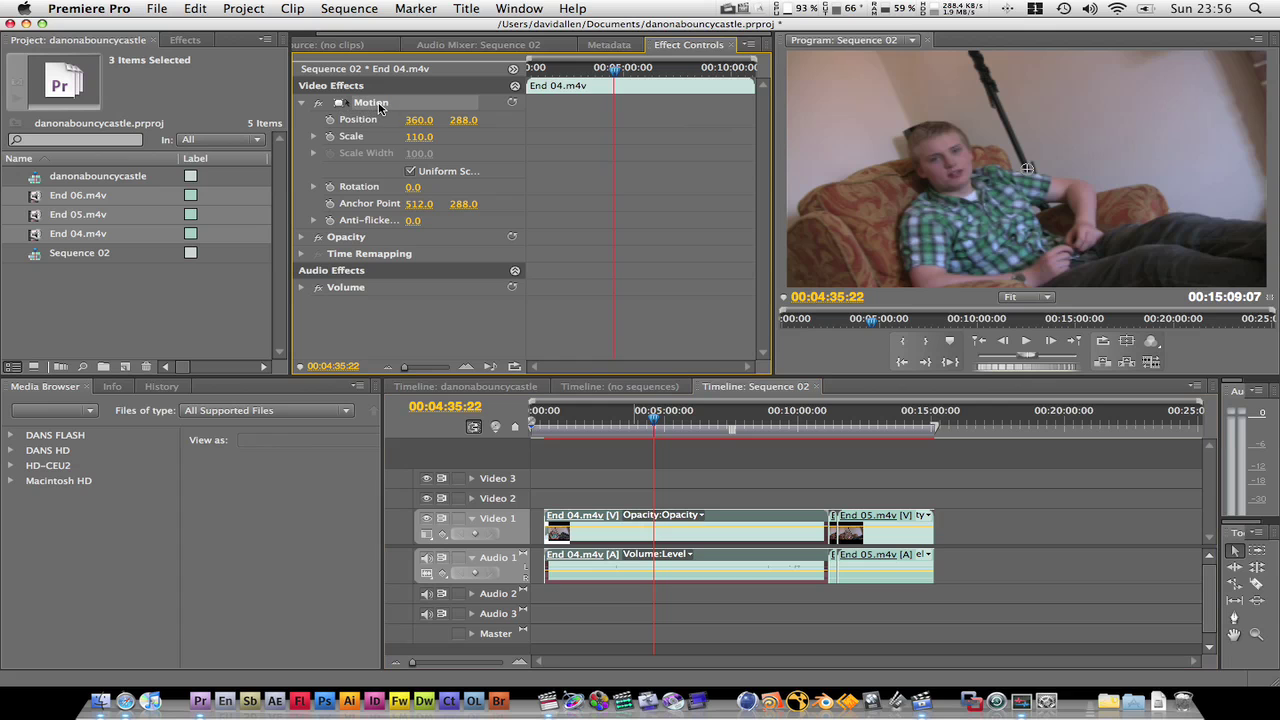
key("super+c")
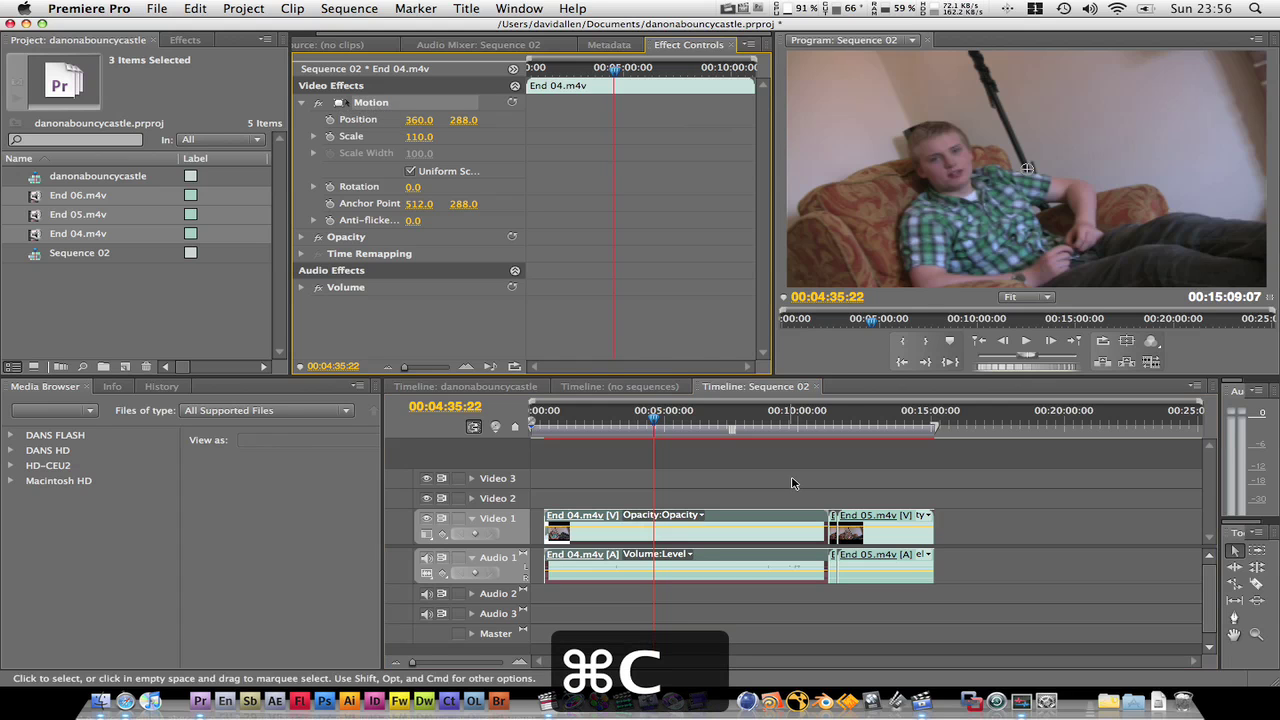
left_click(832, 522)
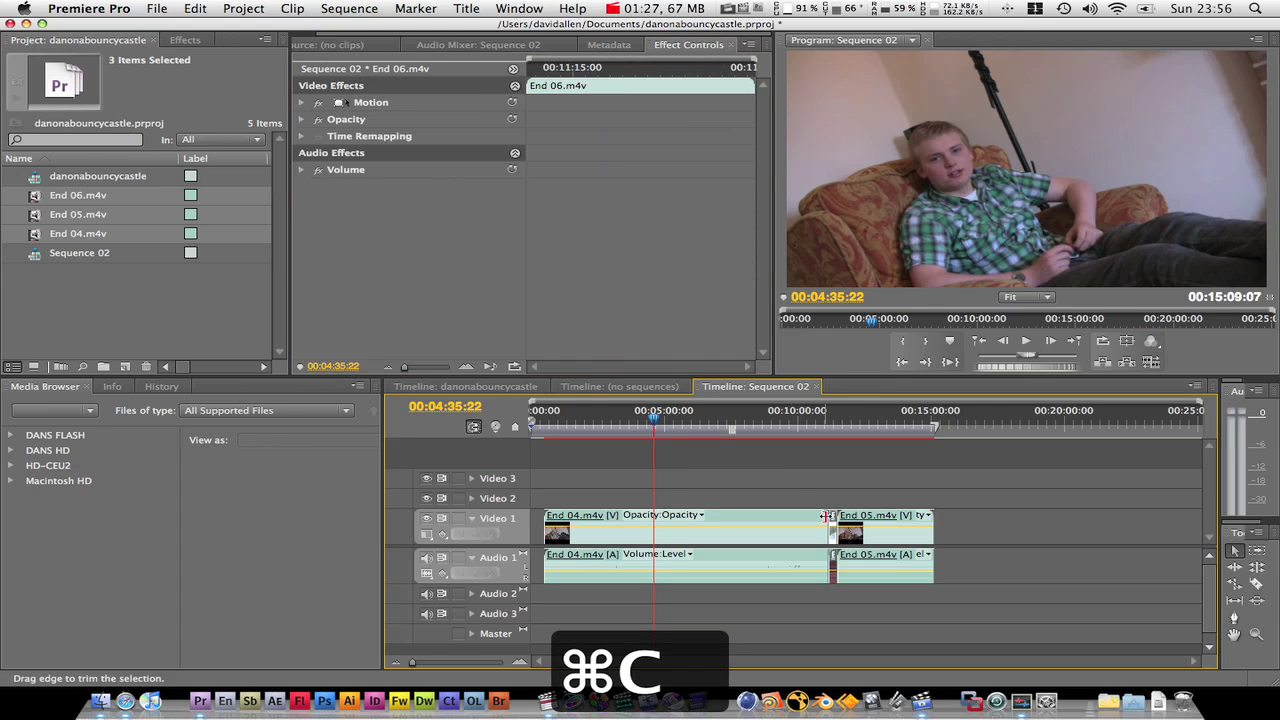
key("super+v")
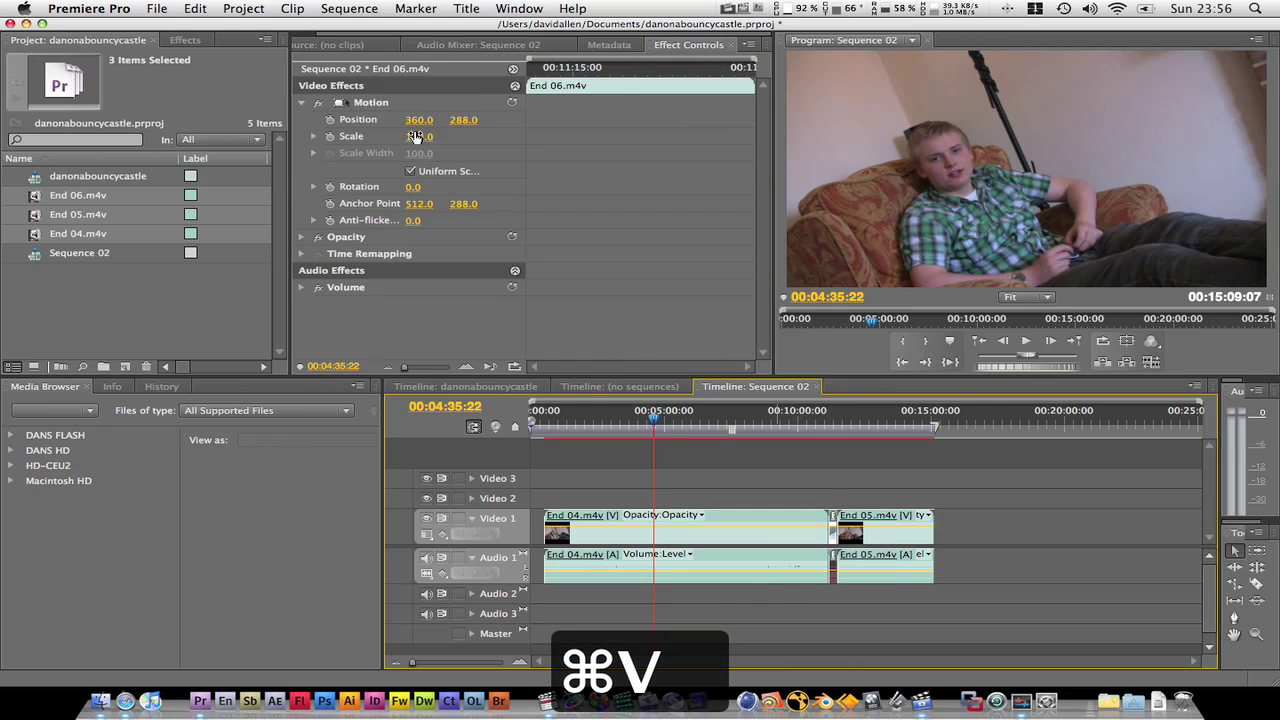
left_click_drag(822, 421, 833, 421)
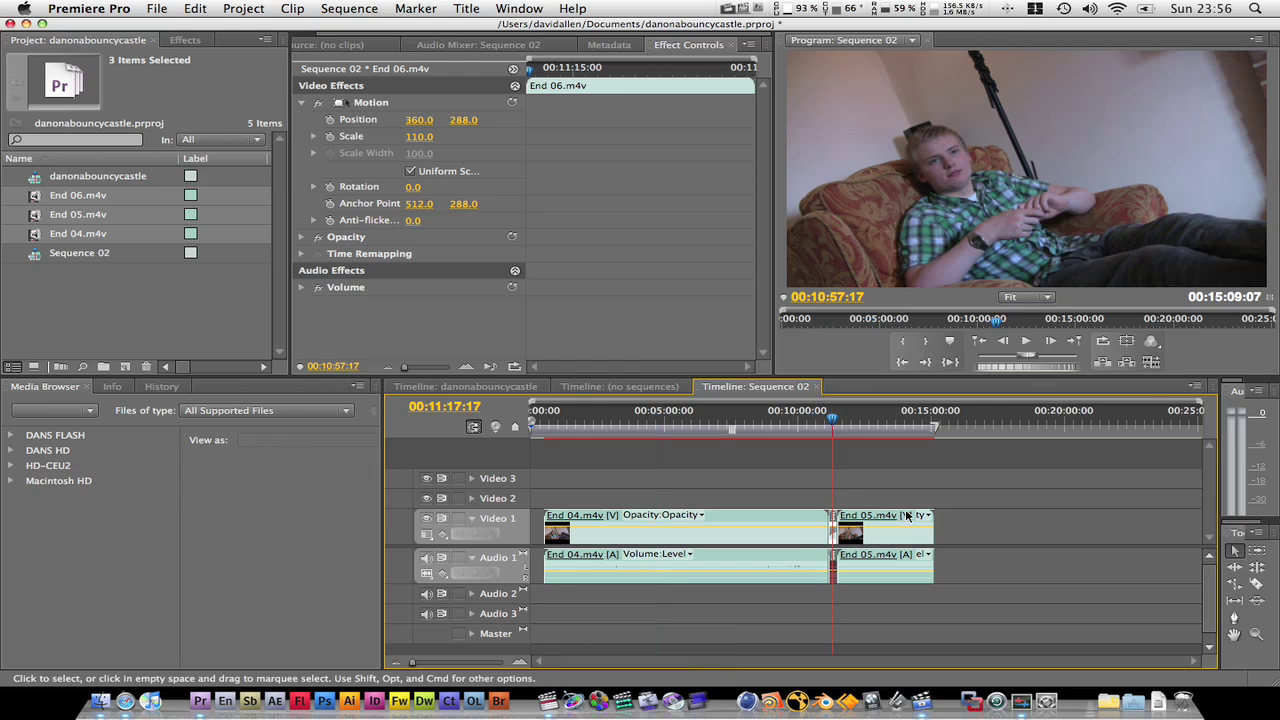
left_click(866, 483)
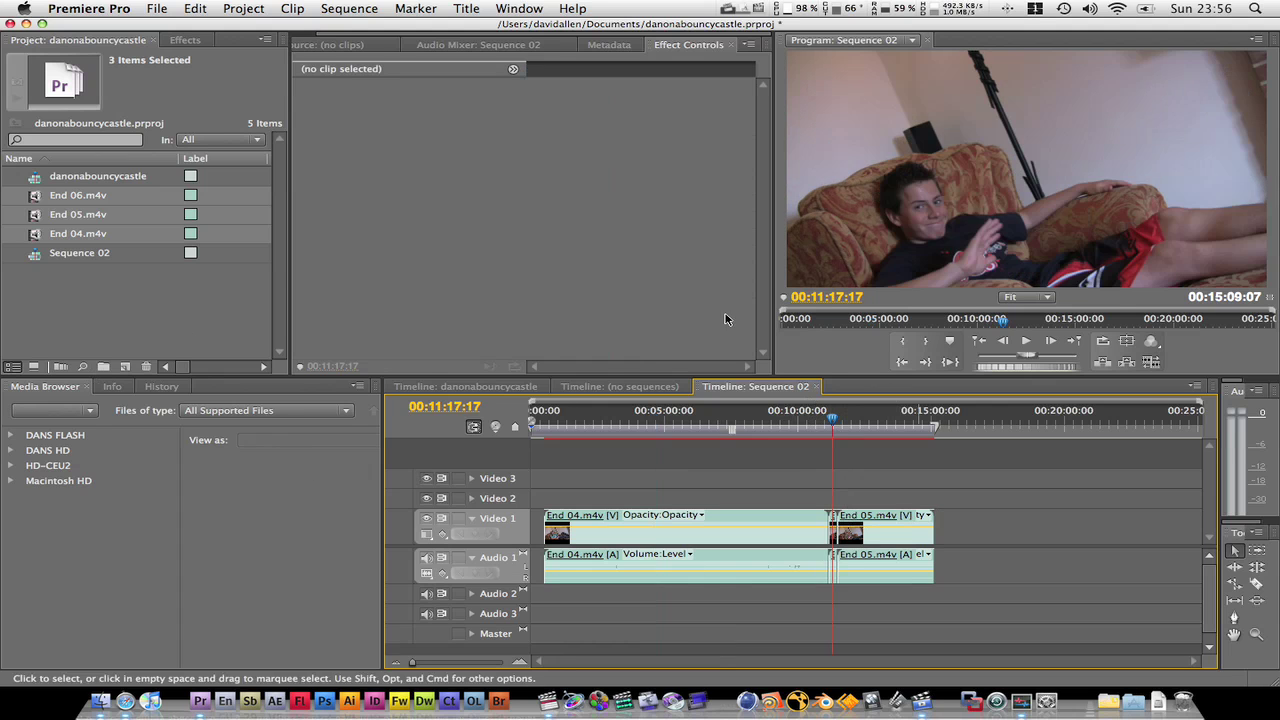
Show the Dissolve group of video transitions in the effects library.
left_click(115, 273)
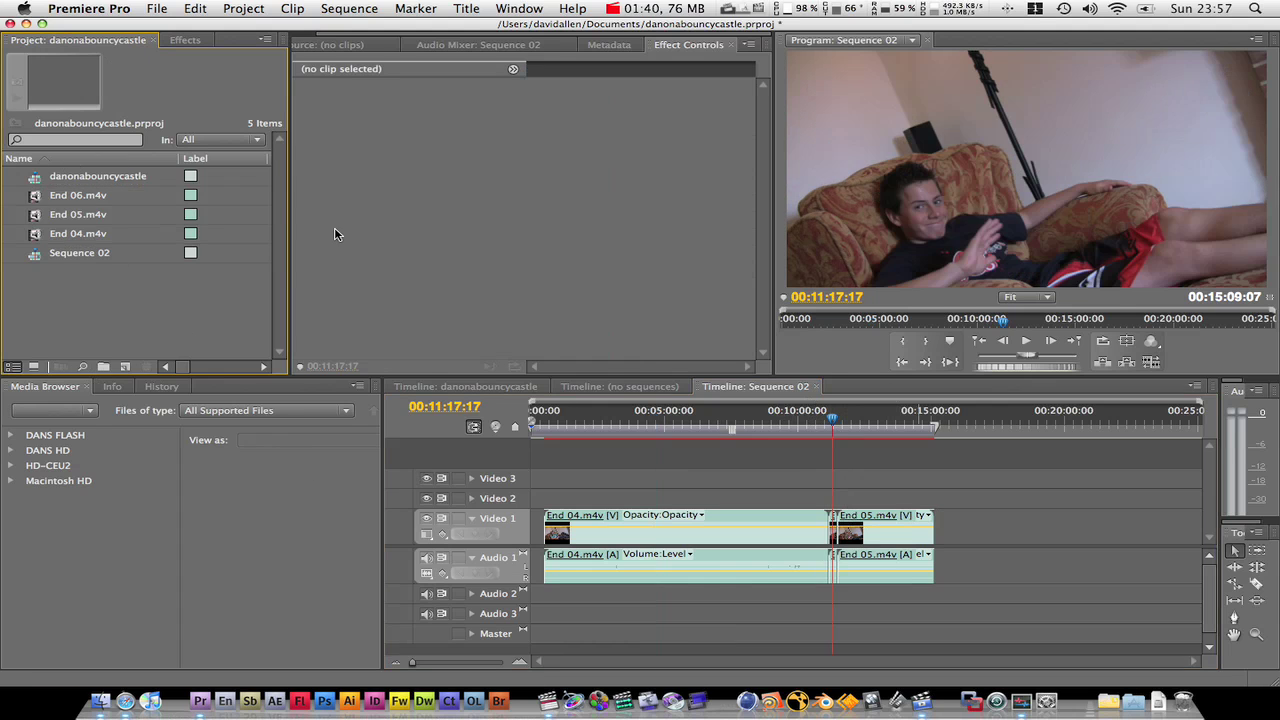
left_click(187, 40)
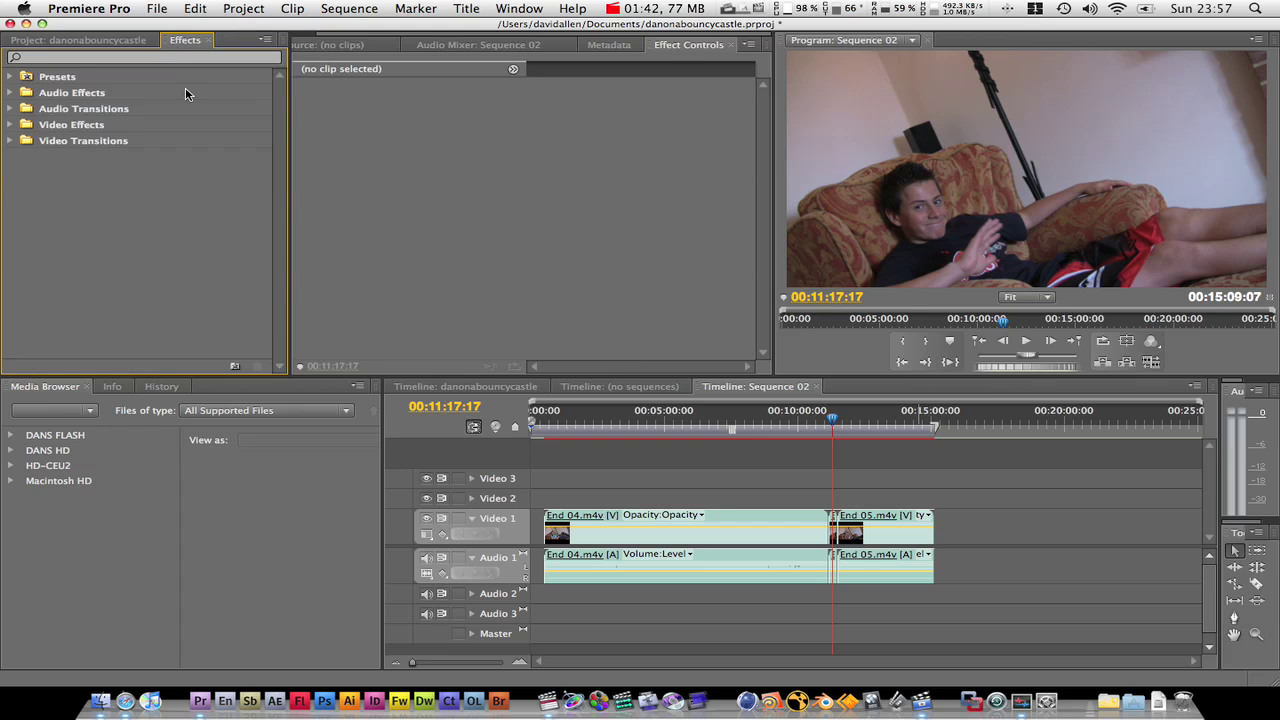
left_click(9, 142)
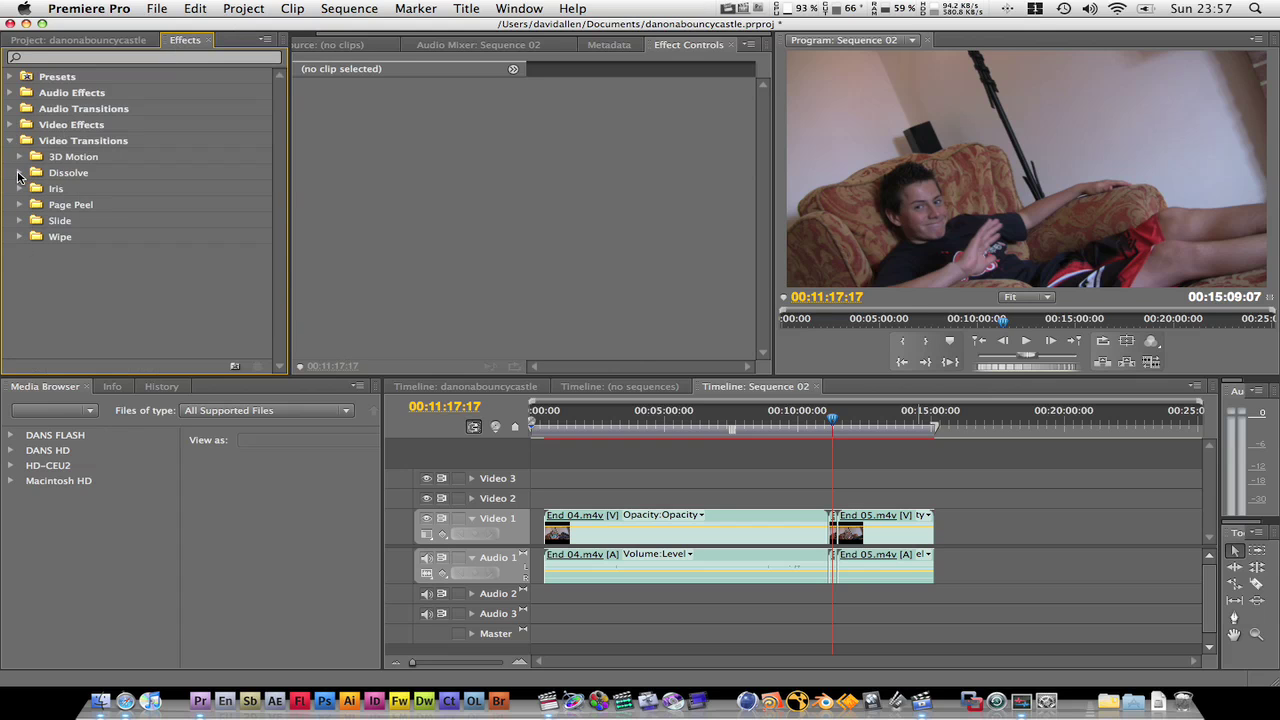
left_click(19, 174)
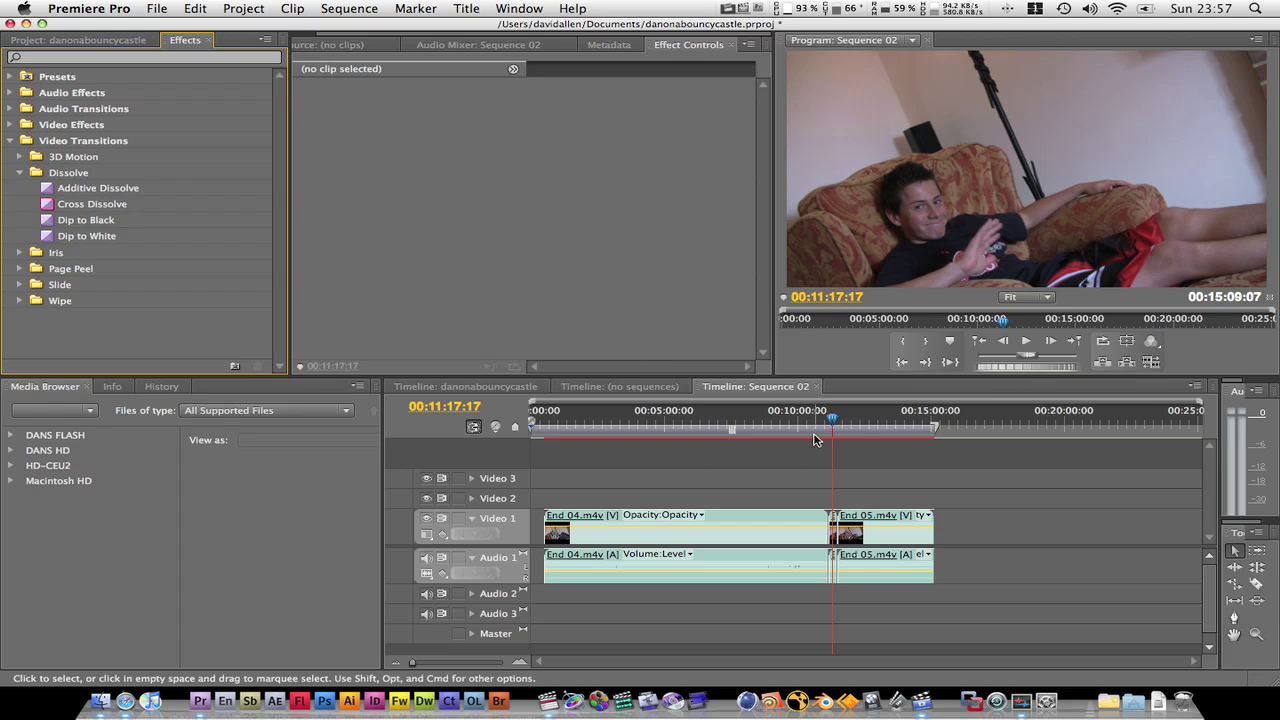
Move the playhead to 00:11:02:12, shortly before the cut between End 04.m4v and End 06.m4v.
key("super+equal")
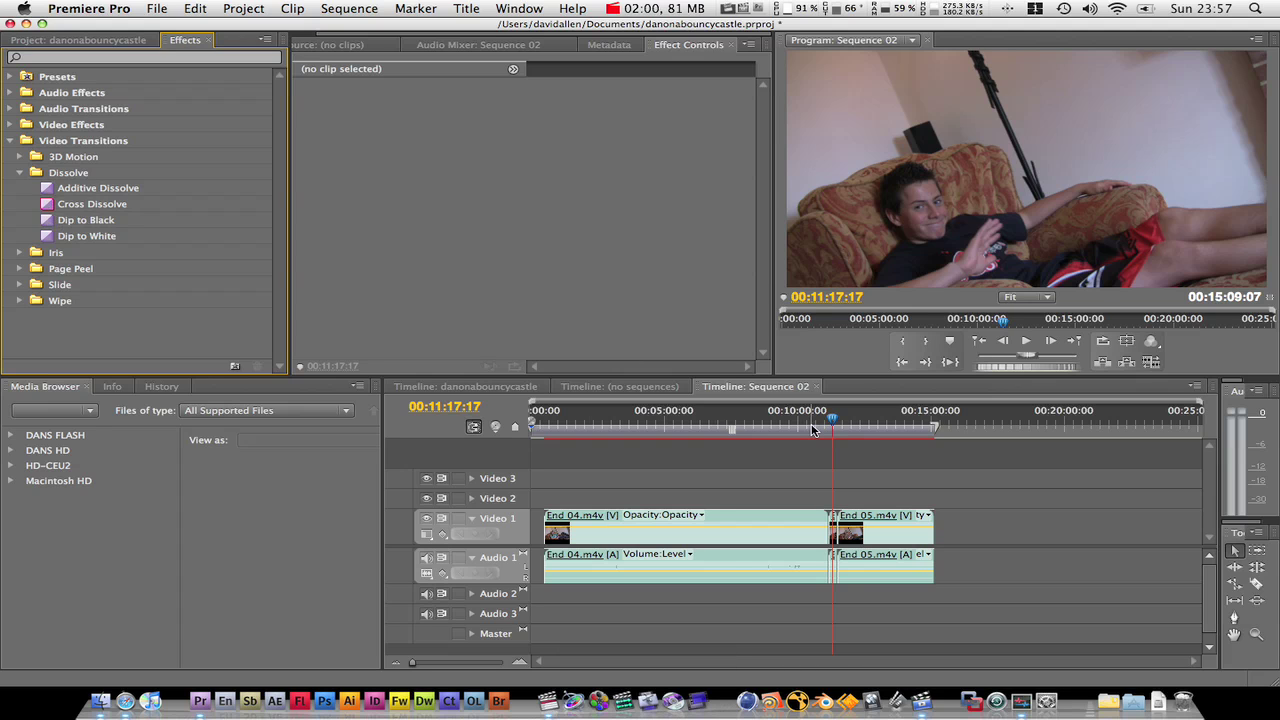
key("equal")
key("equal")
key("equal")
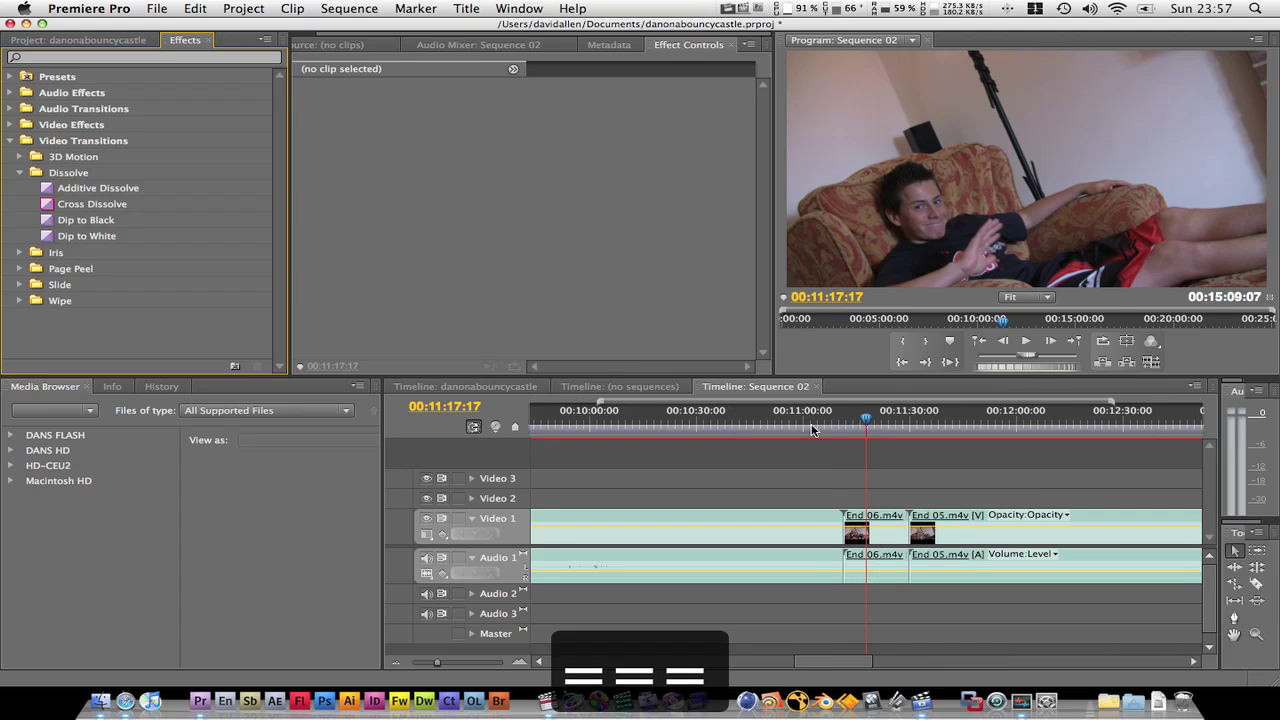
key("equal")
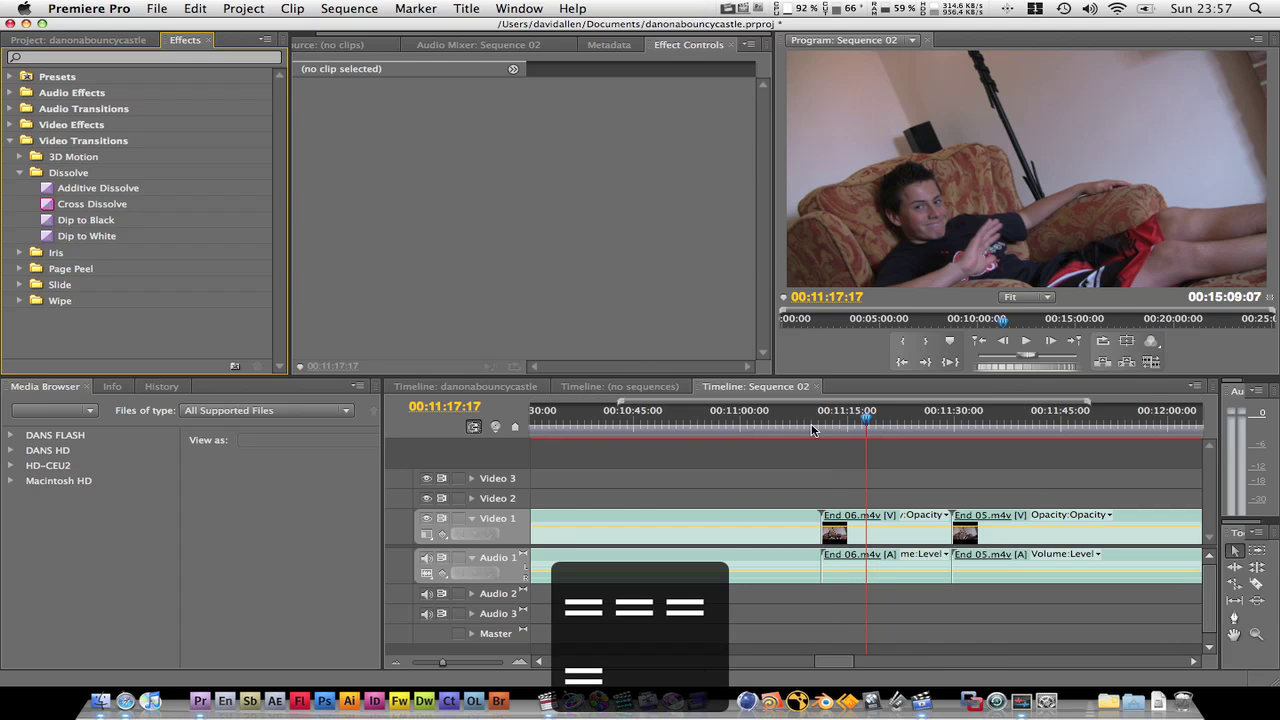
mouse_move(816, 420)
left_mouse_down()
mouse_move(830, 420)
mouse_move(804, 420)
left_mouse_up()
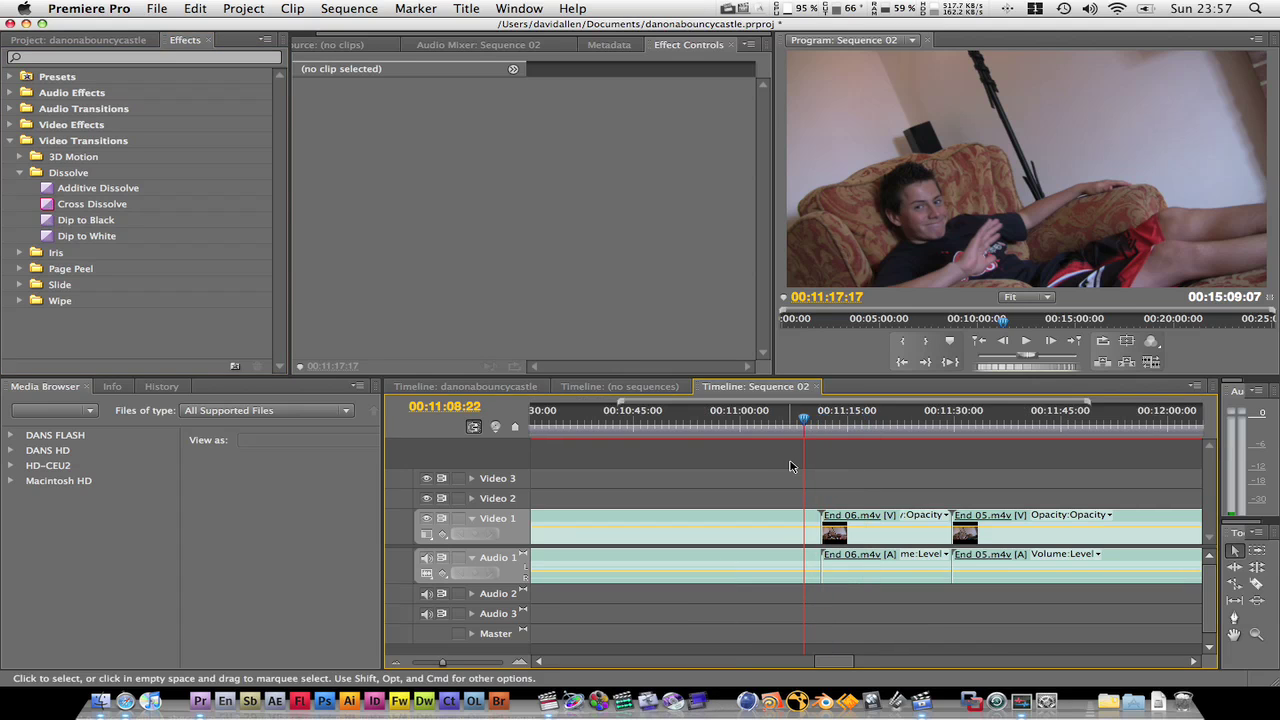
left_click_drag(806, 420, 752, 433)
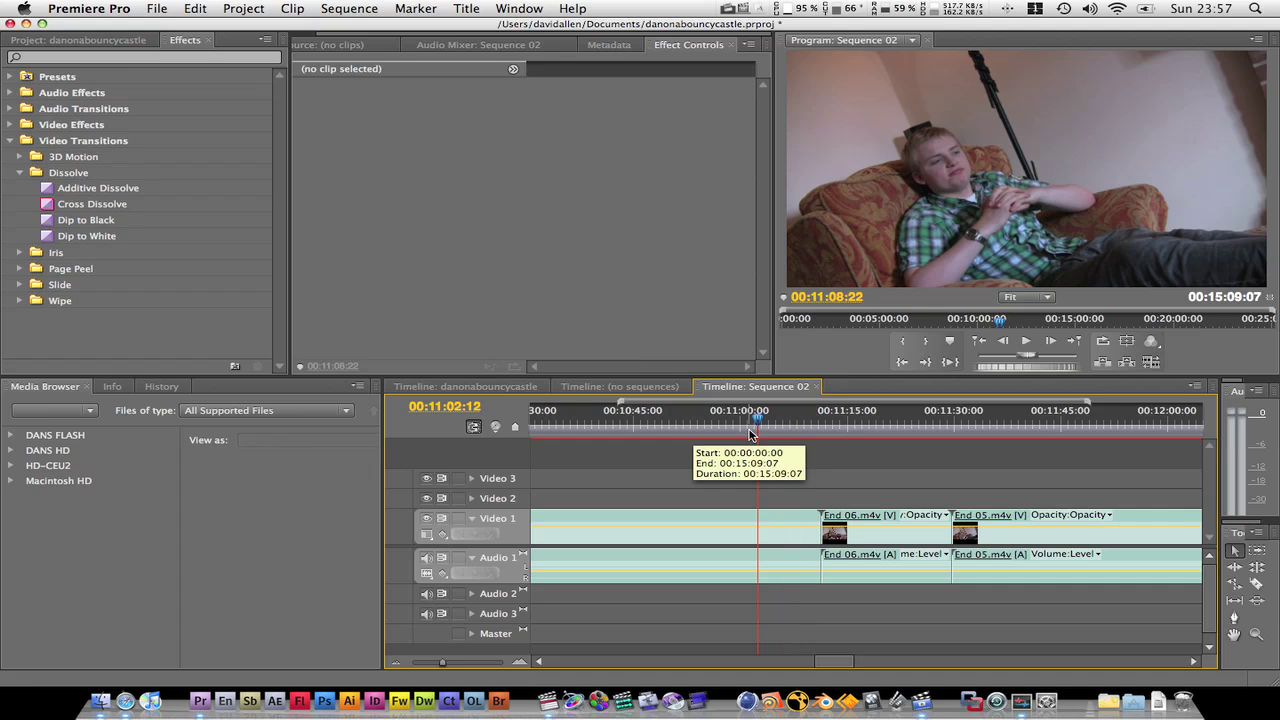
Trim the end of End 04.m4v back by 00:00:01:02 and the start of End 06.m4v forward at the cut between them.
left_click(57, 221)
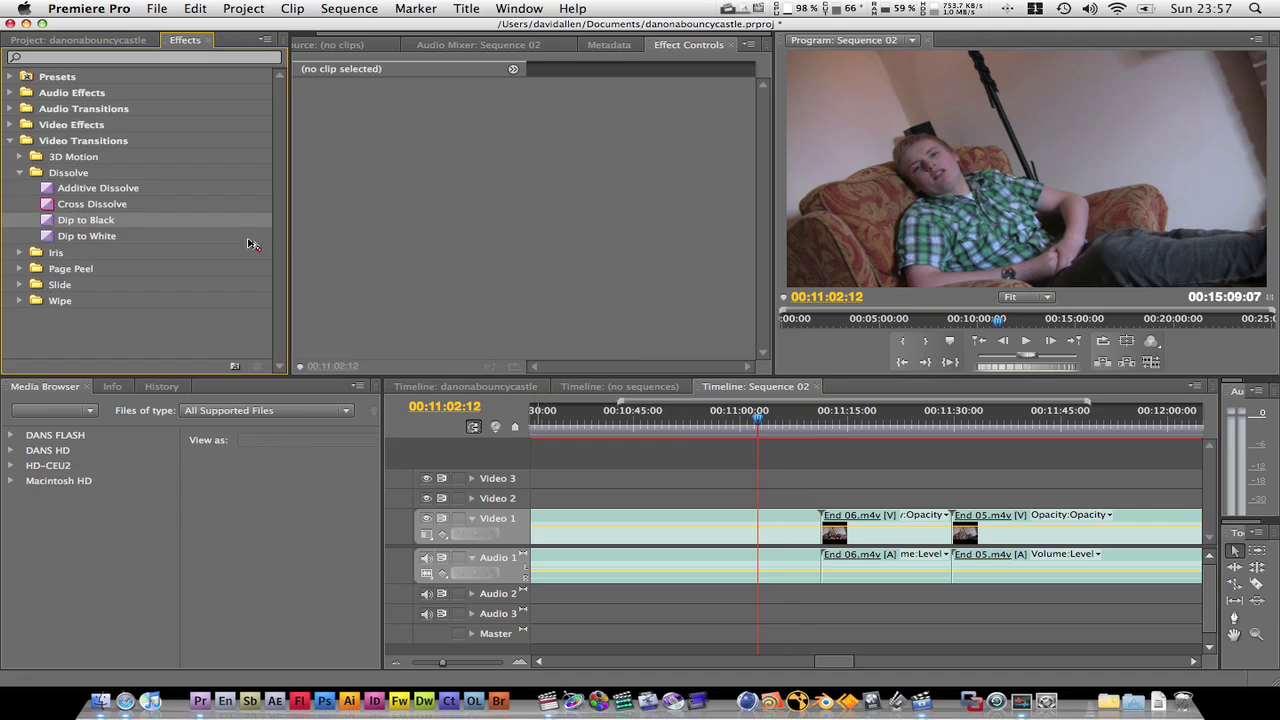
left_click_drag(100, 220, 33, 204)
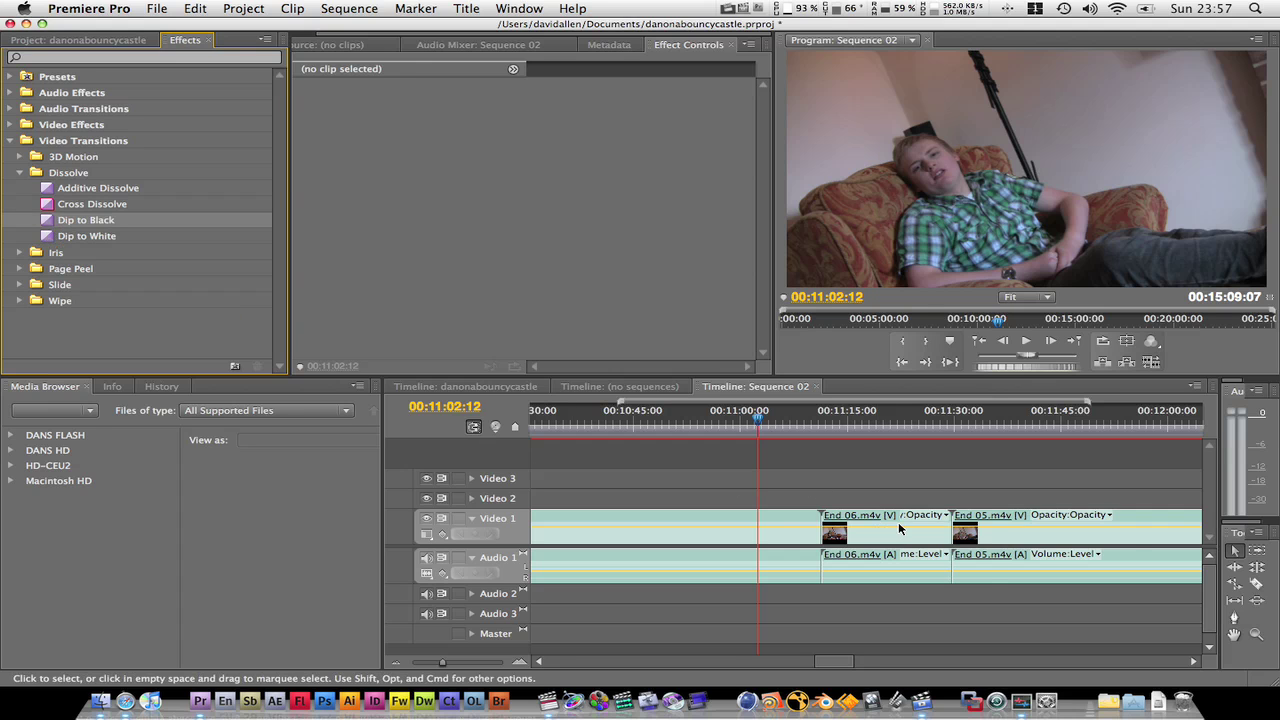
key("equal")
key("equal")
key("equal")
key("equal")
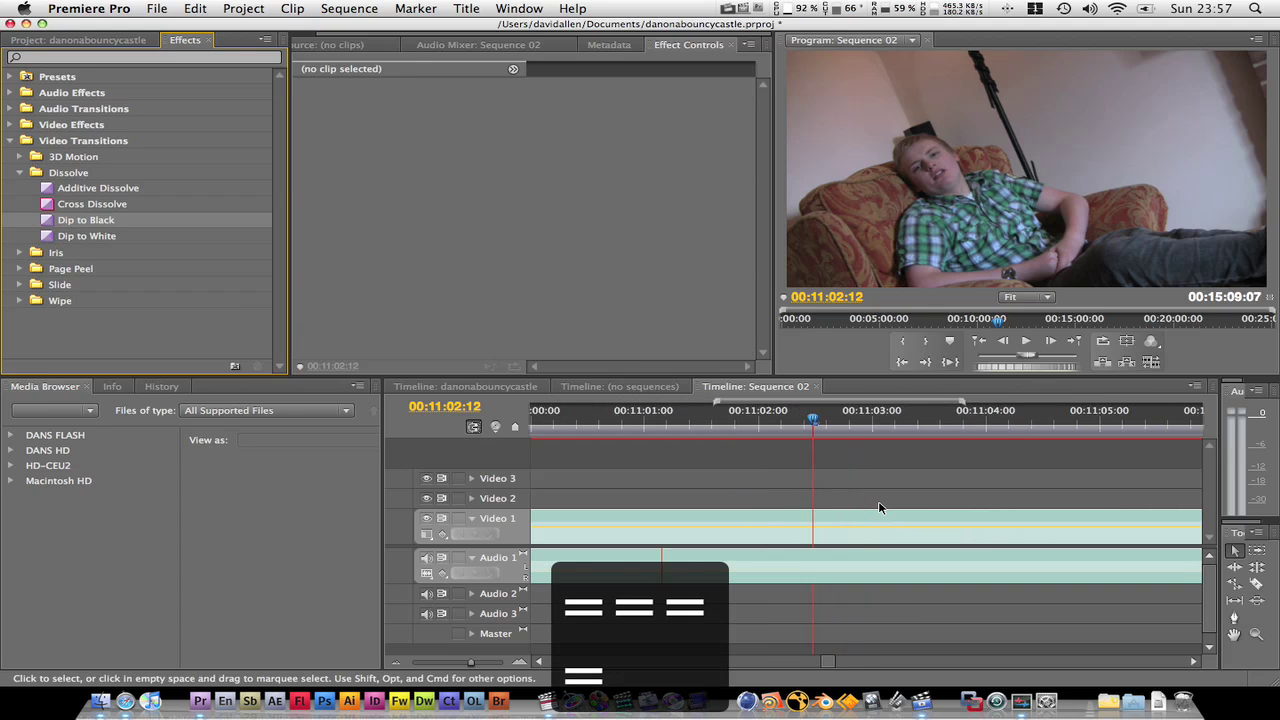
scroll(880, 507, "right", 6)
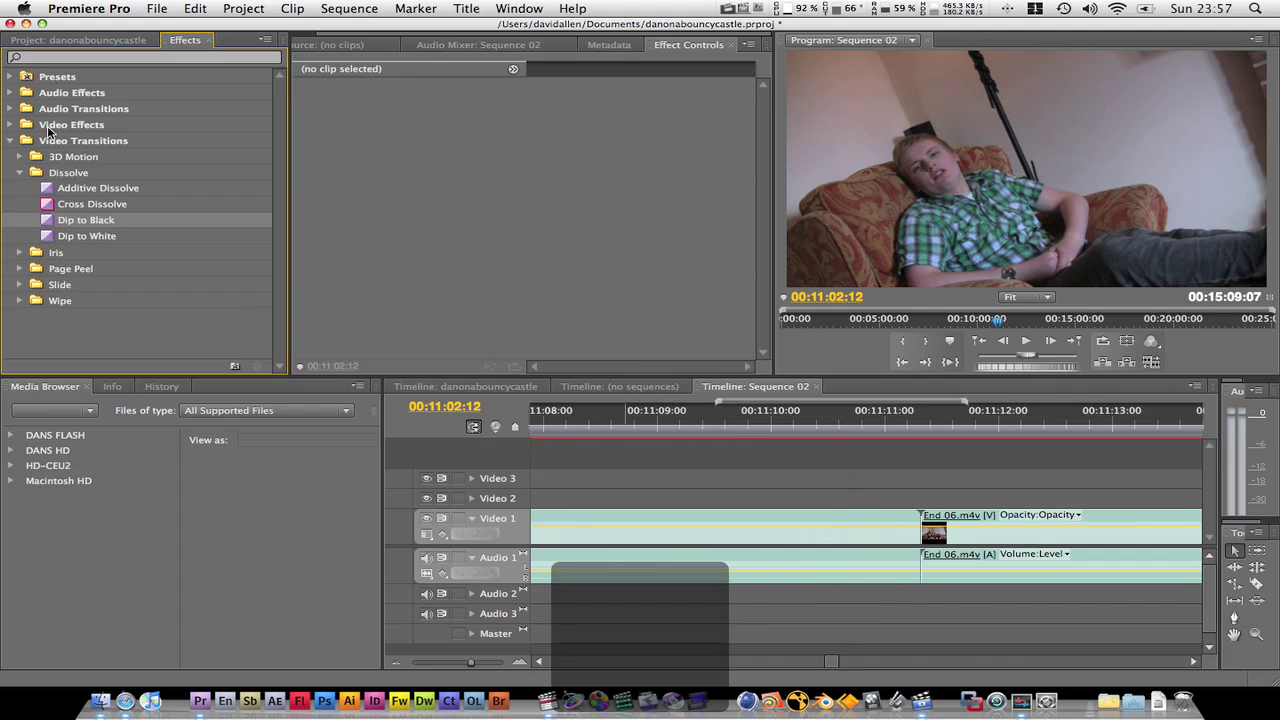
left_click_drag(604, 372, 795, 521)
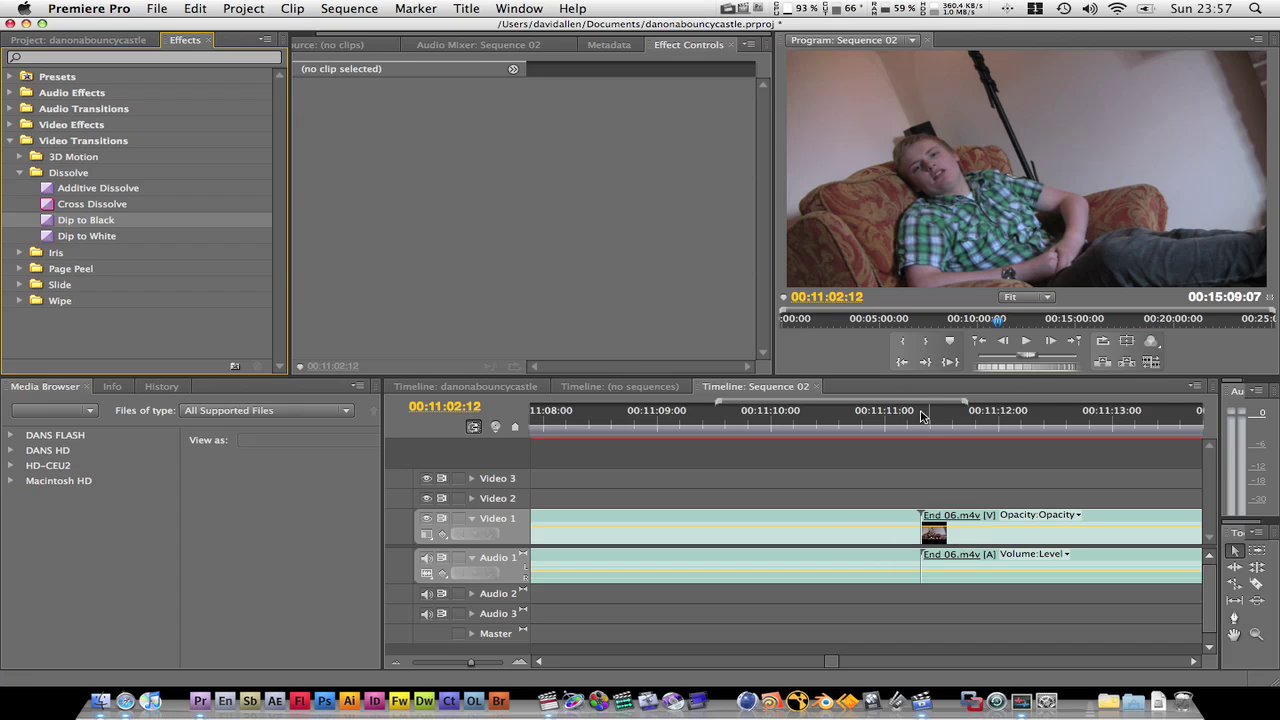
key("Down")
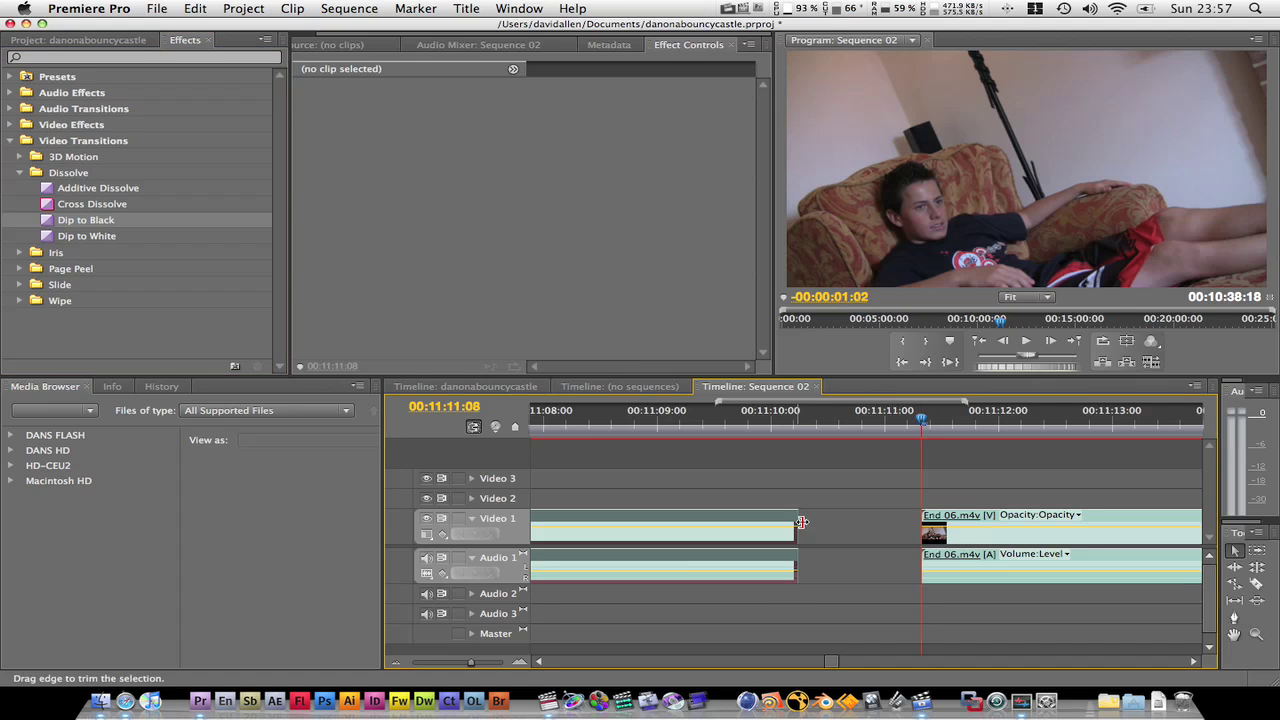
left_click_drag(924, 520, 991, 518)
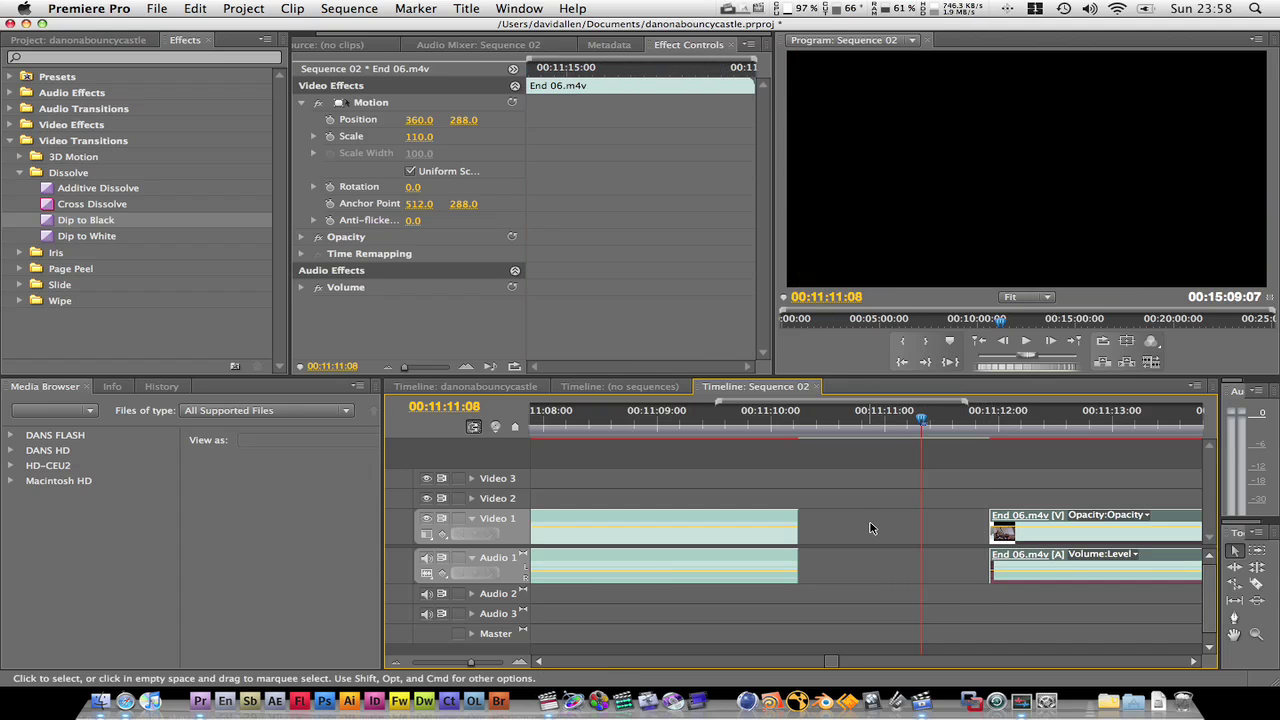
Ripple delete the gap between End 04.m4v and End 06.m4v on Video 1.
left_click(953, 522)
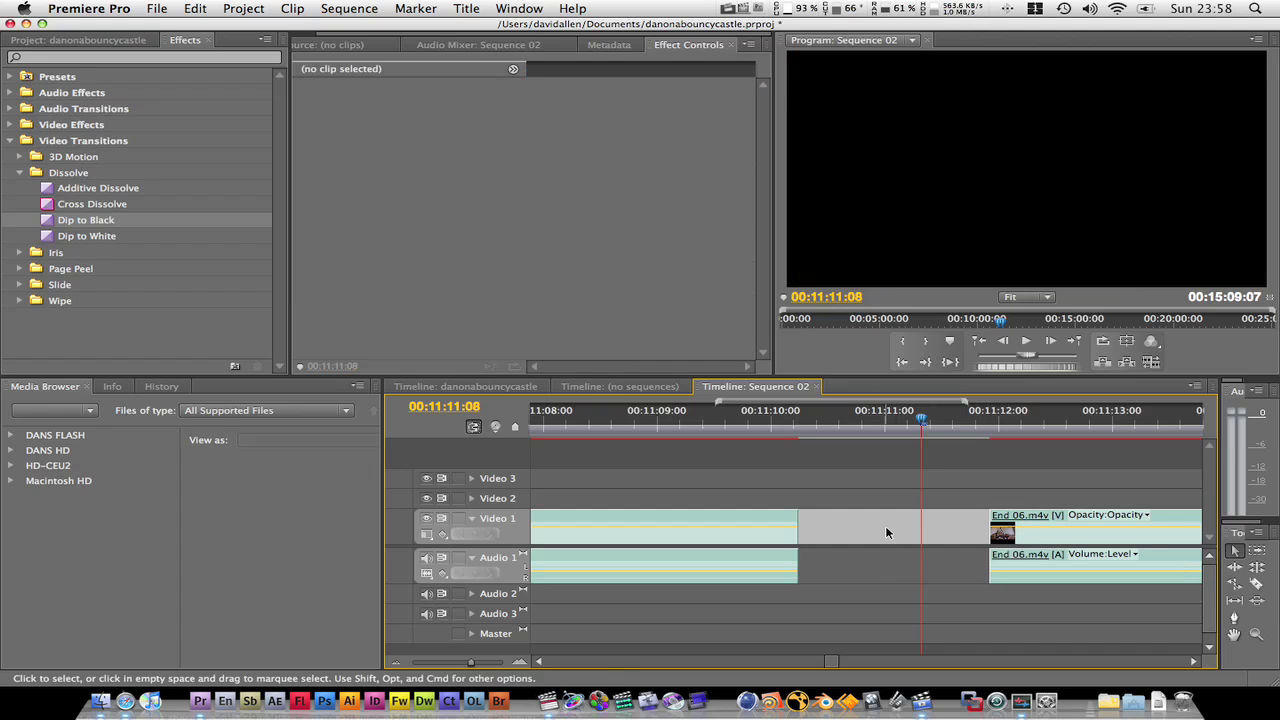
key("BackSpace")
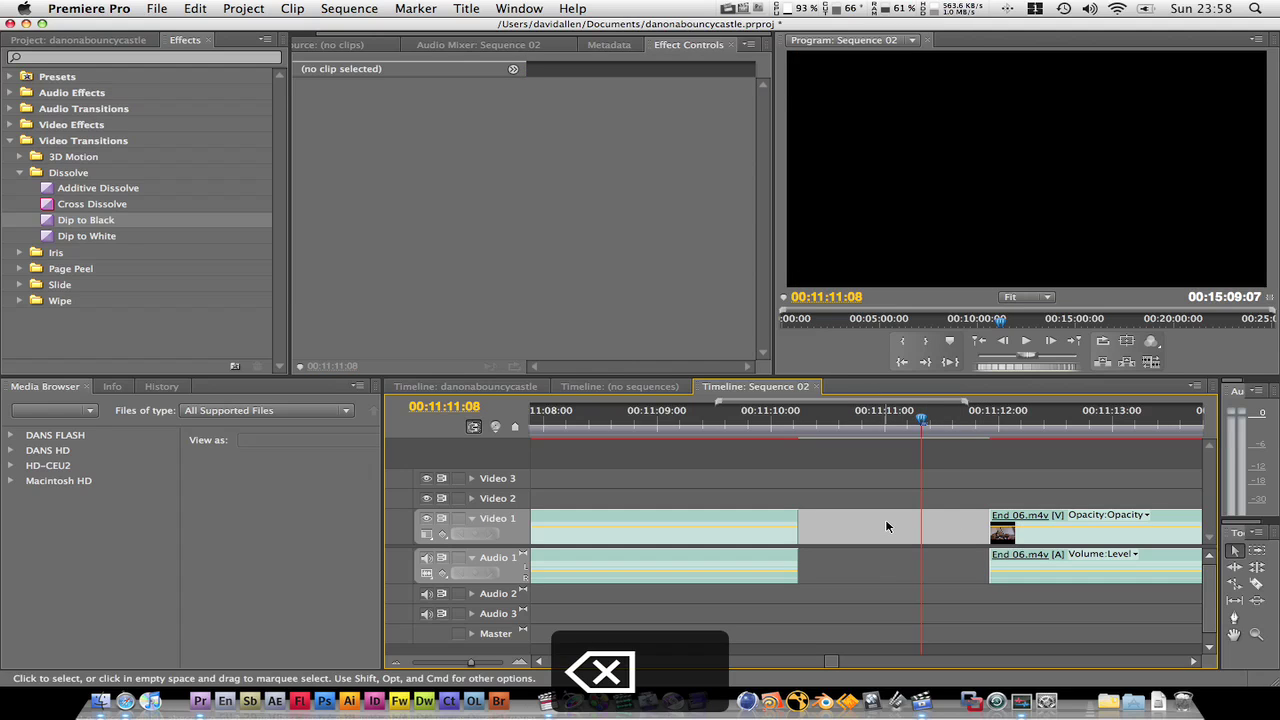
left_click(870, 530)
key("BackSpace")
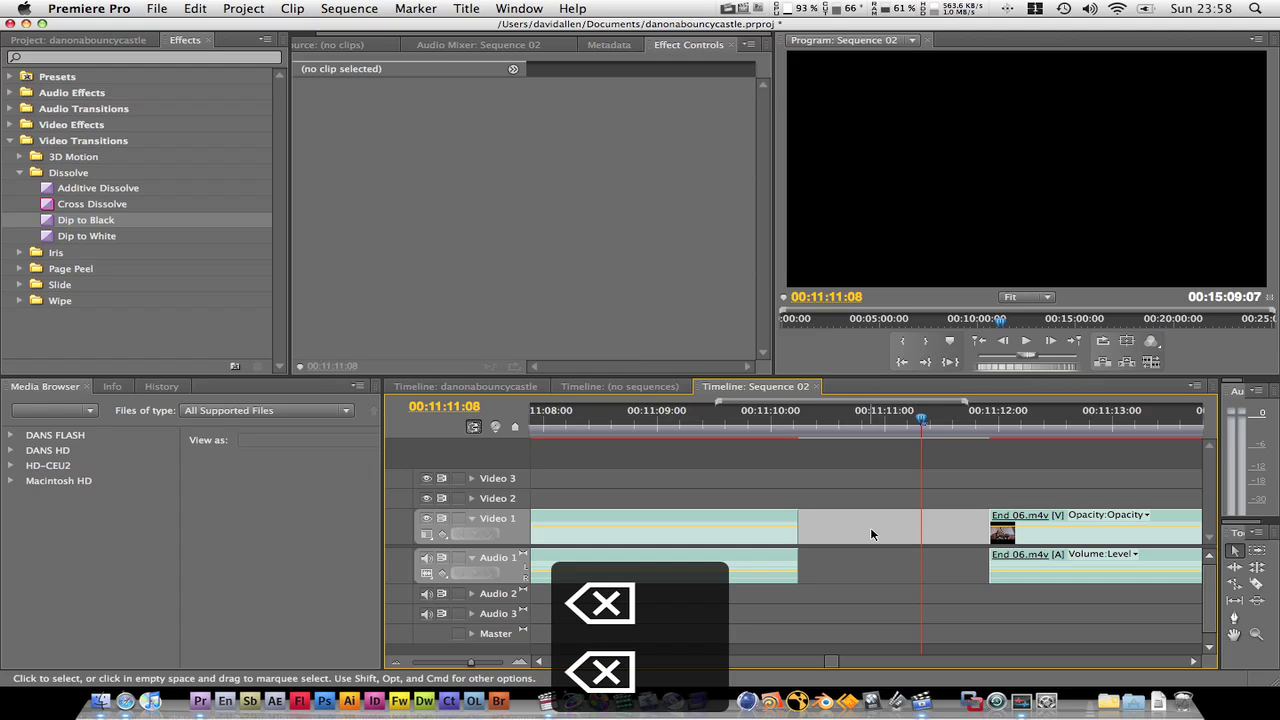
right_click(870, 527)
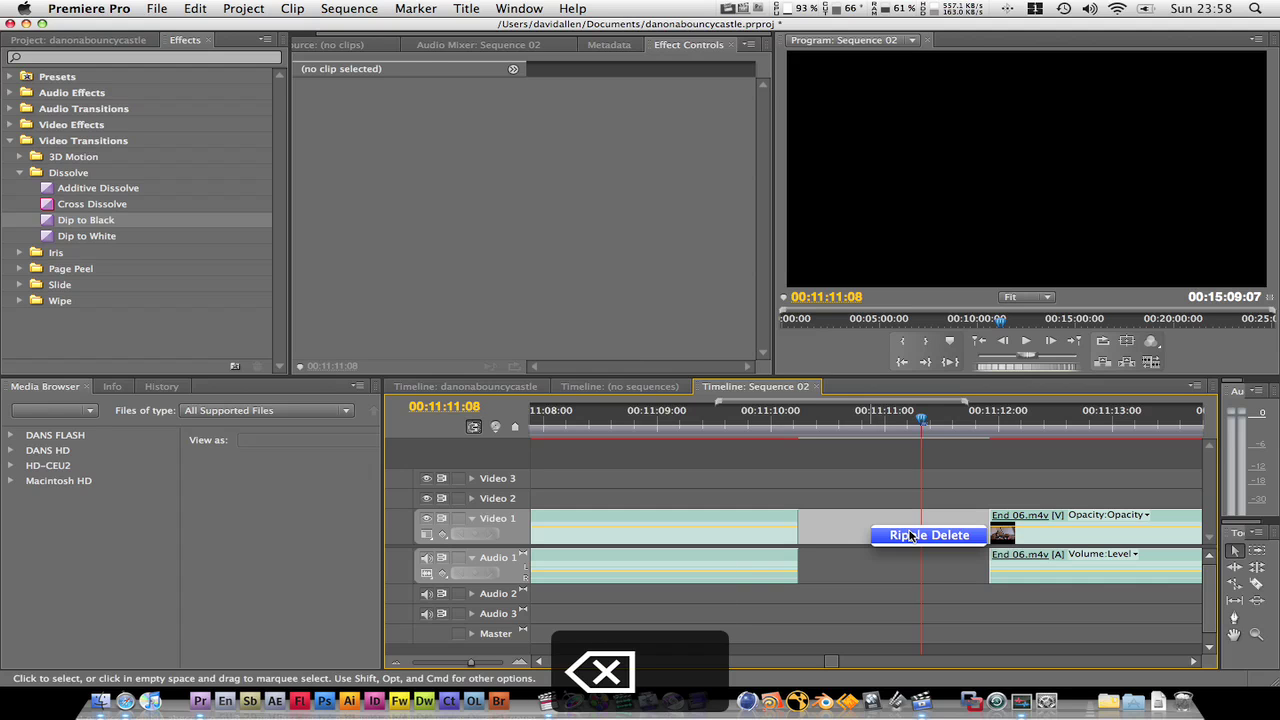
left_click(912, 536)
Apply a Dip to Black transition to the end of End 04.m4v, finishing at the cut to End 06.m4v.
left_click(805, 425)
left_click_drag(805, 425, 735, 425)
left_click_drag(74, 220, 806, 524)
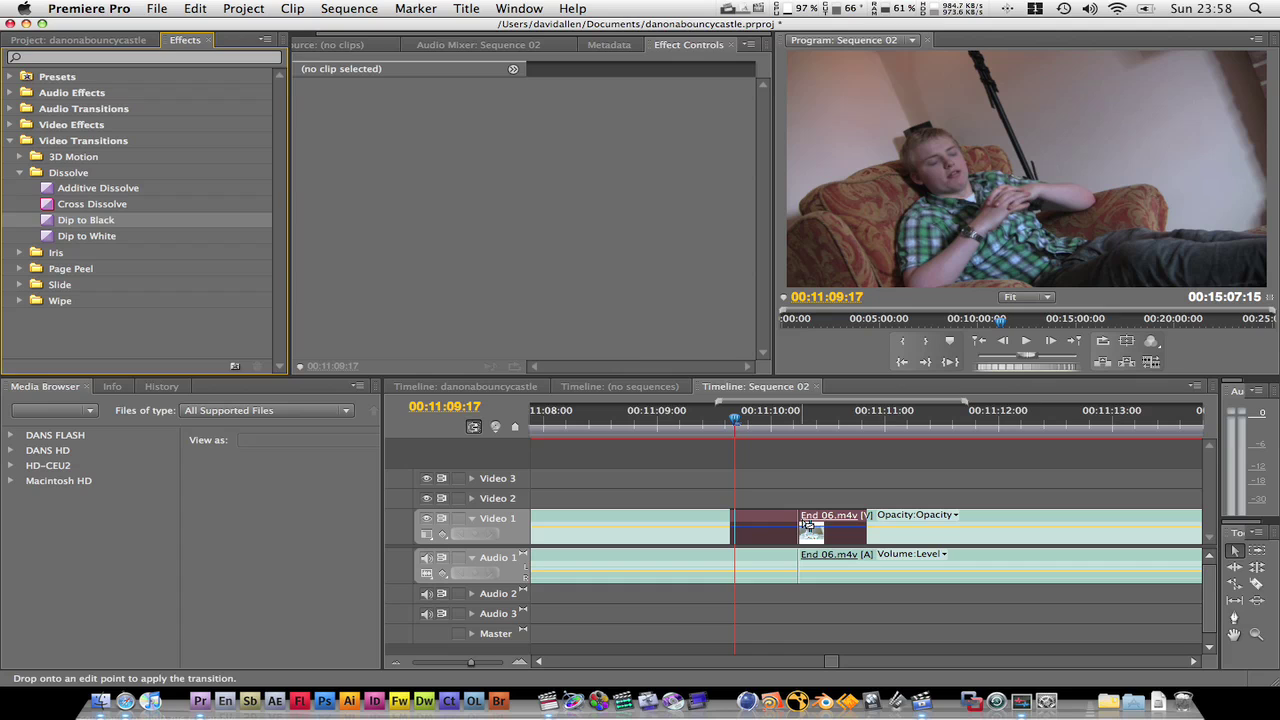
left_click_drag(806, 526, 791, 522)
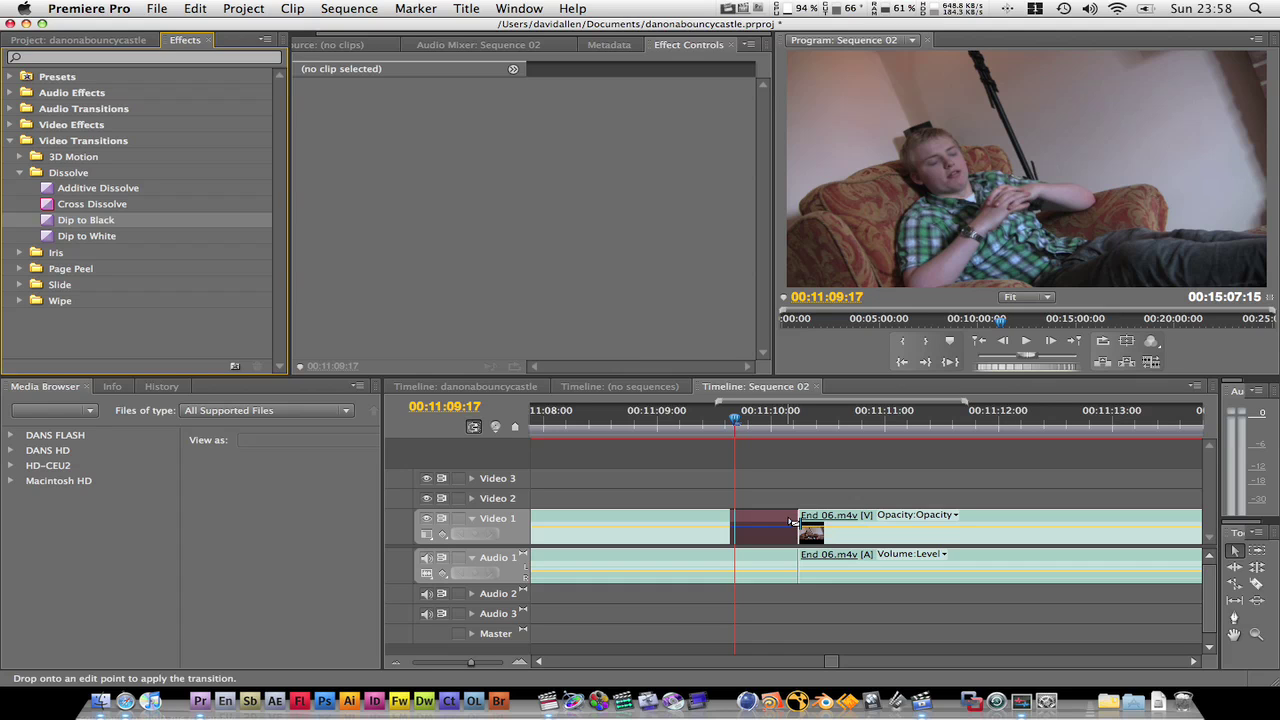
left_click_drag(791, 522, 766, 519)
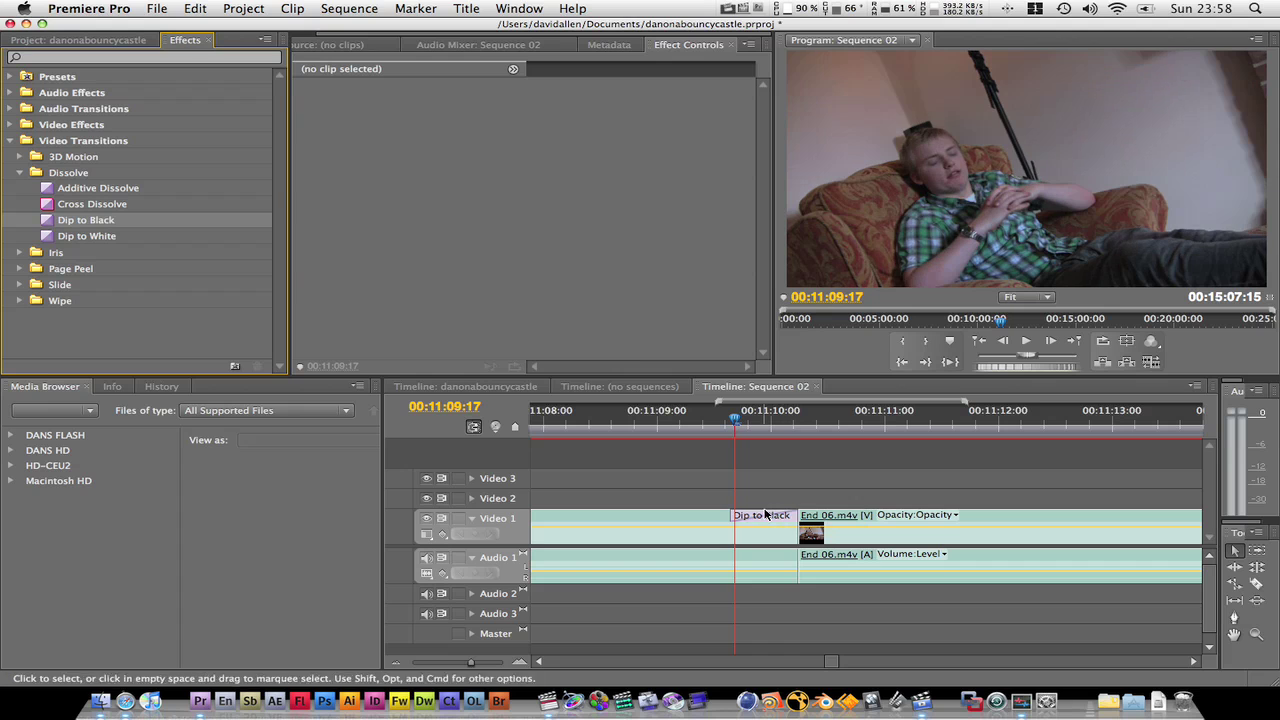
Preview the Dip to Black at the end of End 04.m4v by scrubbing across the cut, and delete the transition.
left_click_drag(735, 418, 756, 425)
left_click_drag(760, 424, 766, 429)
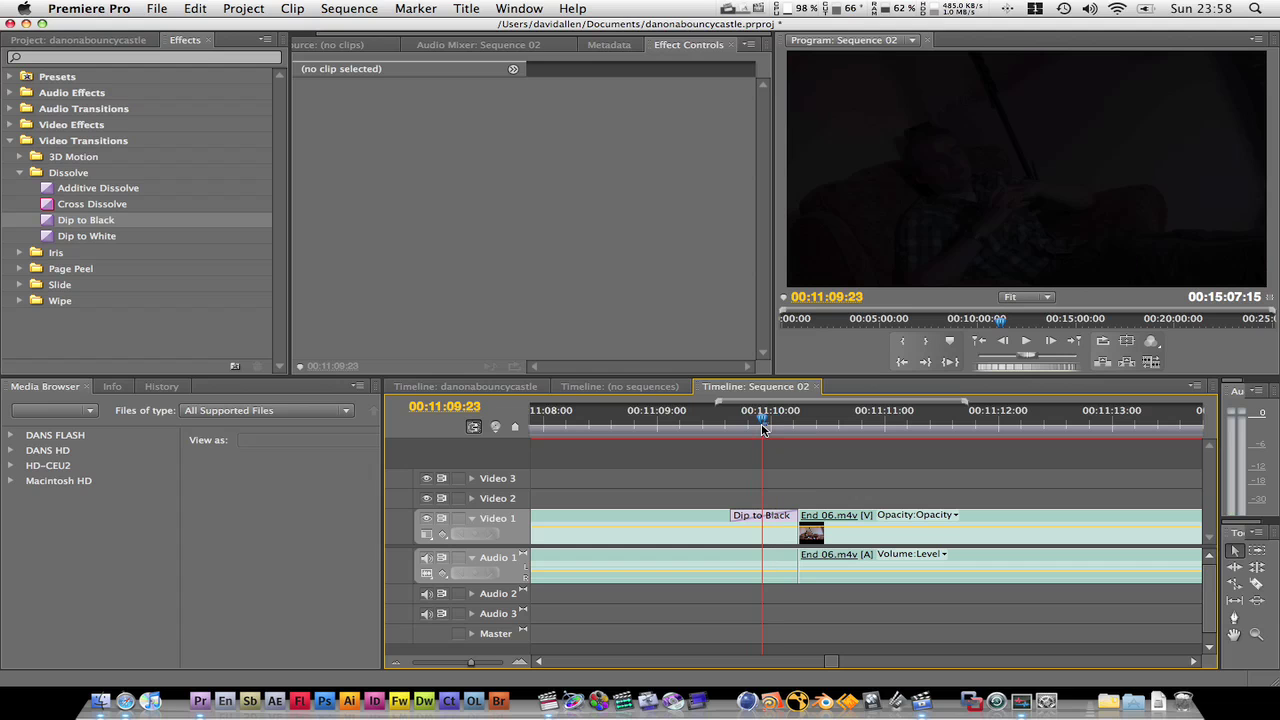
left_click_drag(770, 429, 857, 429)
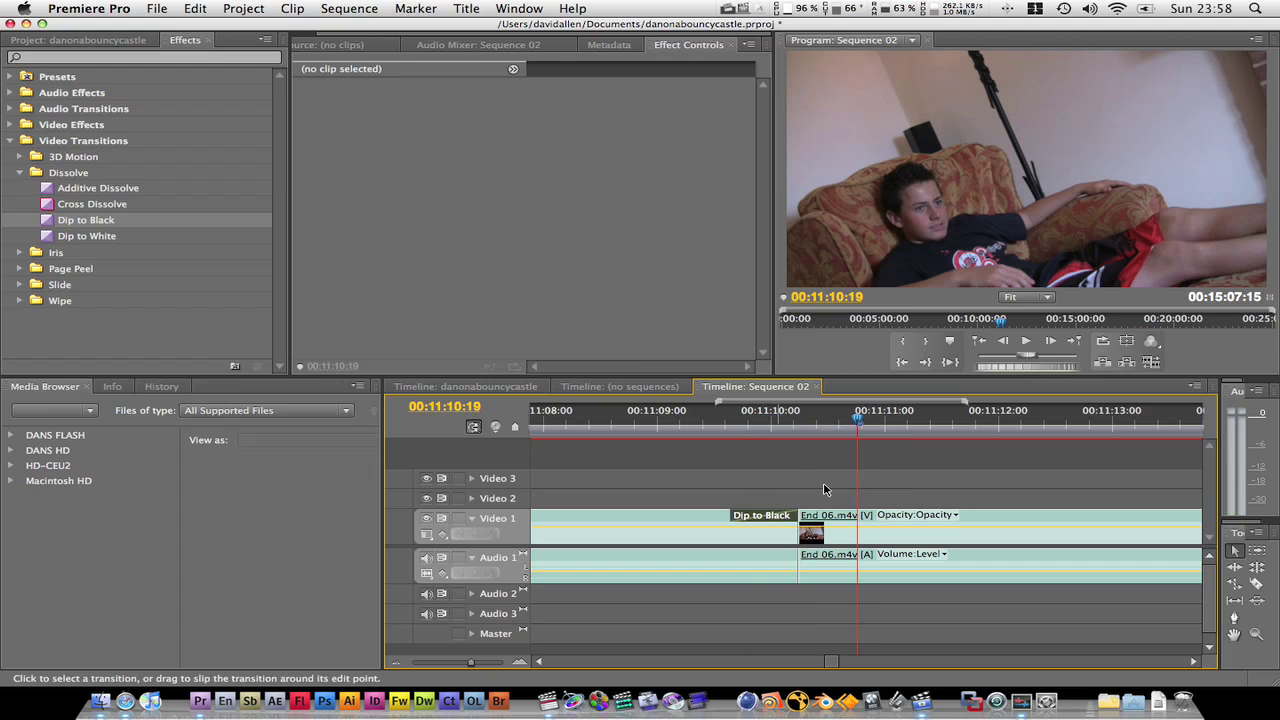
left_click(765, 520)
key("BackSpace")
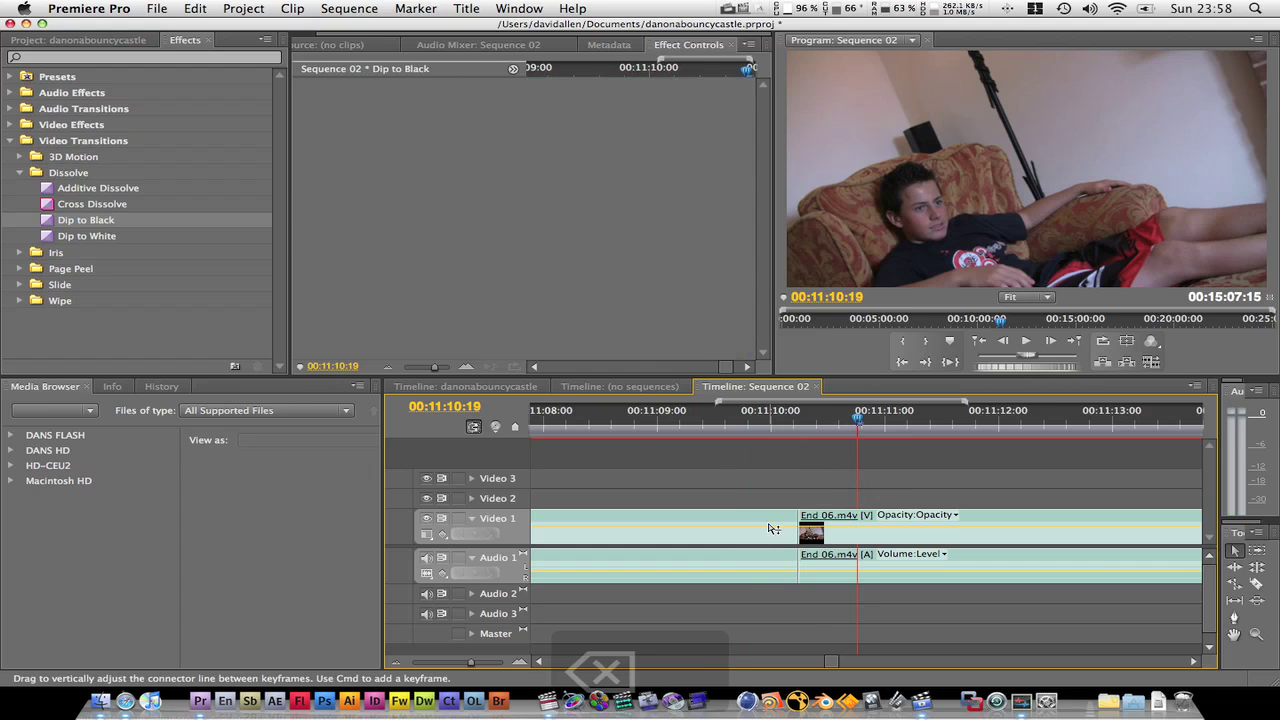
Apply Dip to Black centred on the cut between End 04.m4v and End 06.m4v and scrub through it.
left_click_drag(116, 222, 798, 535)
left_click(772, 425)
left_click_drag(773, 425, 852, 425)
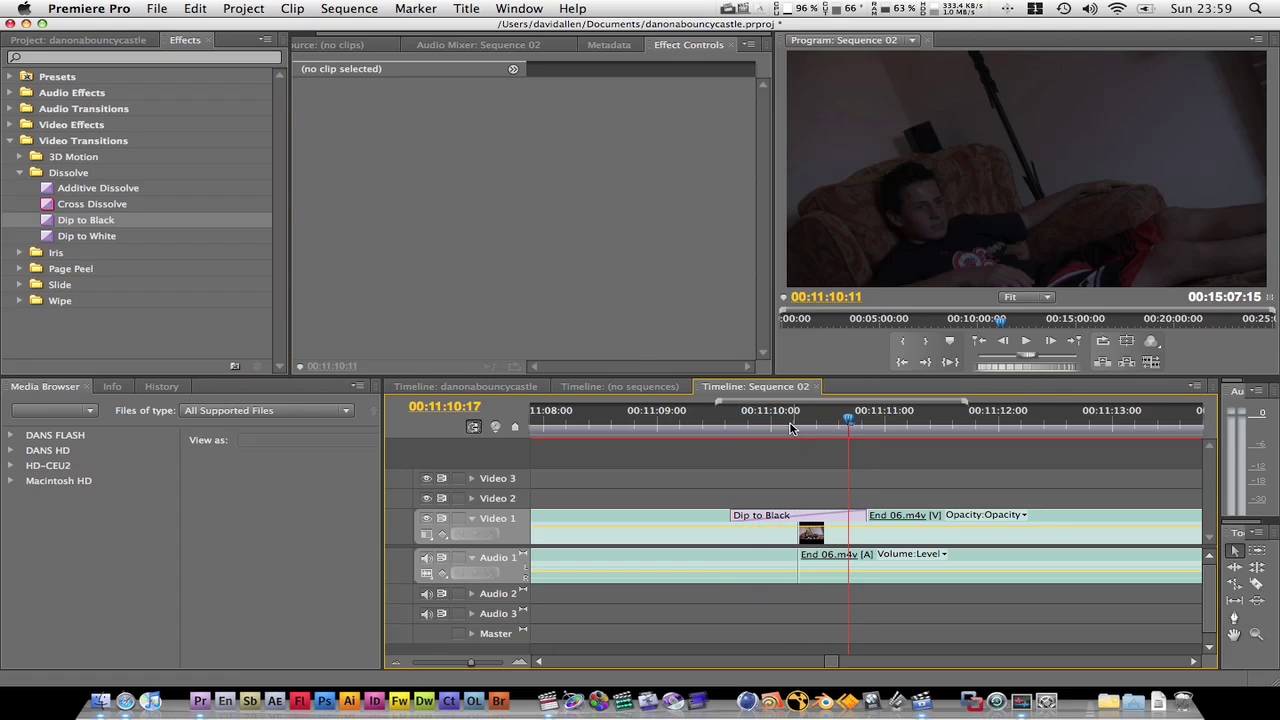
Delete the Dip to Black centred on the cut and move the playhead to 00:11:10:08.
left_click(785, 513)
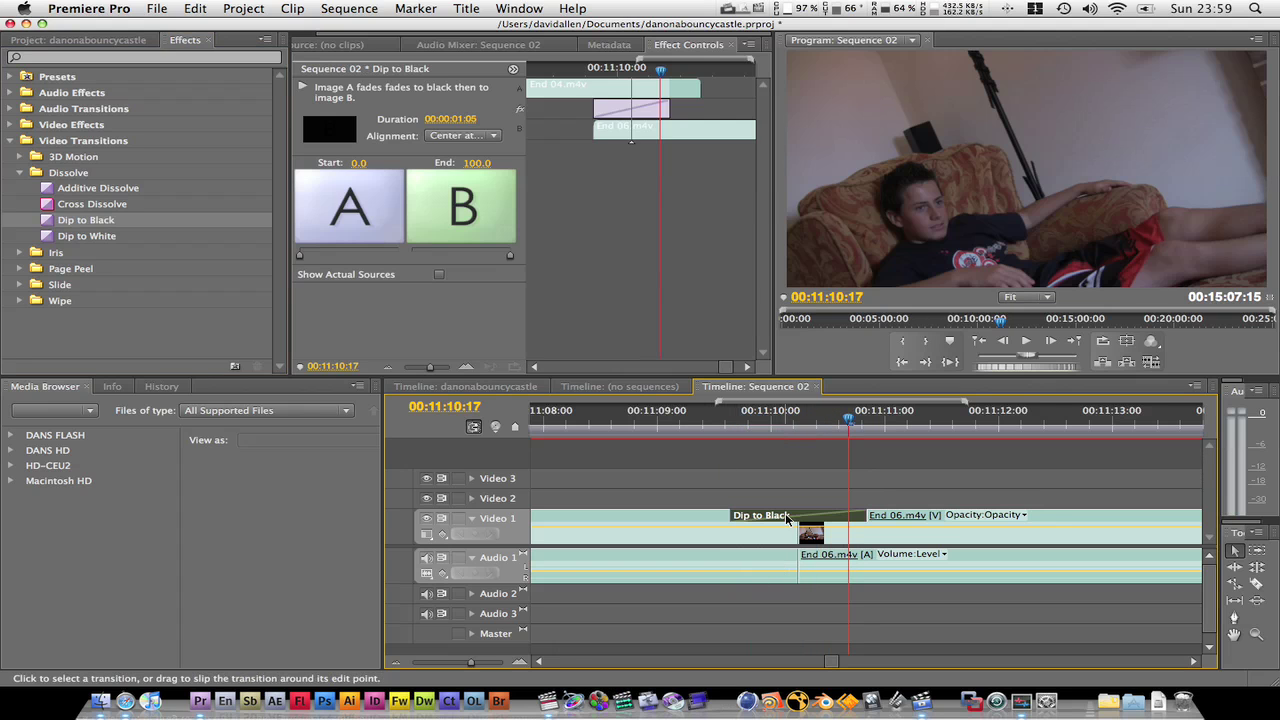
key("BackSpace")
mouse_move(794, 424)
left_mouse_down()
mouse_move(741, 424)
mouse_move(809, 427)
left_mouse_up()
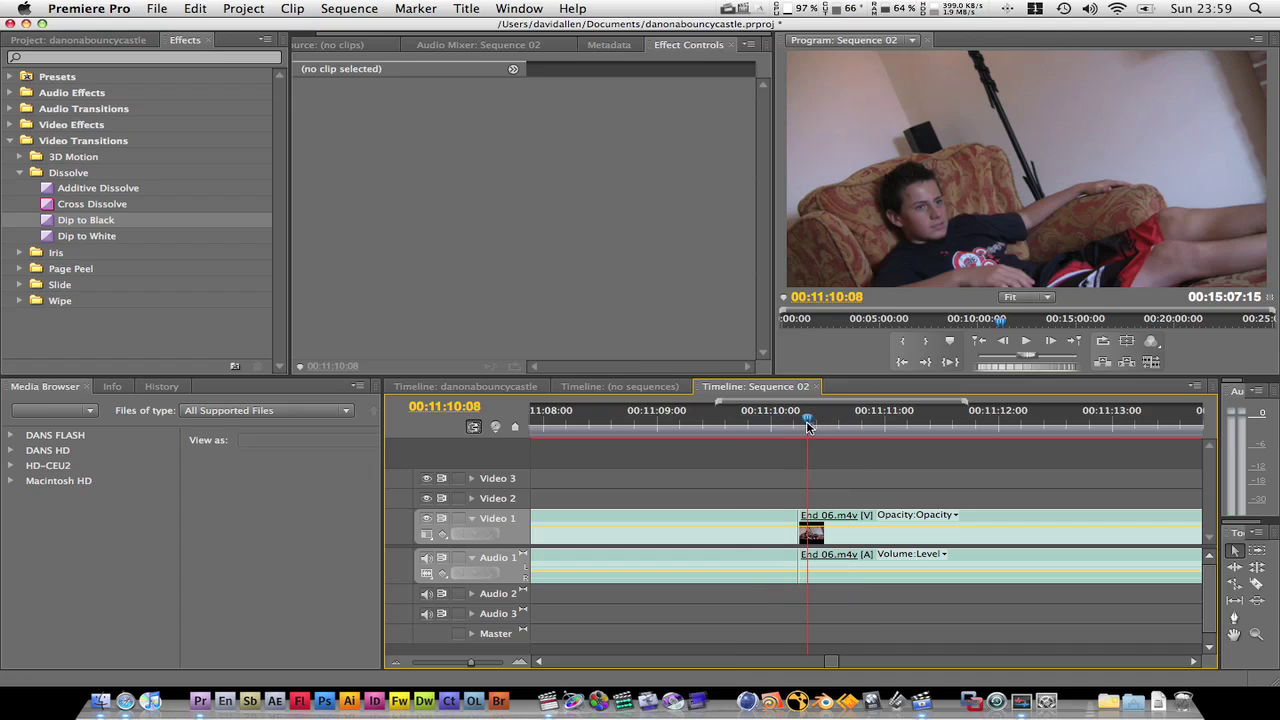
key("super+shift+comma")
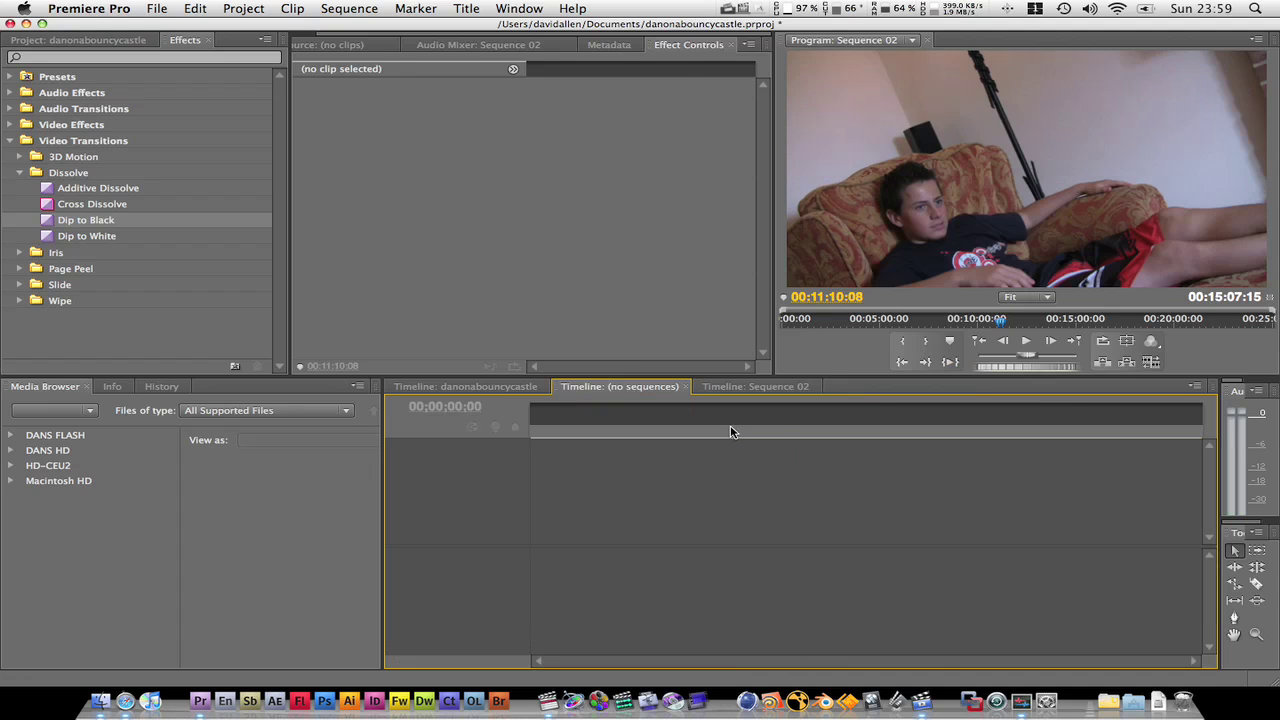
left_click(486, 390)
scroll(659, 544, "down", 5)
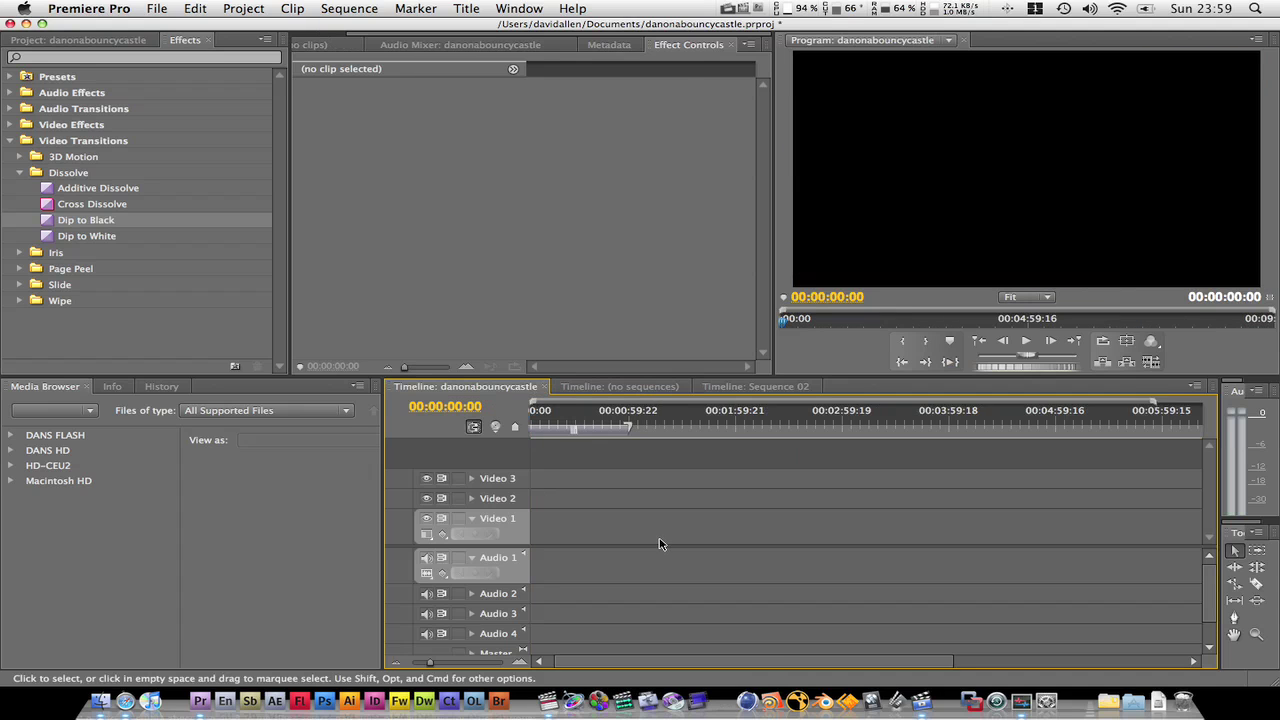
key("super+shift+comma")
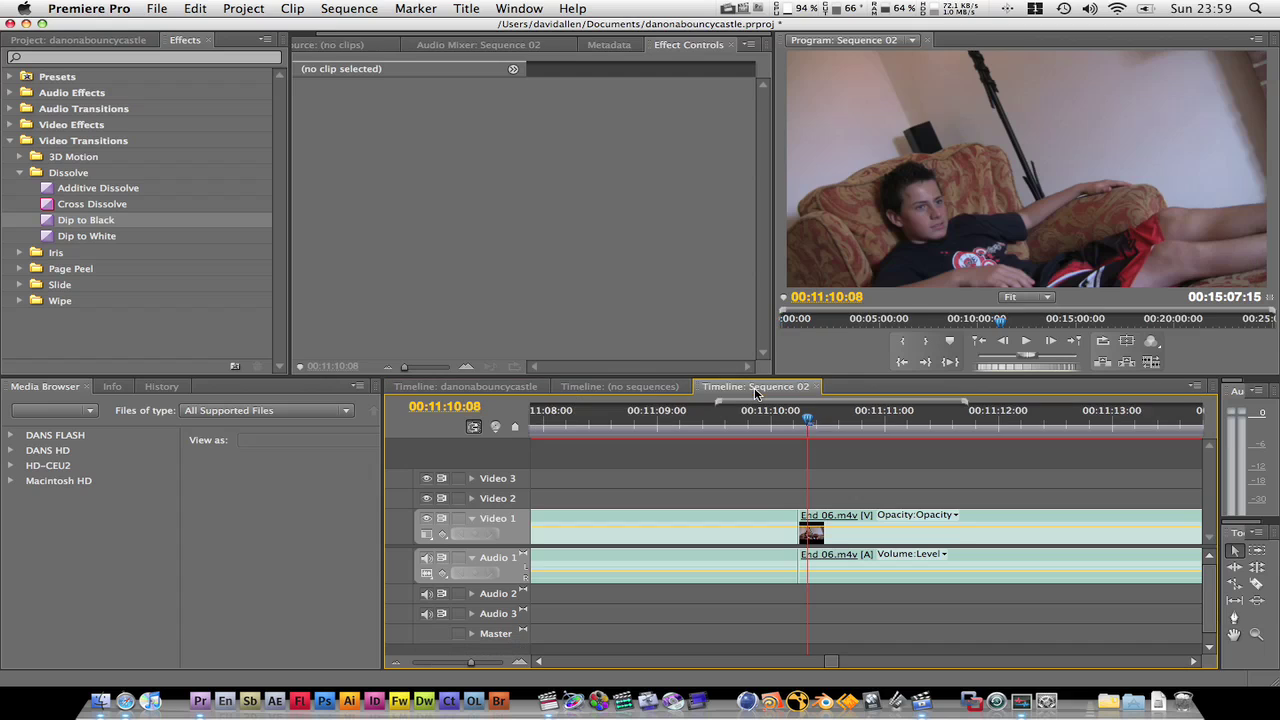
Place the playhead at the cut at 00:11:10:06 and trim the start of End 06.m4v forward by about one frame.
left_click(799, 425)
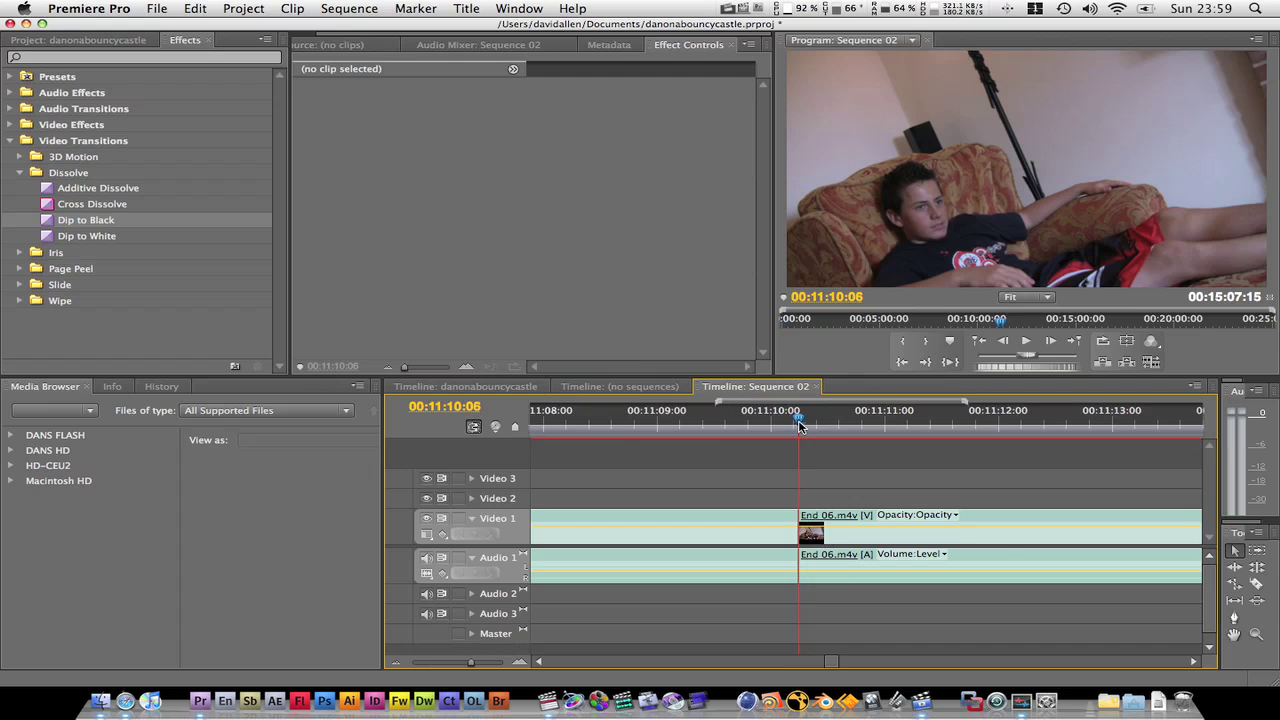
key("equal")
key("equal")
key("equal")
key("equal")
key("equal")
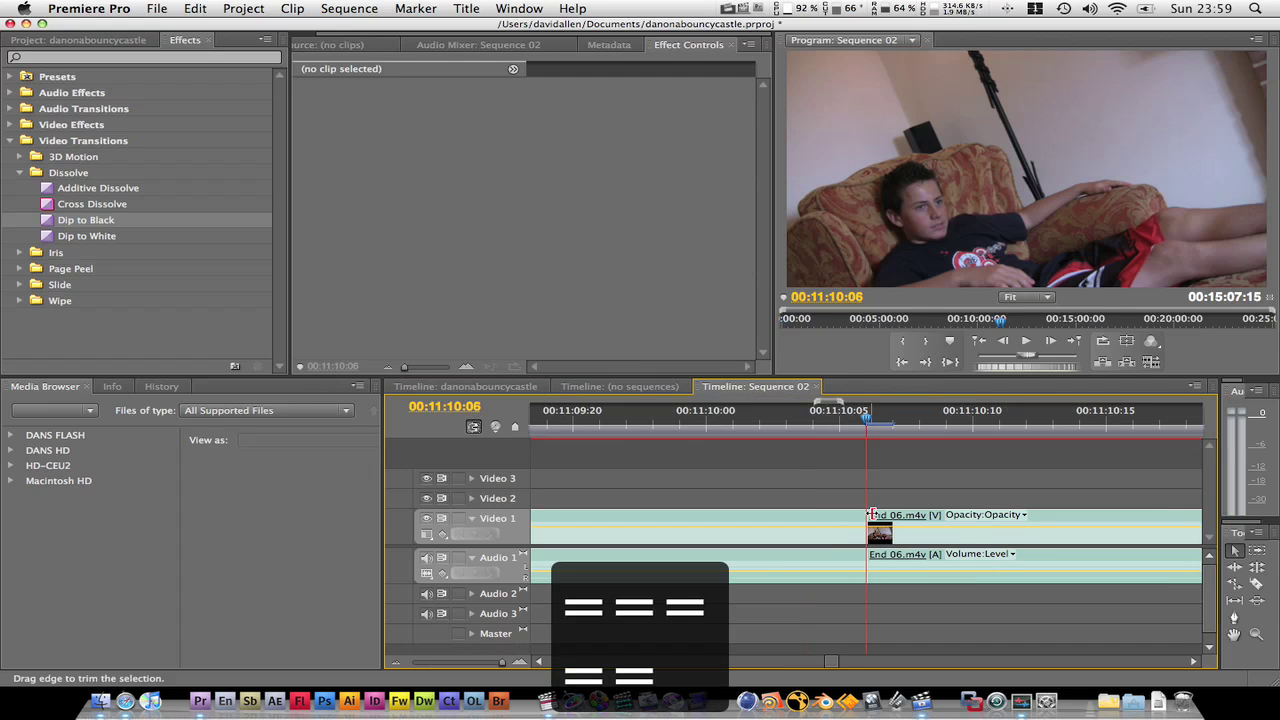
left_click_drag(871, 514, 894, 514)
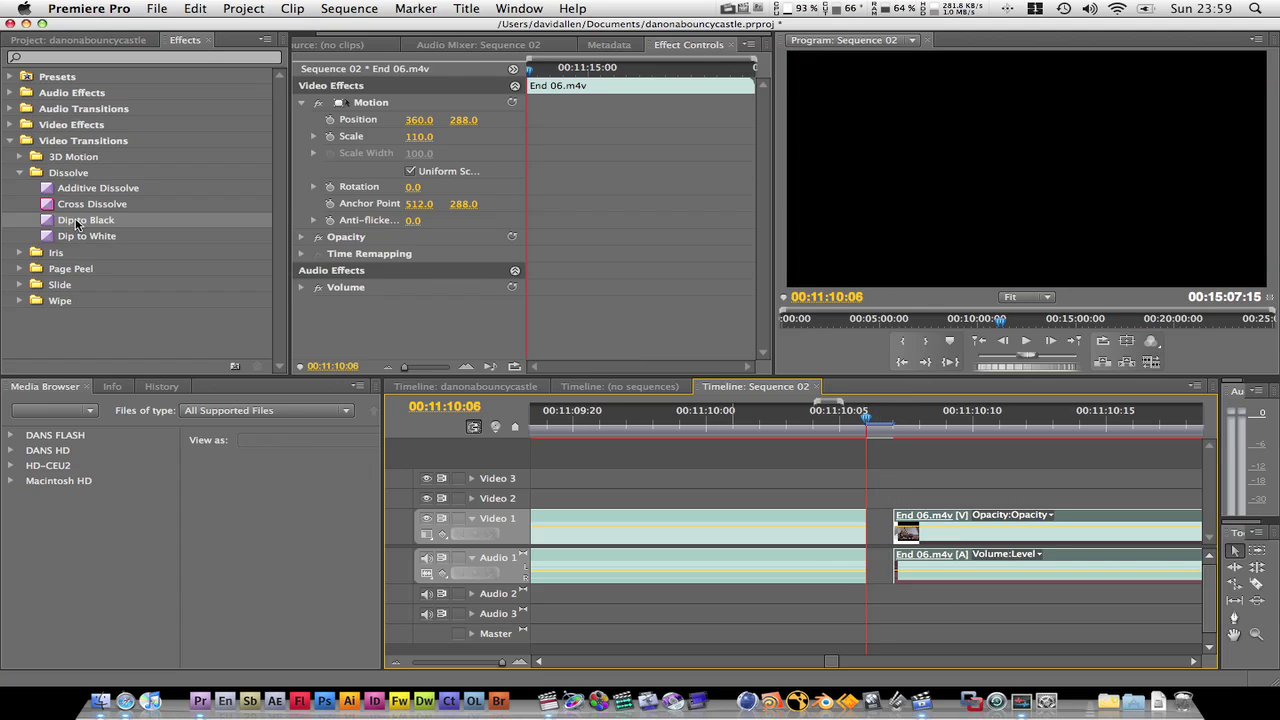
Apply a Dip to Black transition to the end of End 04.m4v, before the small gap.
left_click_drag(67, 228, 593, 461)
left_click_drag(853, 526, 853, 526)
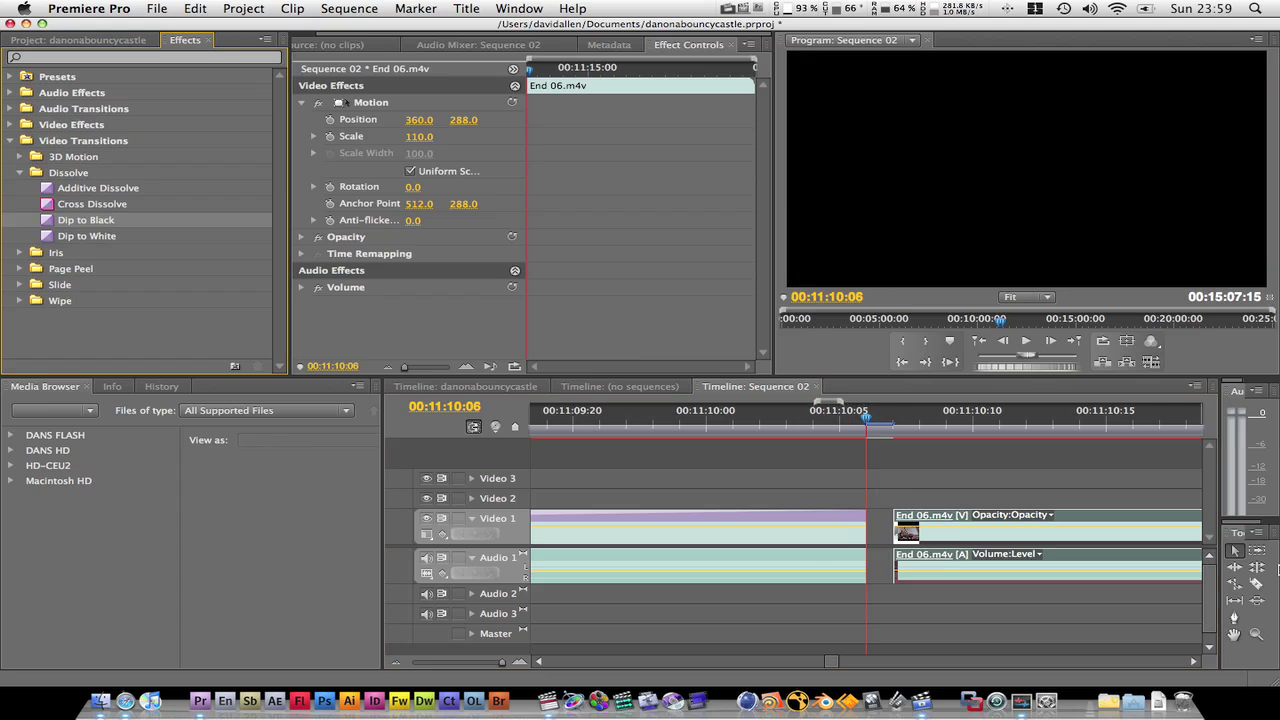
key("minus")
key("minus")
key("minus")
key("minus")
key("minus")
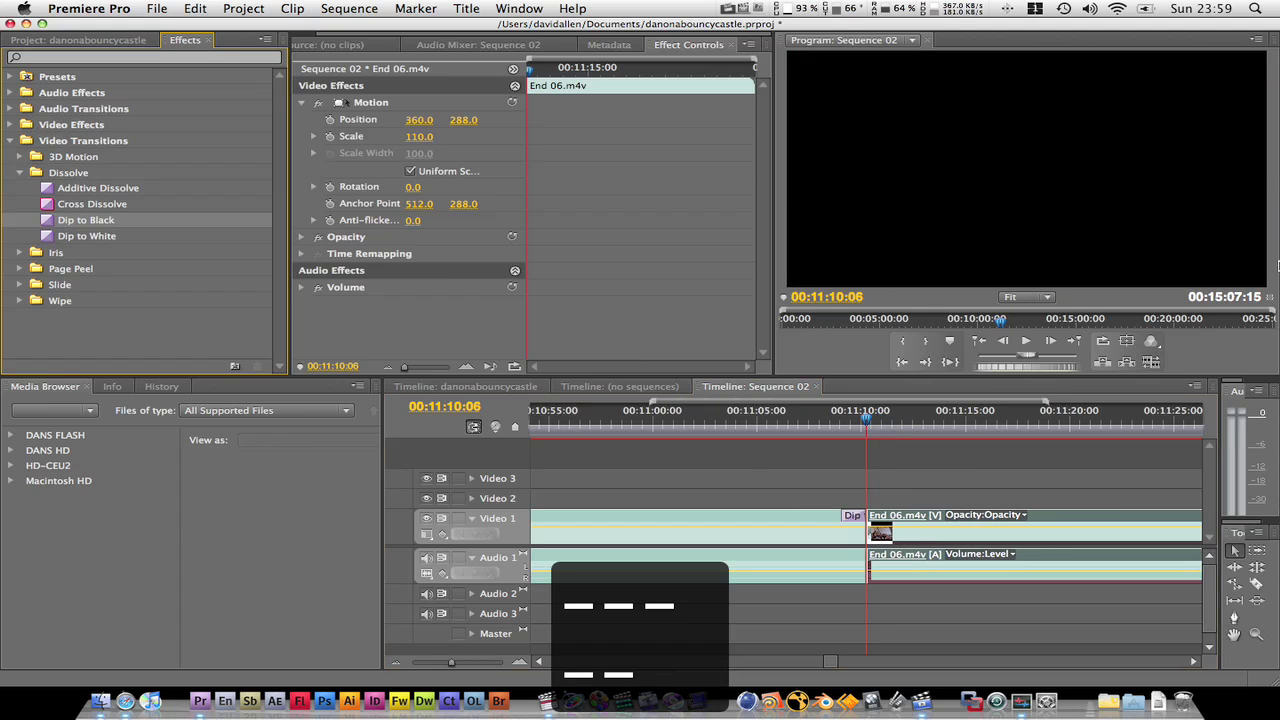
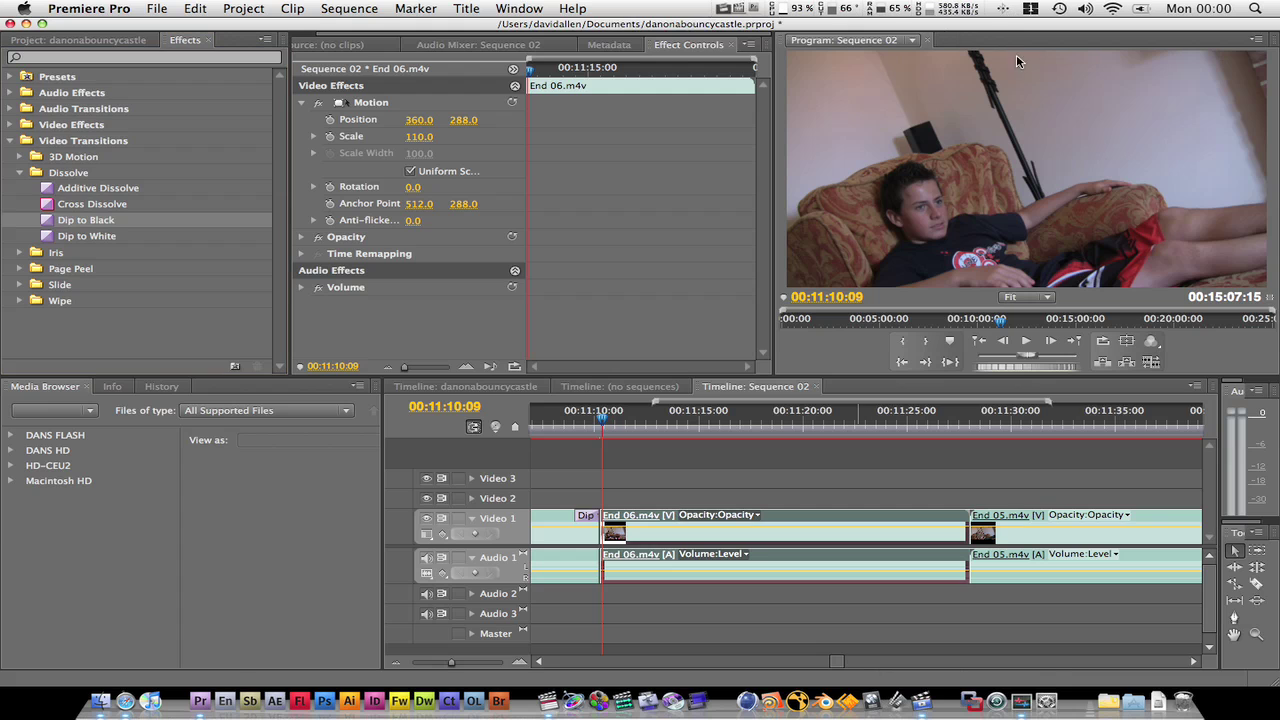
Quit the system activity monitor application running in the background.
right_click(1021, 700)
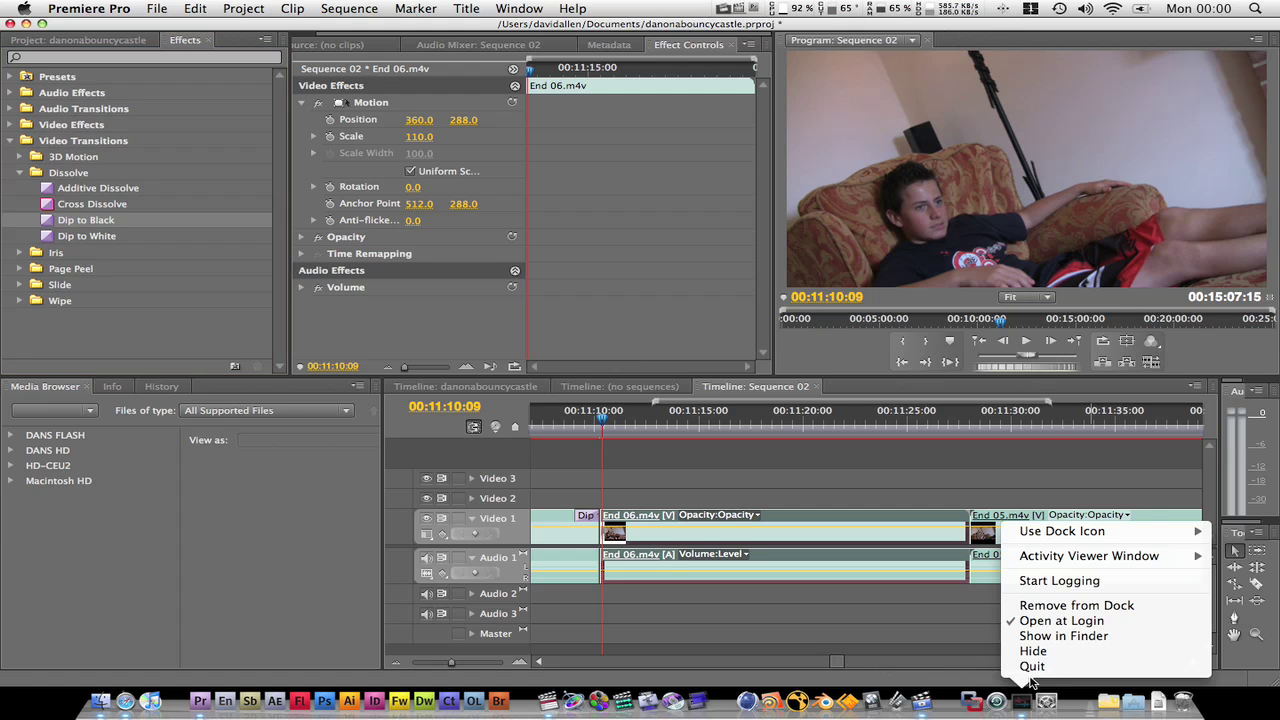
left_click(1032, 666)
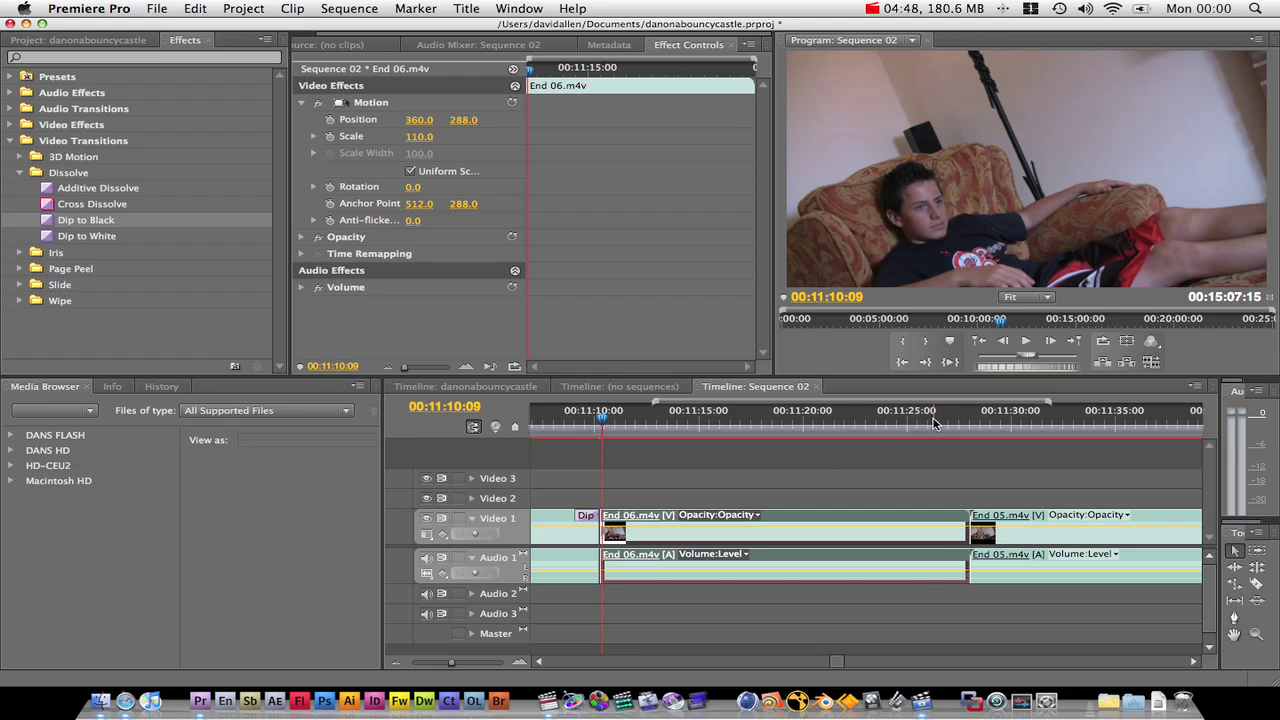
Apply a Page Peel transition to the cut between End 06.m4v and End 05.m4v, accepting repeated frames.
left_click_drag(934, 424, 979, 425)
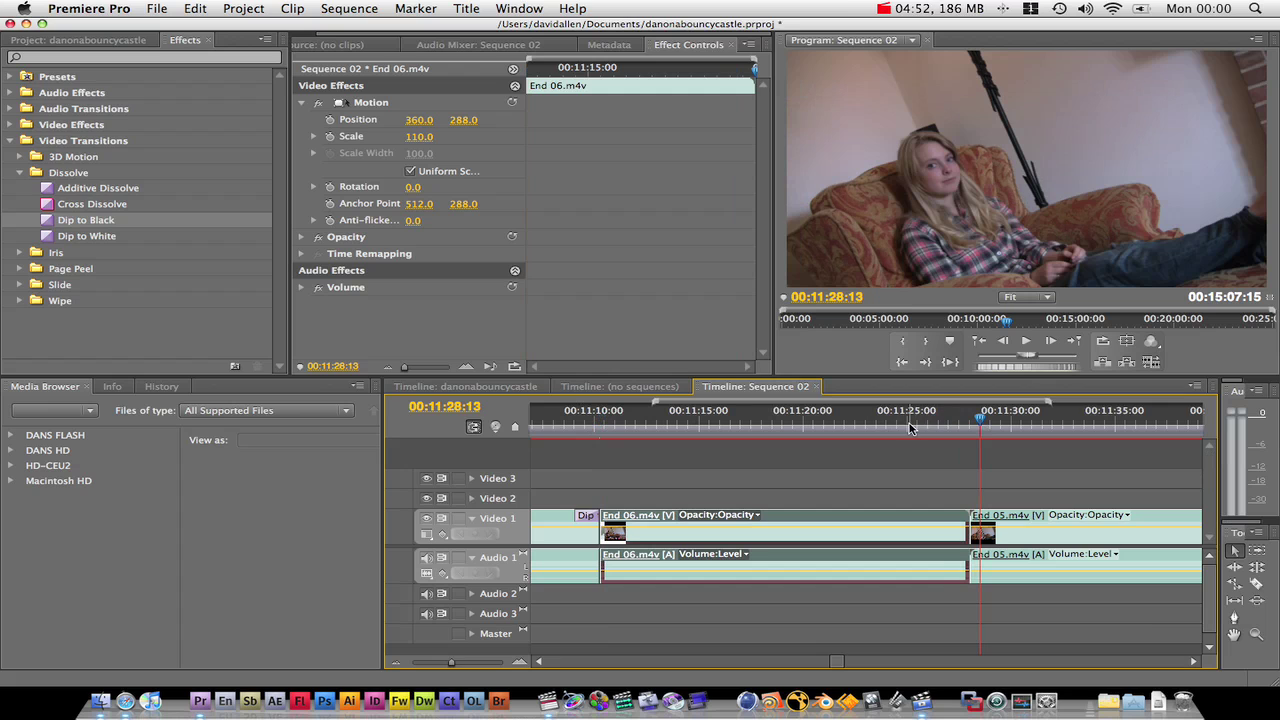
left_click(952, 425)
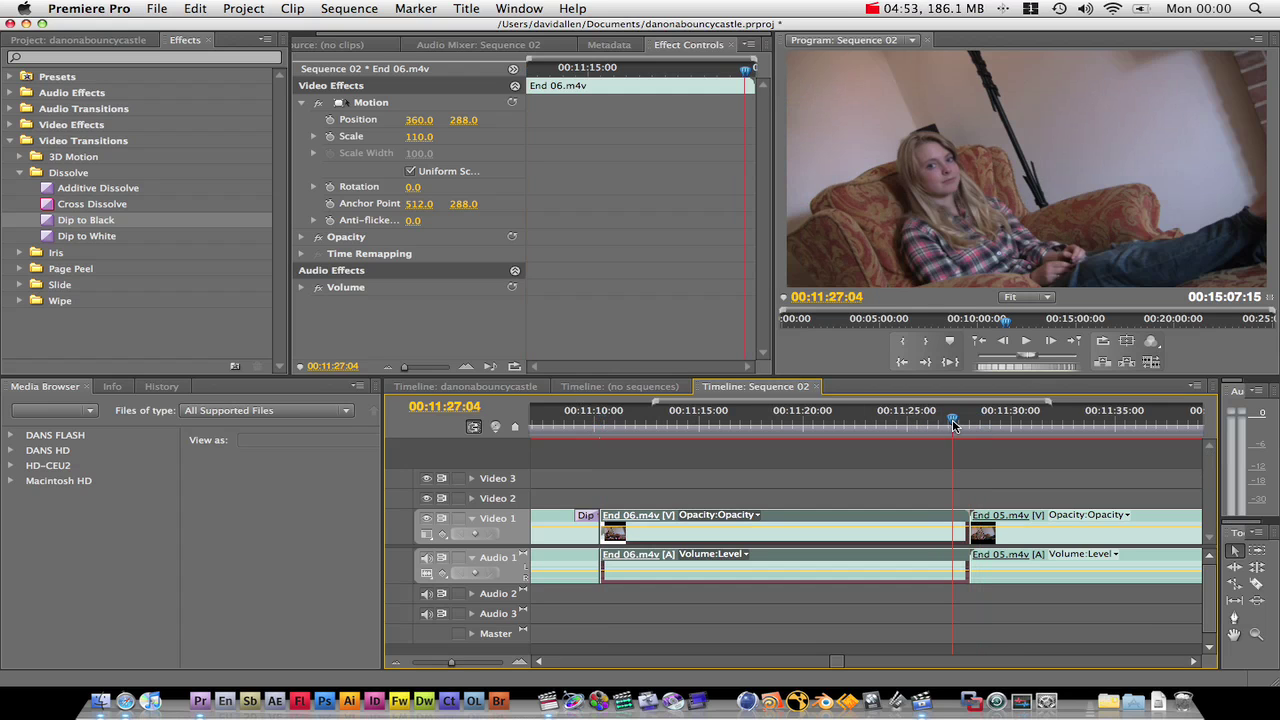
left_click(21, 268)
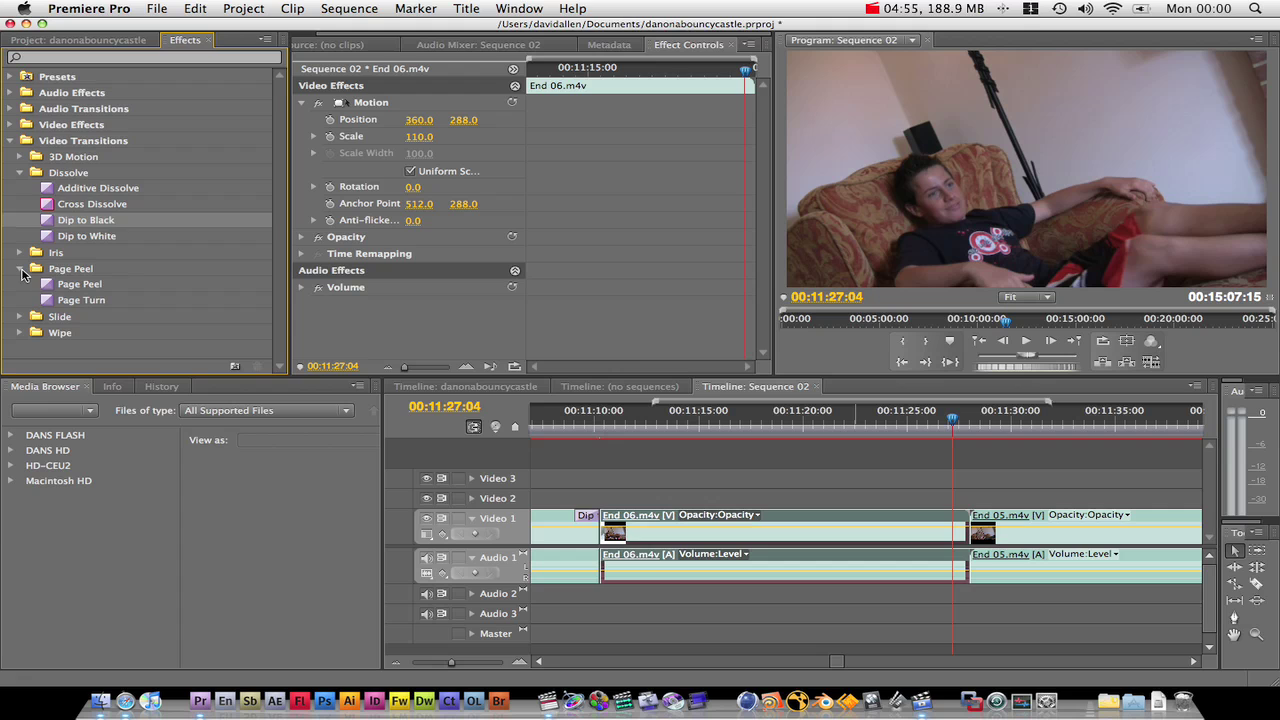
left_click(42, 285)
left_click_drag(637, 338, 975, 527)
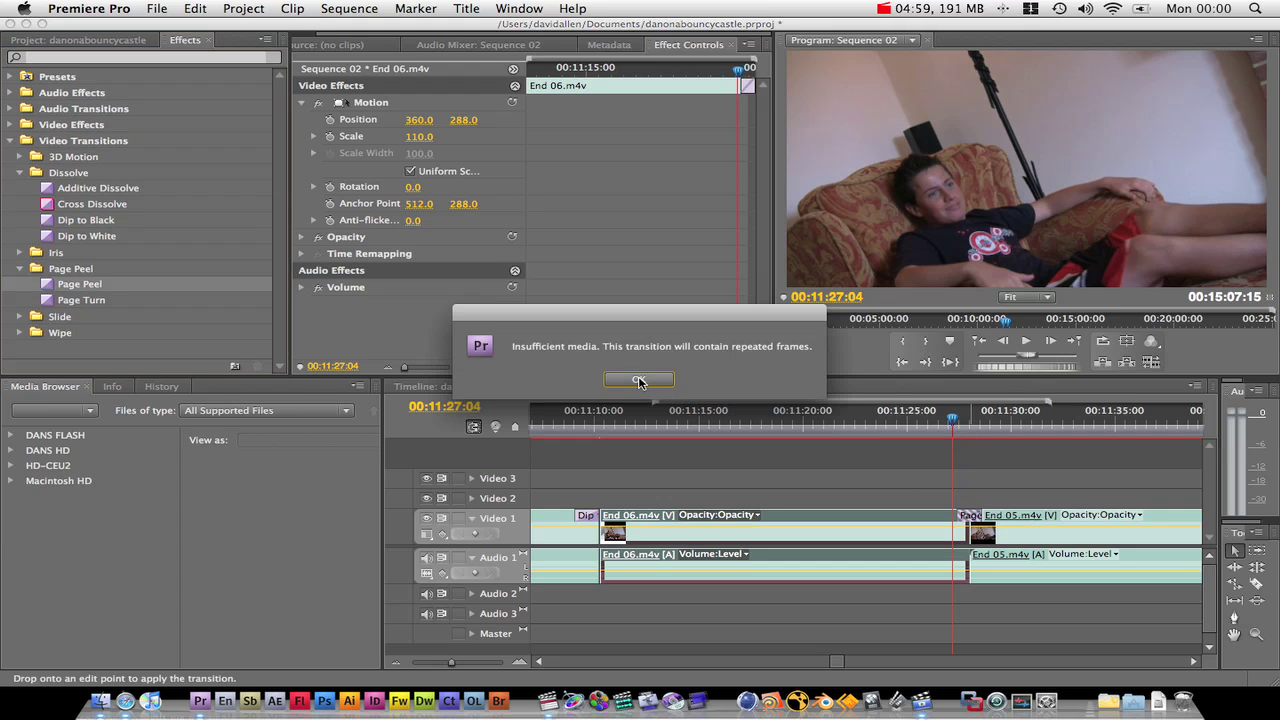
left_click_drag(571, 325, 570, 329)
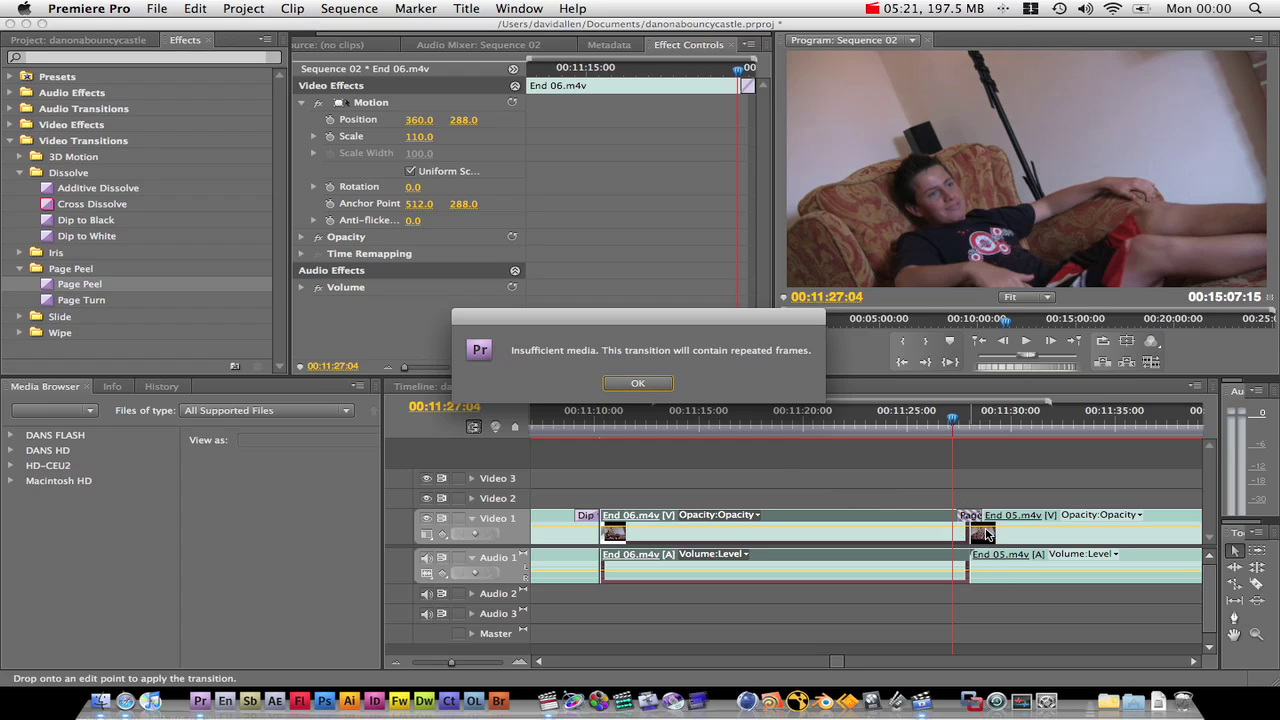
left_click(637, 386)
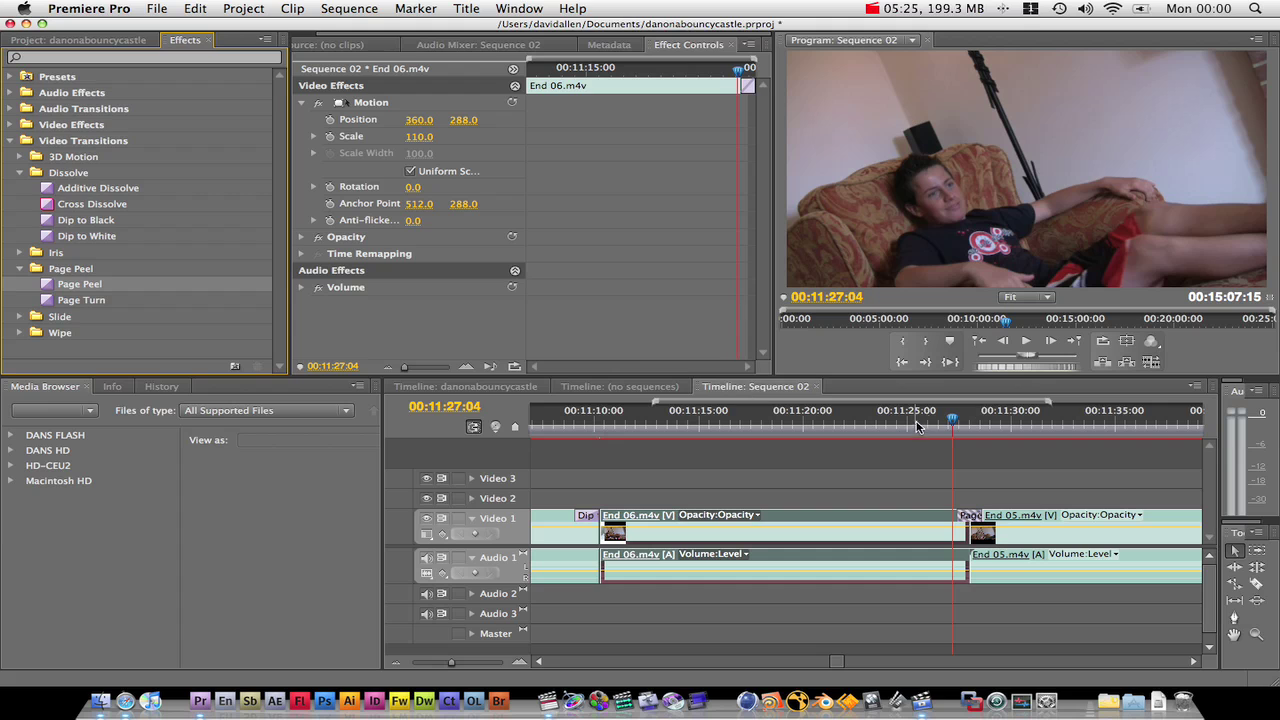
Step frame by frame through the start of the Page Peel from about 00:11:27:05 to 00:11:27:19.
left_click(952, 427)
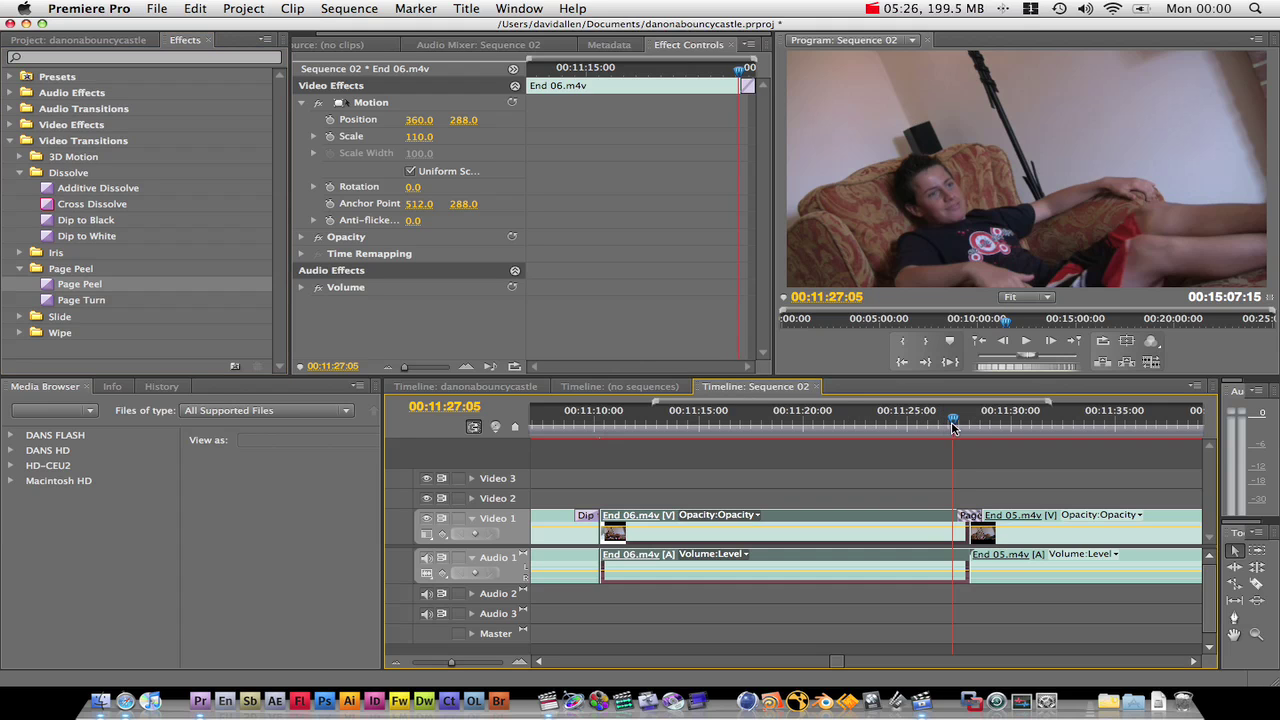
left_click_drag(952, 427, 957, 427)
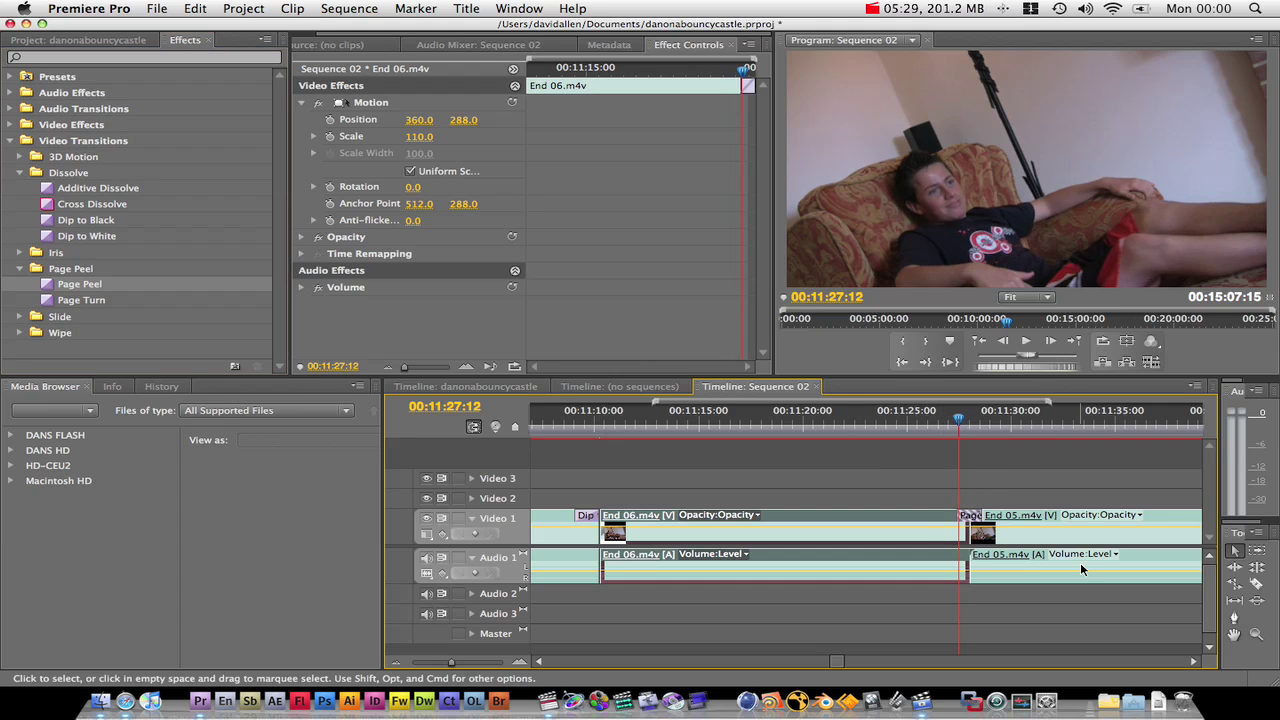
key("Right")
key("Right")
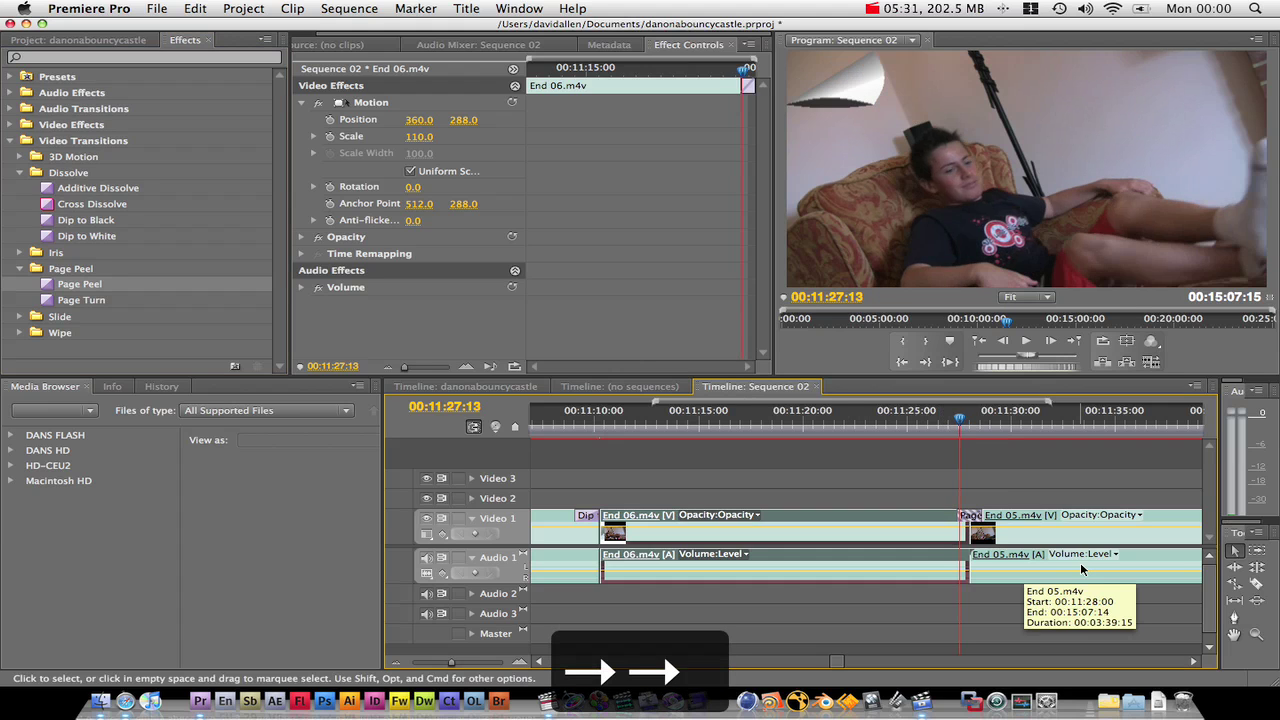
key("Right")
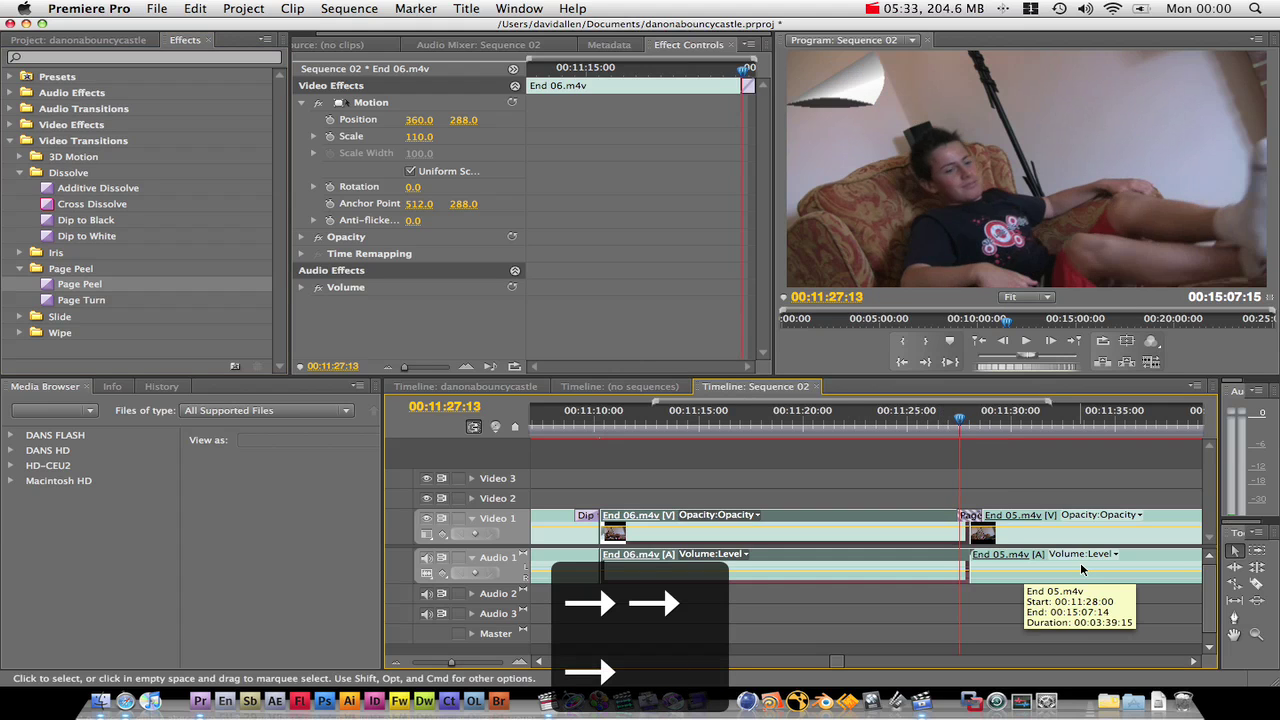
key("Right")
key("Right")
key("Right")
key("Right")
key("Right")
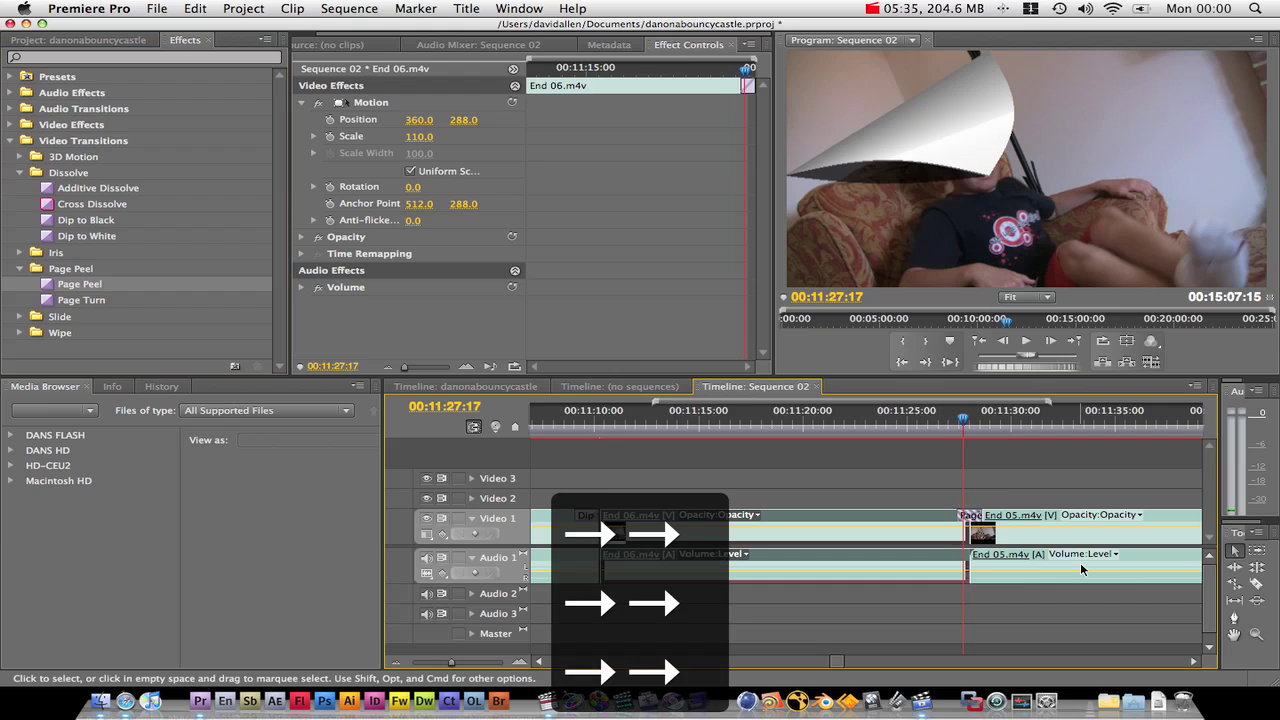
key("Right")
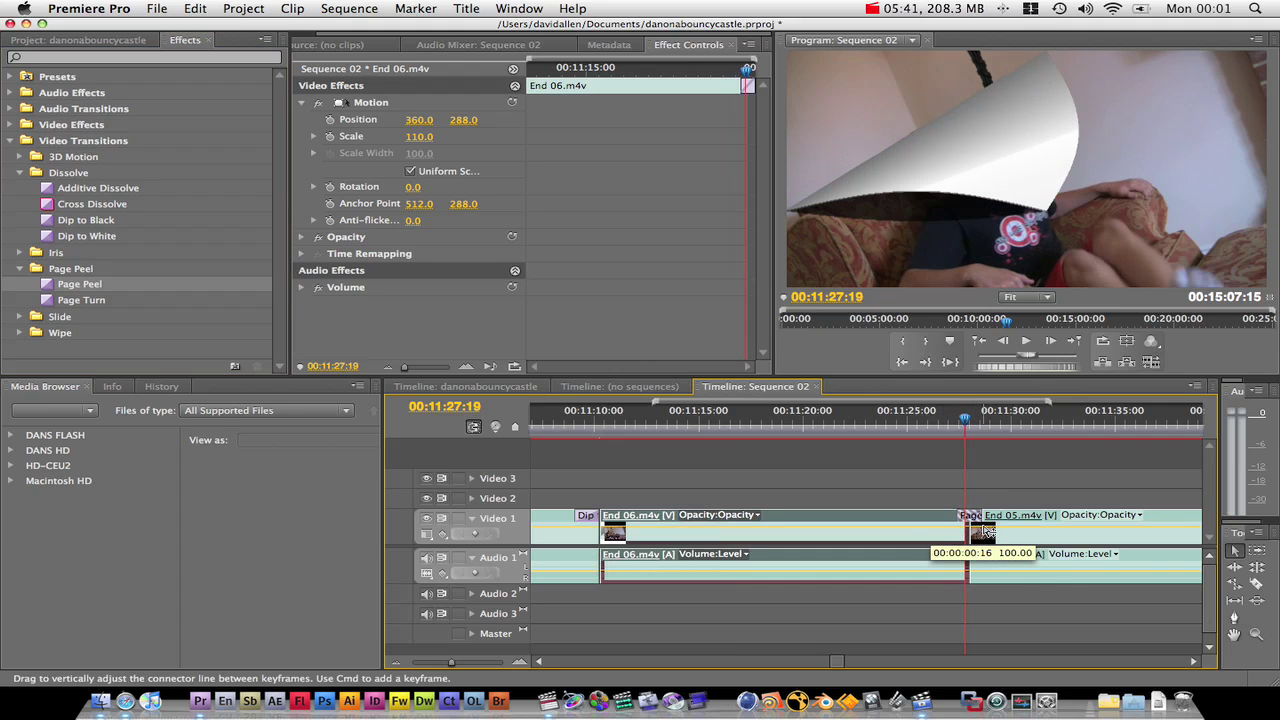
Scrub through the rest of the Page Peel and play the sequence briefly past its end.
key("equal")
key("equal")
key("equal")
key("equal")
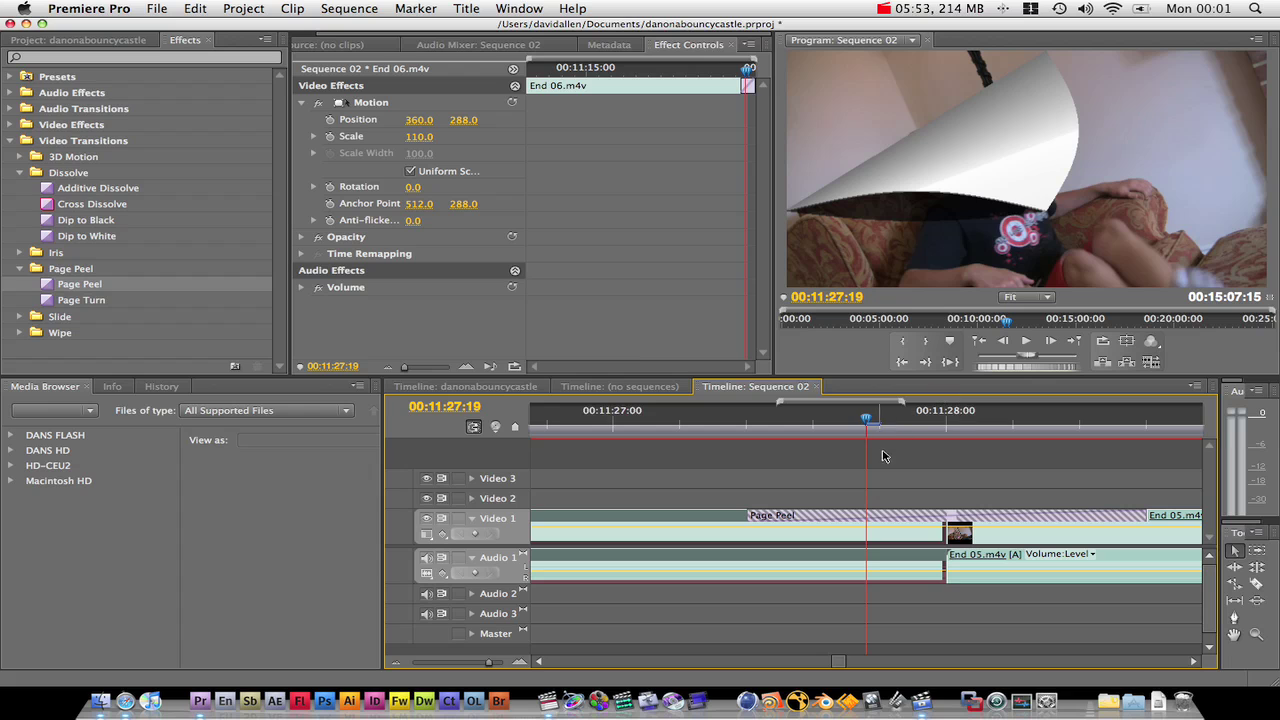
left_click_drag(867, 421, 951, 425)
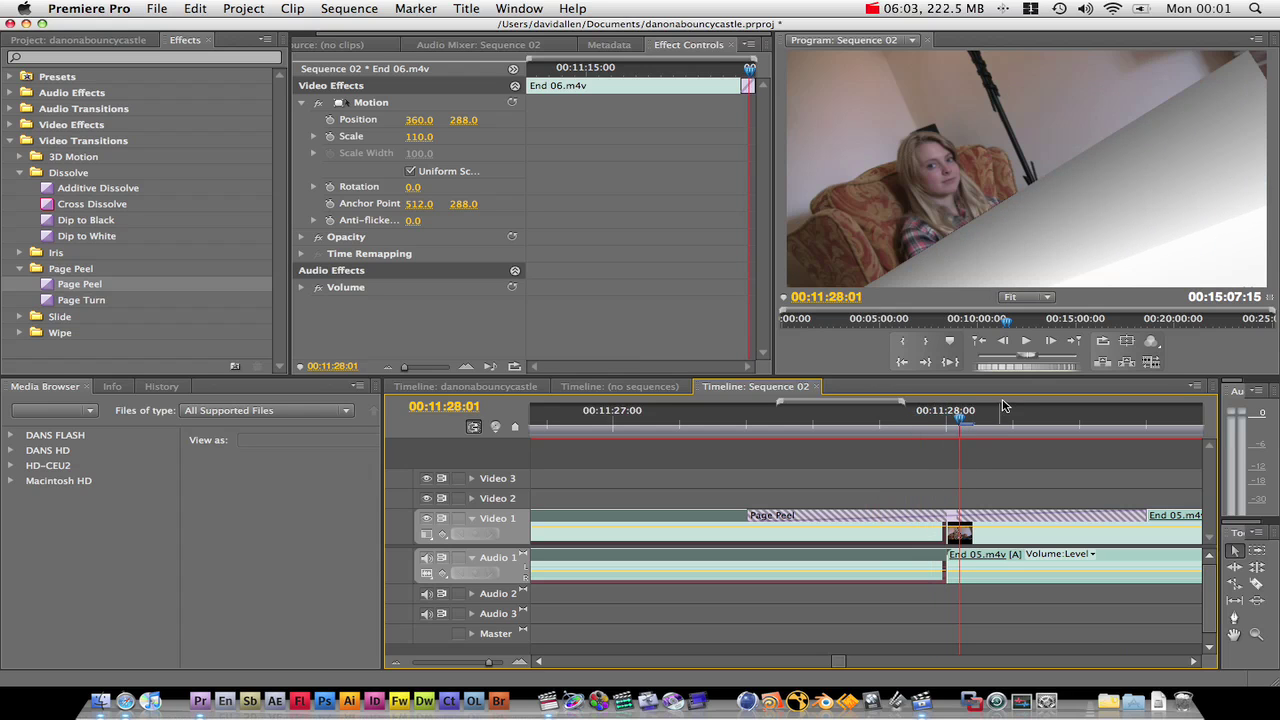
left_click_drag(990, 419, 1052, 421)
key("space")
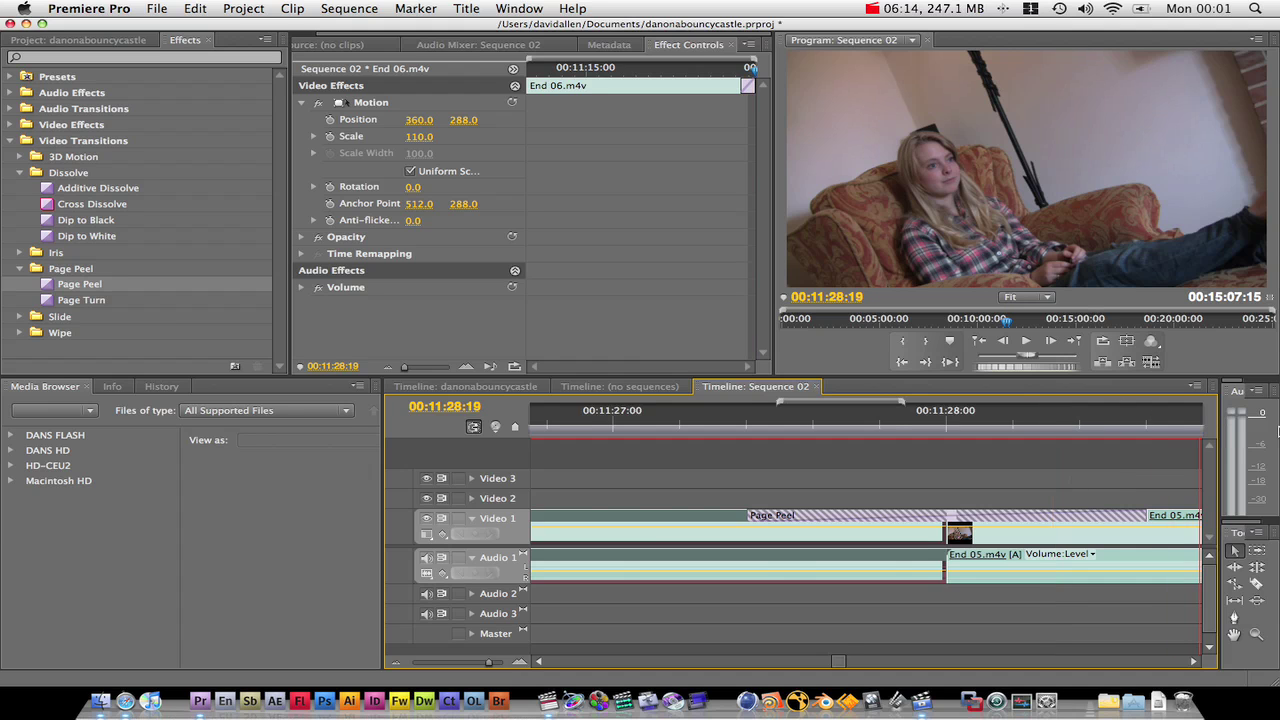
key("space")
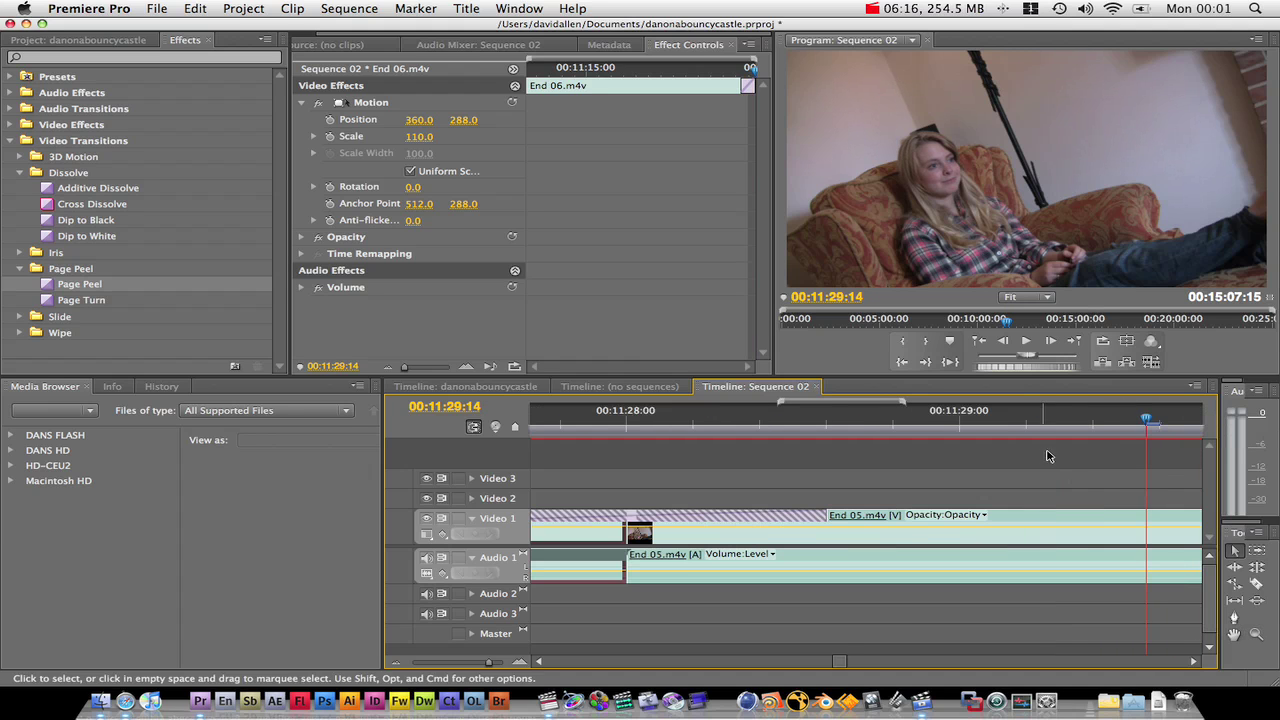
Select End 04.m4v near the start of the sequence and add an Opacity keyframe at 00:00:35:11.
key("minus")
key("minus")
key("minus")
key("minus")
key("minus")
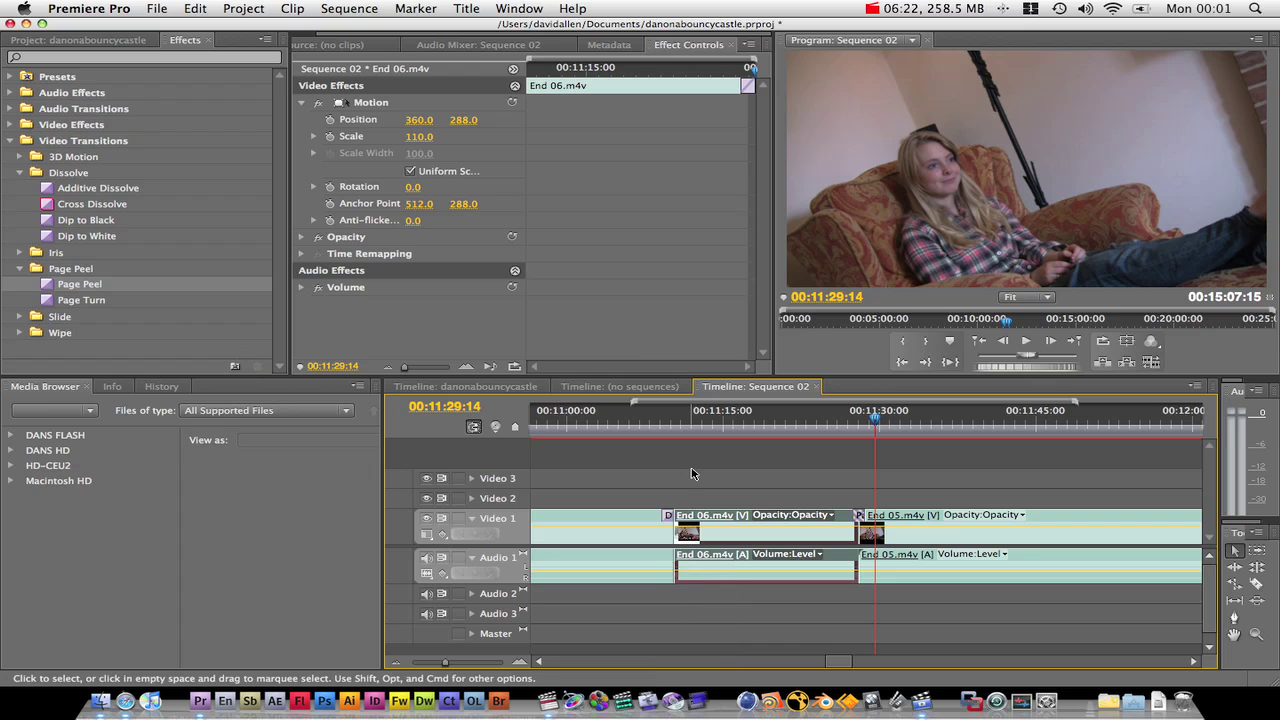
scroll(680, 469, "up", 10)
scroll(670, 469, "up", 15)
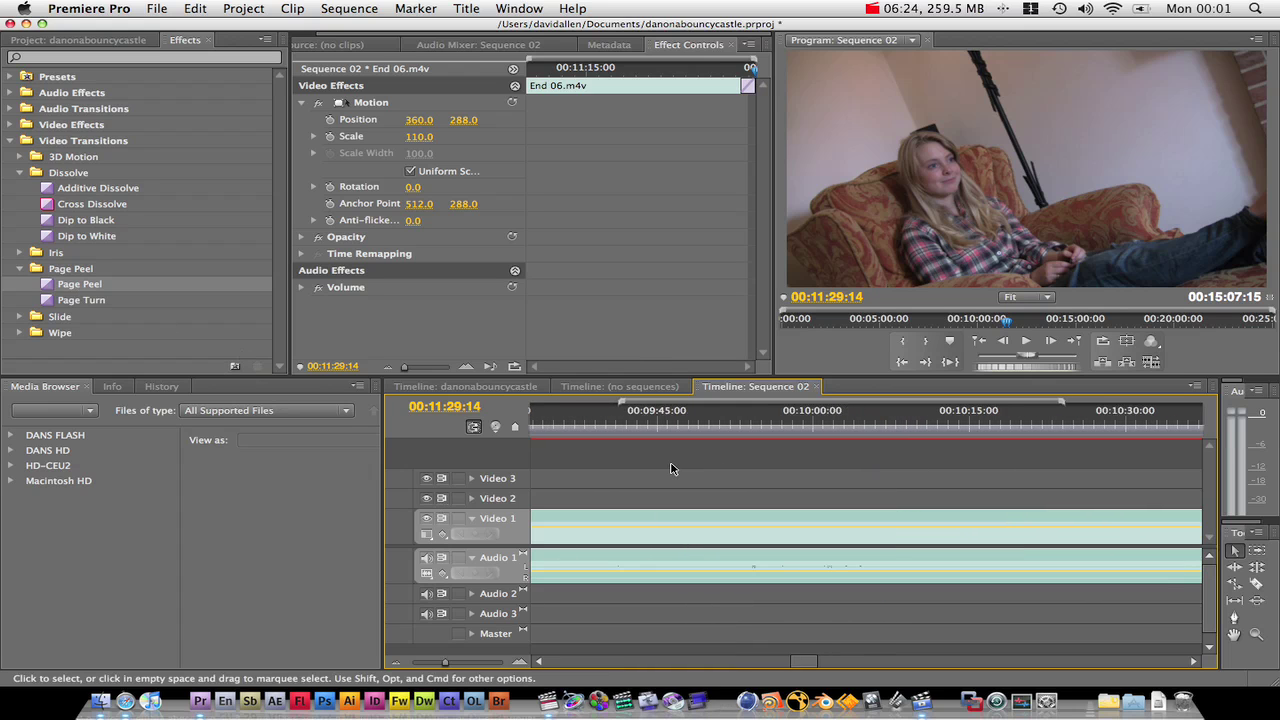
scroll(668, 469, "up", 20)
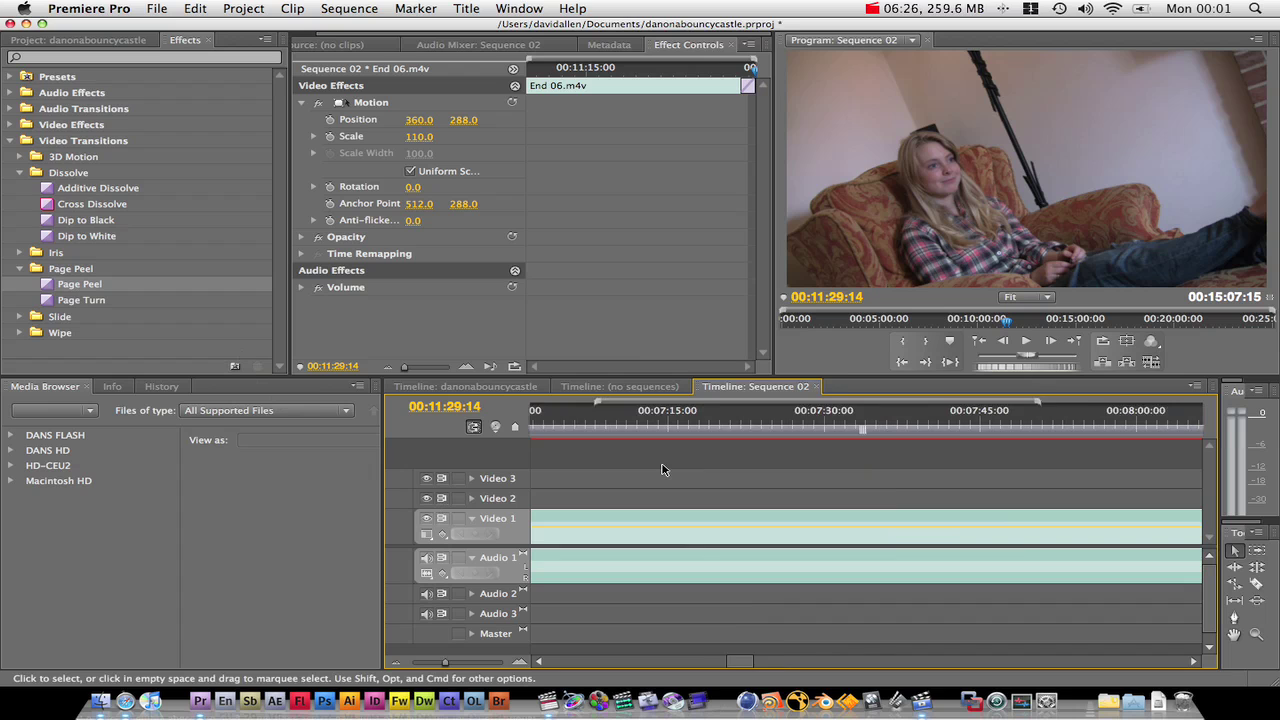
scroll(585, 452, "up", 20)
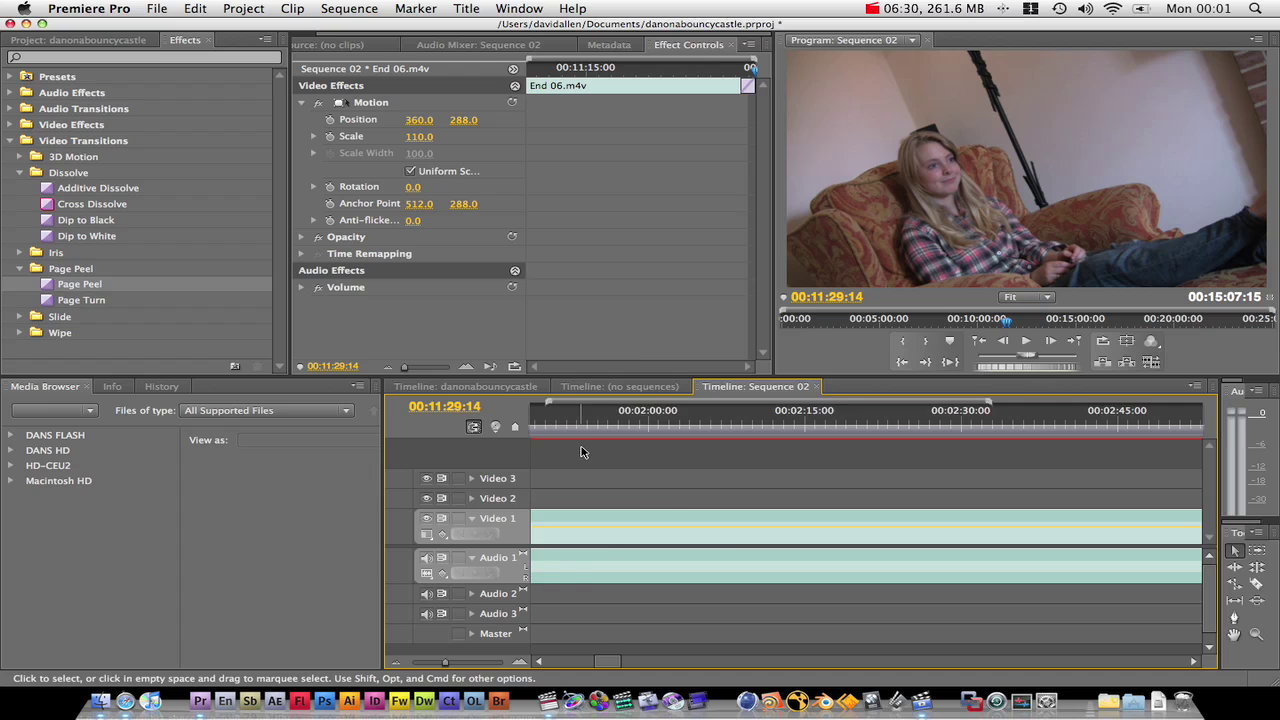
scroll(583, 449, "up", 10)
left_click(618, 519)
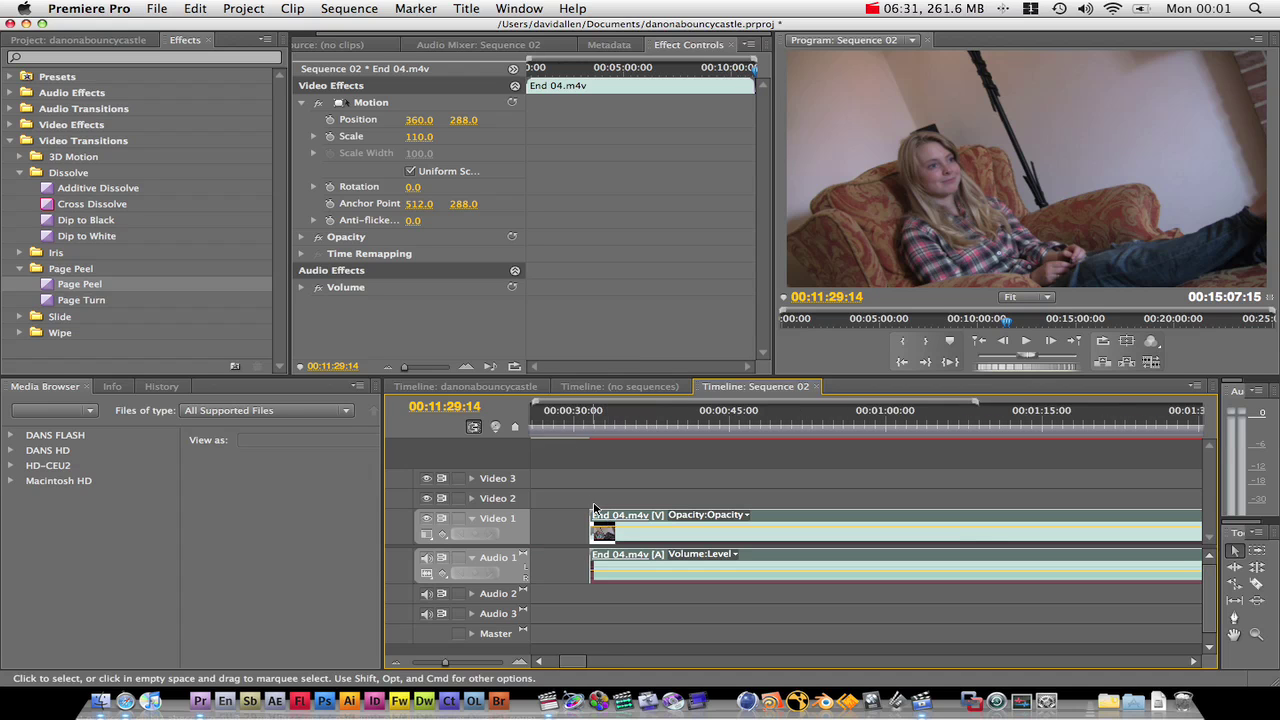
left_click(300, 238)
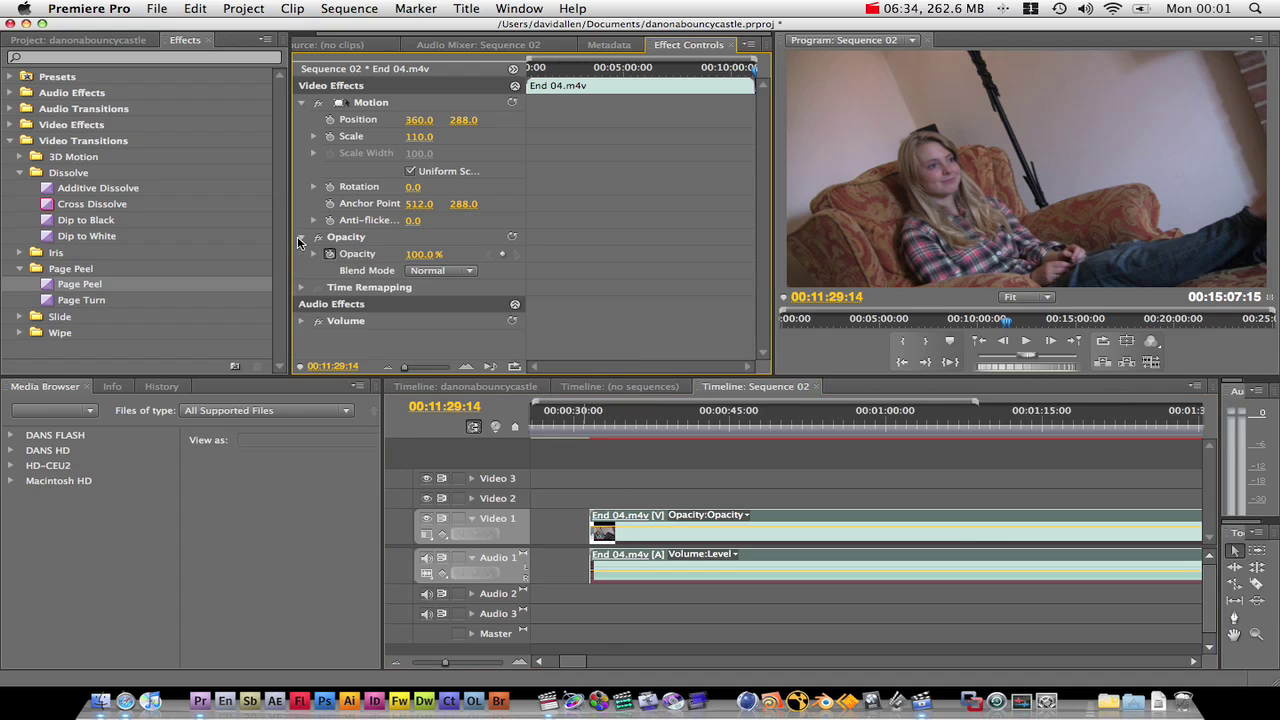
left_click(629, 418)
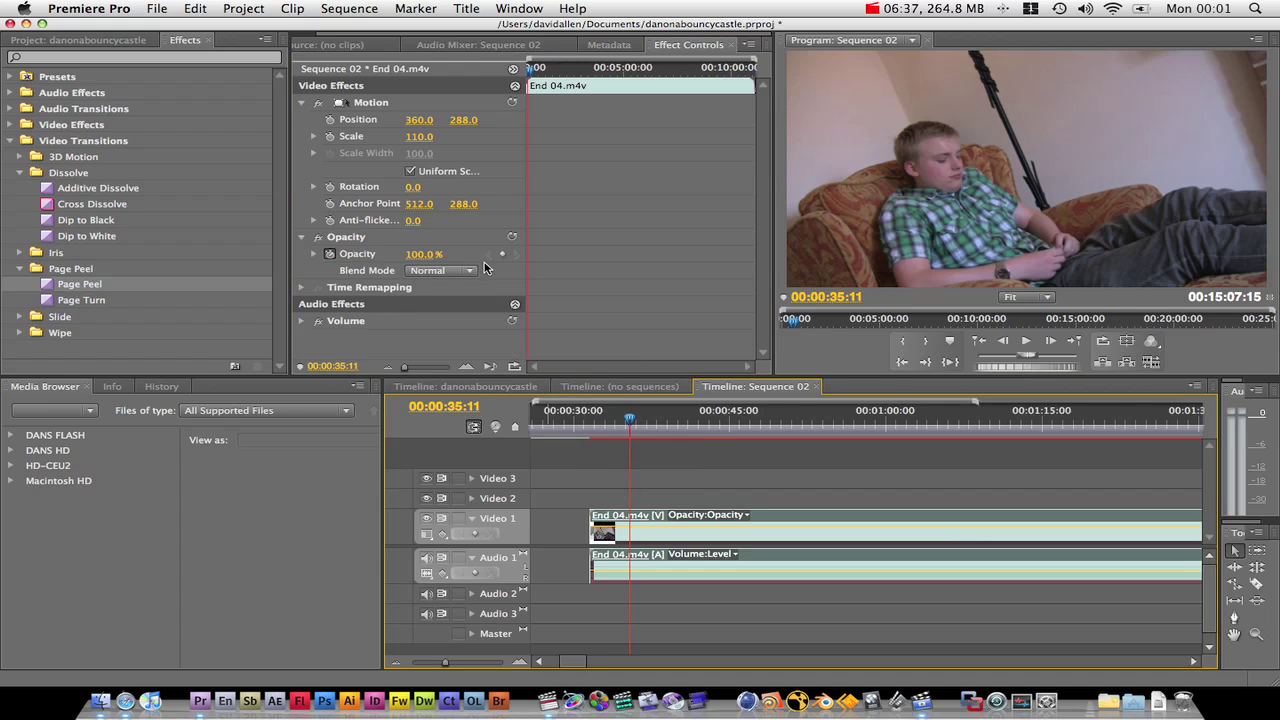
left_click(502, 254)
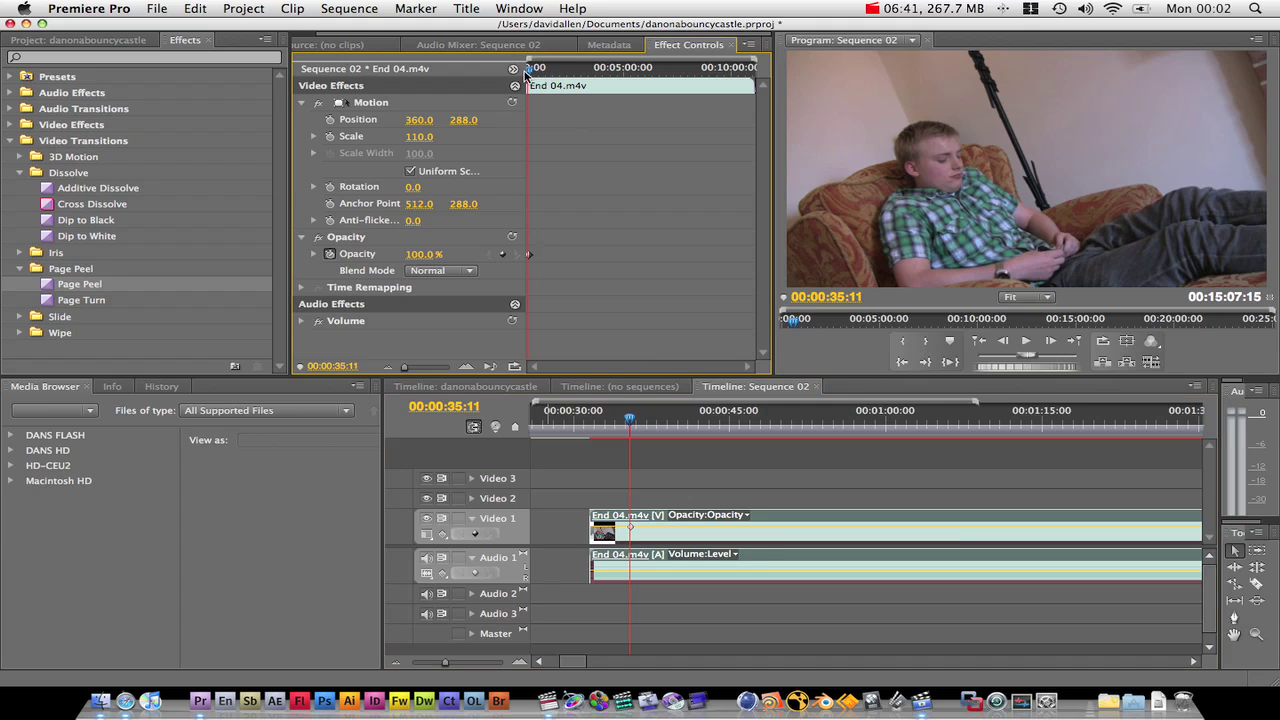
Set the opacity of End 04.m4v to 0% at its start, 00:00:31:13, and scrub through the fade-in to 00:00:35:07.
left_click_drag(520, 80, 517, 85)
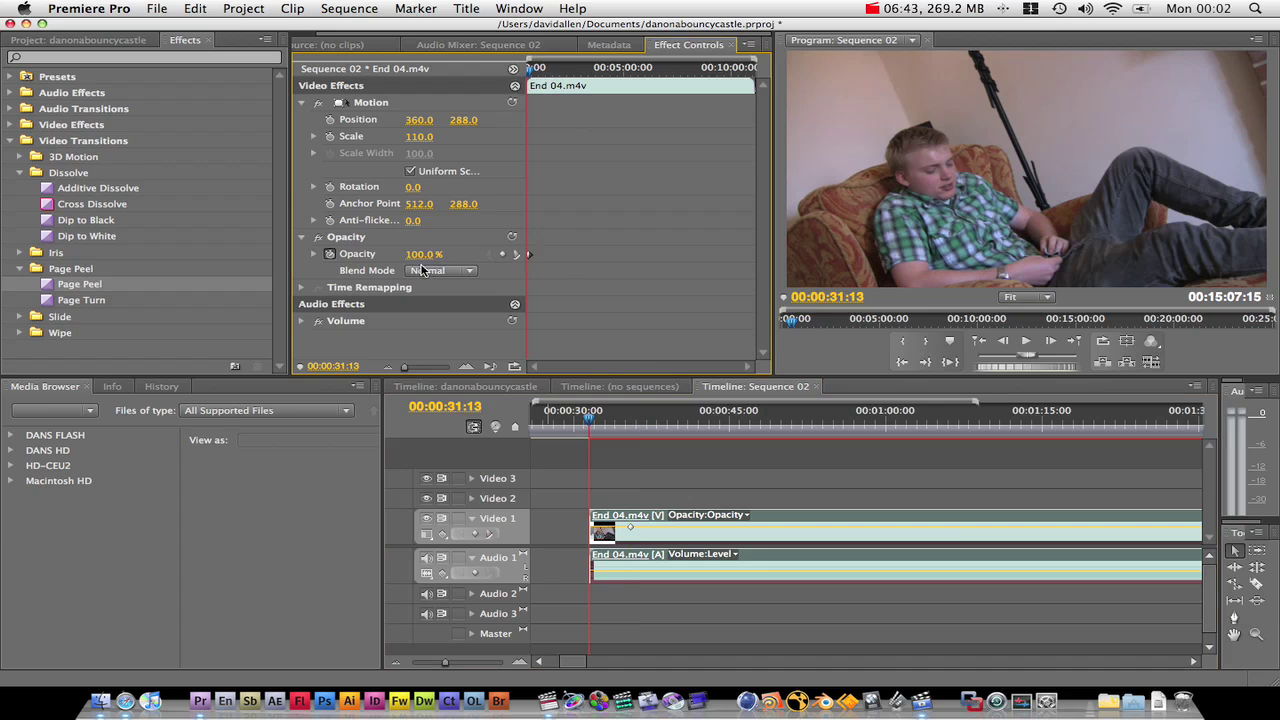
left_click_drag(422, 254, 377, 254)
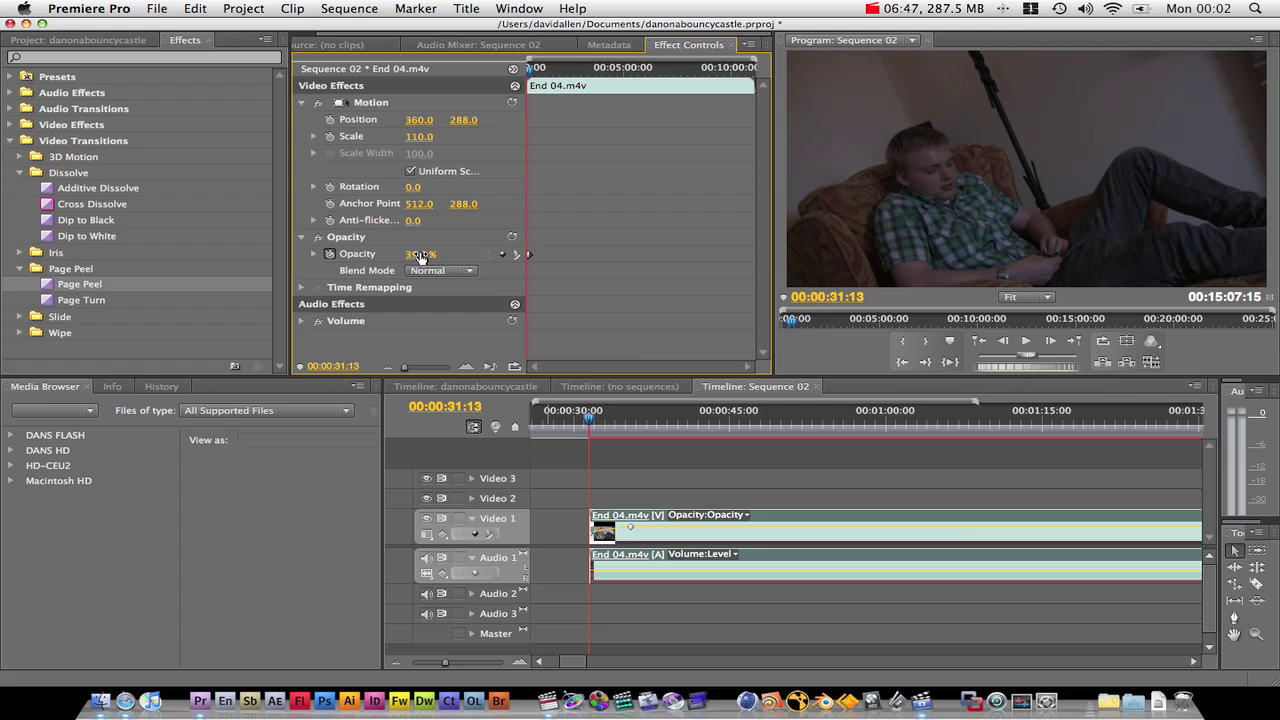
left_click(417, 254)
type("0")
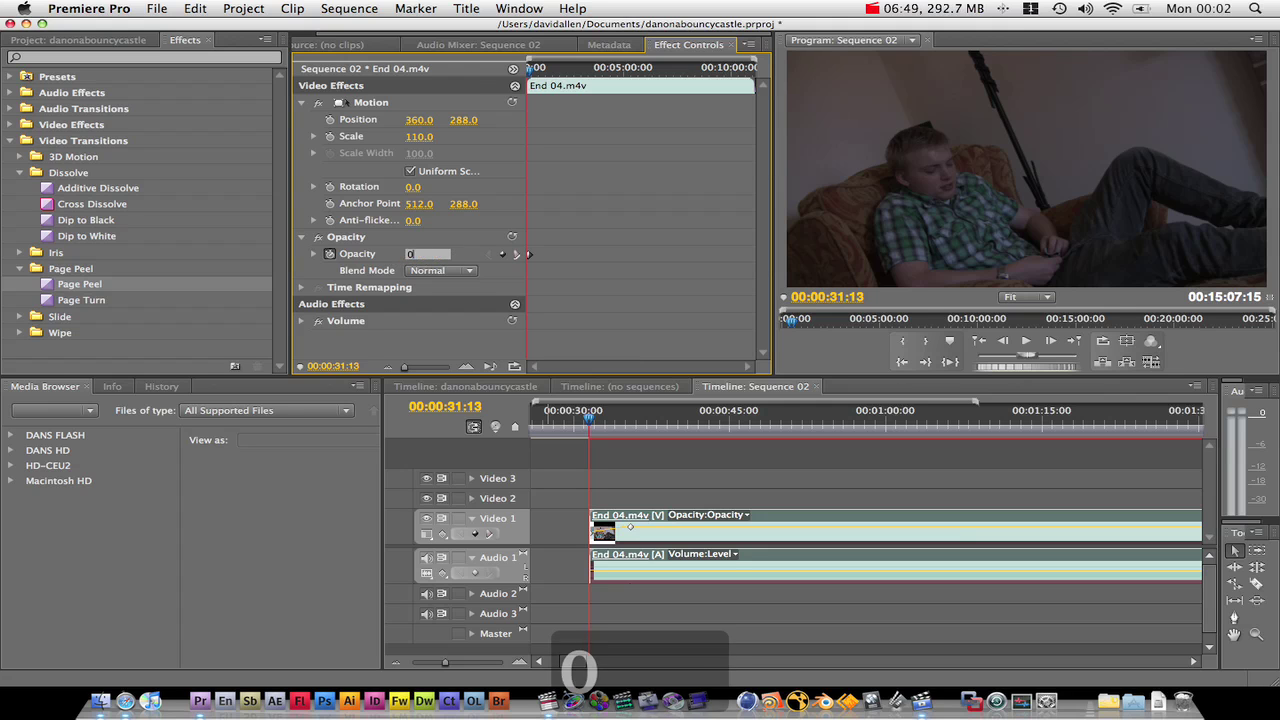
key("Return")
left_click_drag(583, 427, 628, 422)
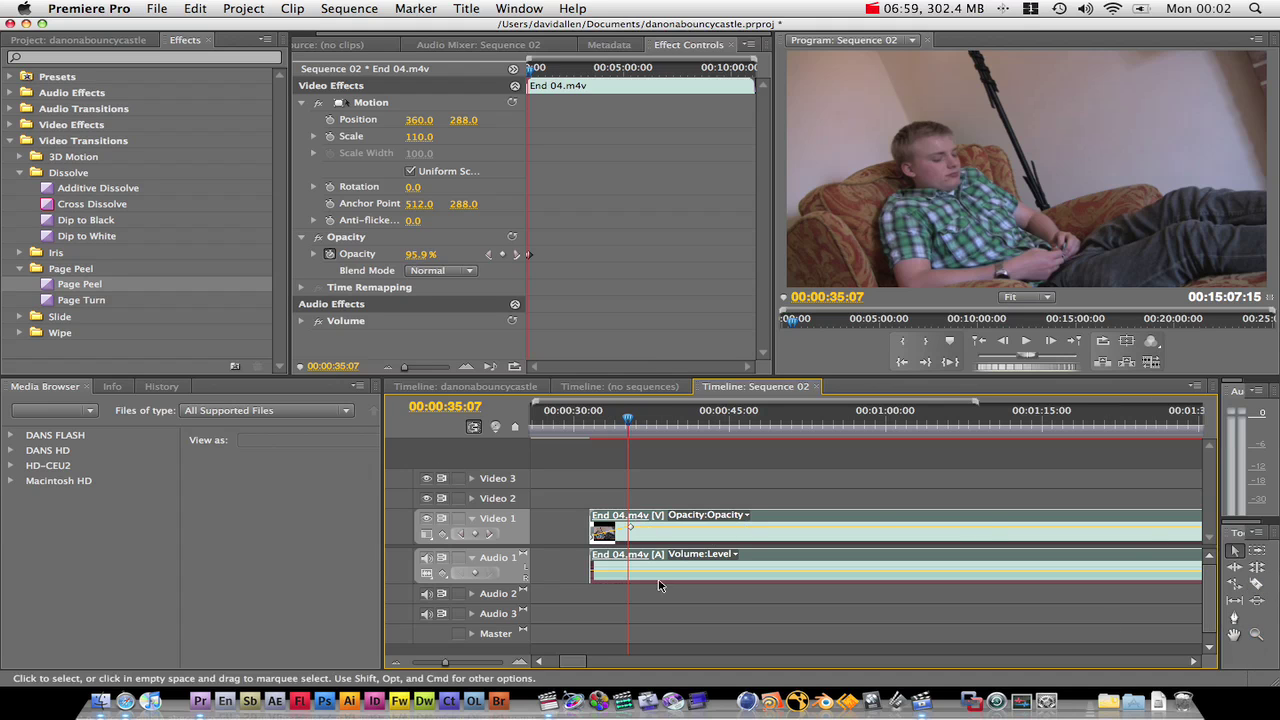
Add three more keyframes along the opacity line of End 04.m4v with the Pen tool, after the fade-in.
key("p")
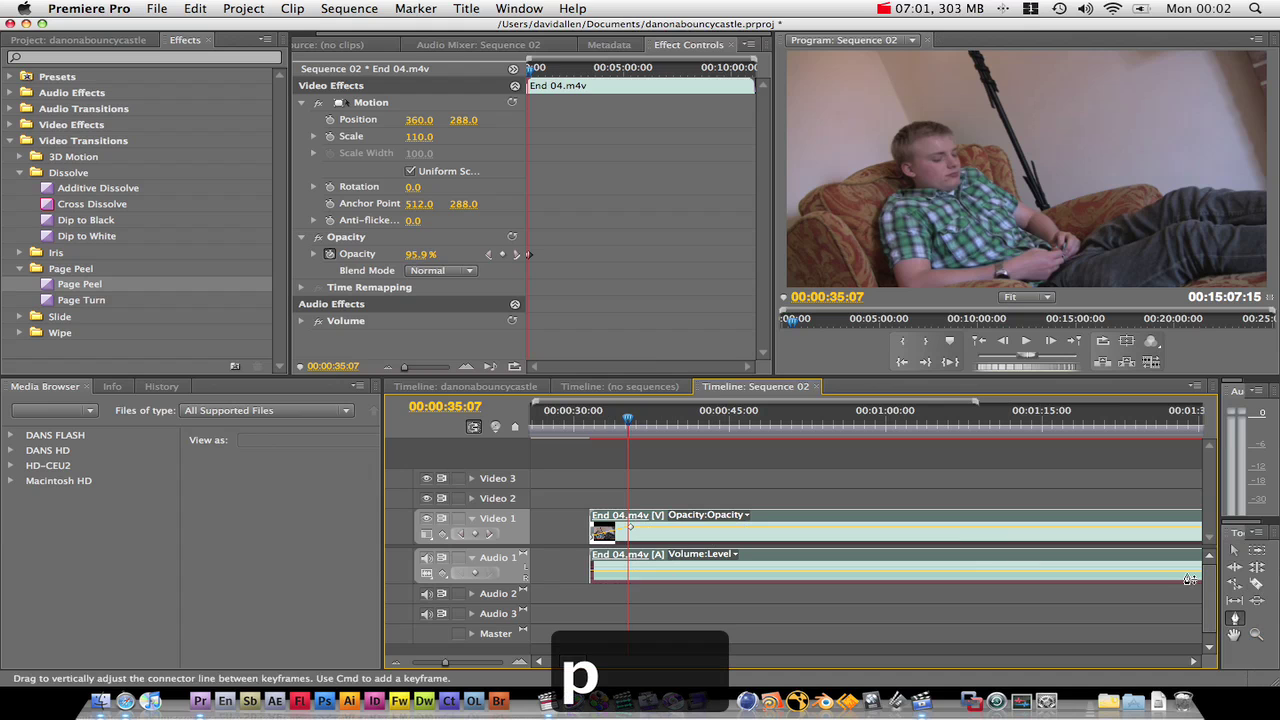
left_click(676, 528)
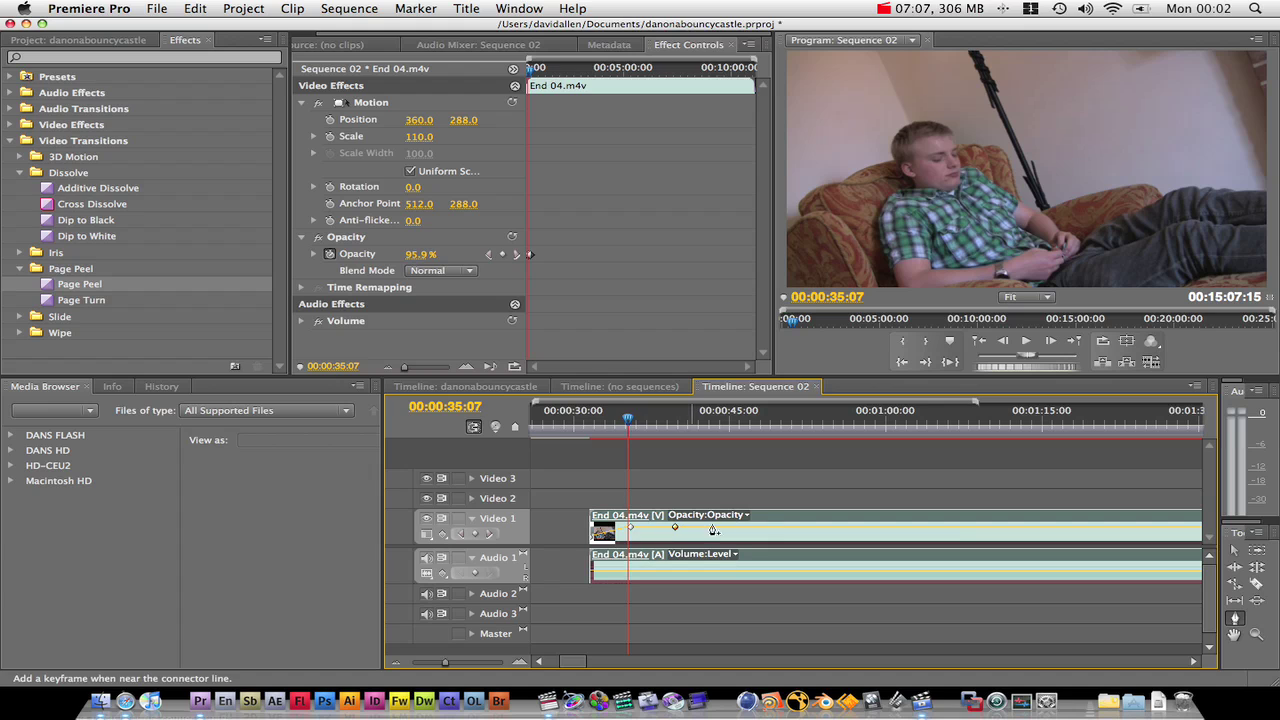
left_click(766, 528)
left_click(821, 528)
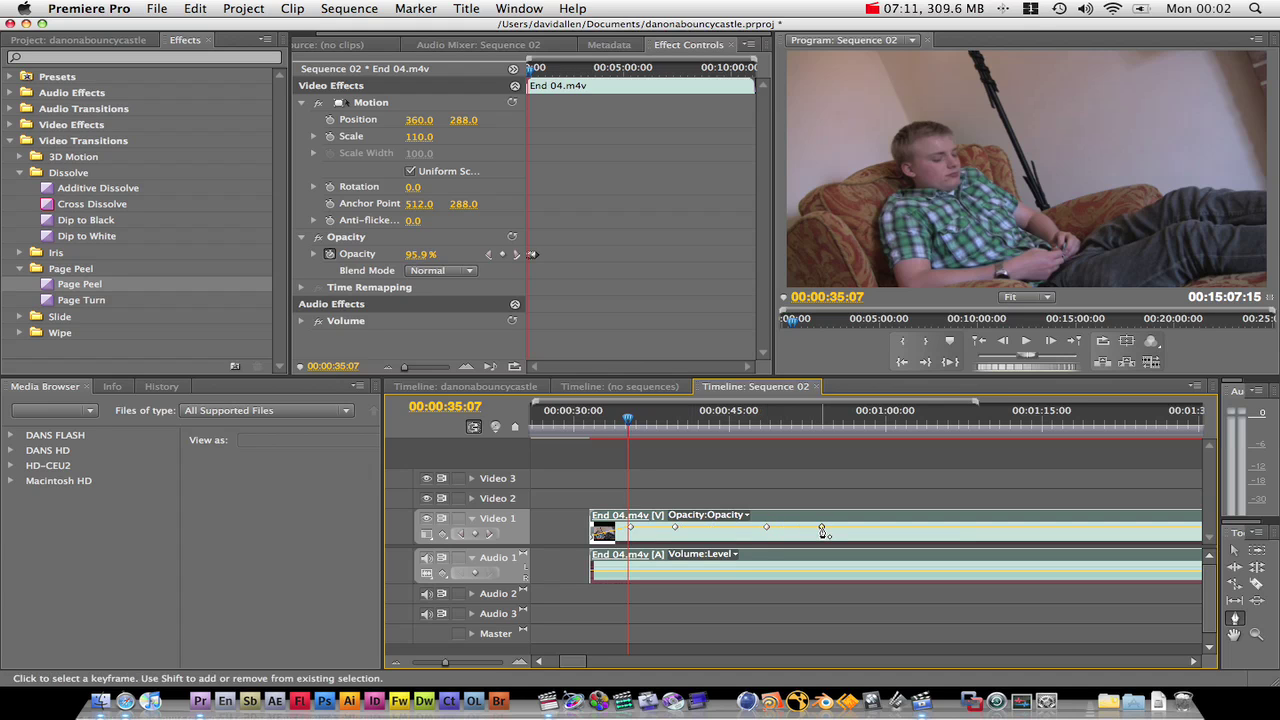
Lower the first and last of the three new opacity keyframes, moving the last one earlier, and scrub to 00:00:52:09.
left_click_drag(822, 531, 791, 538)
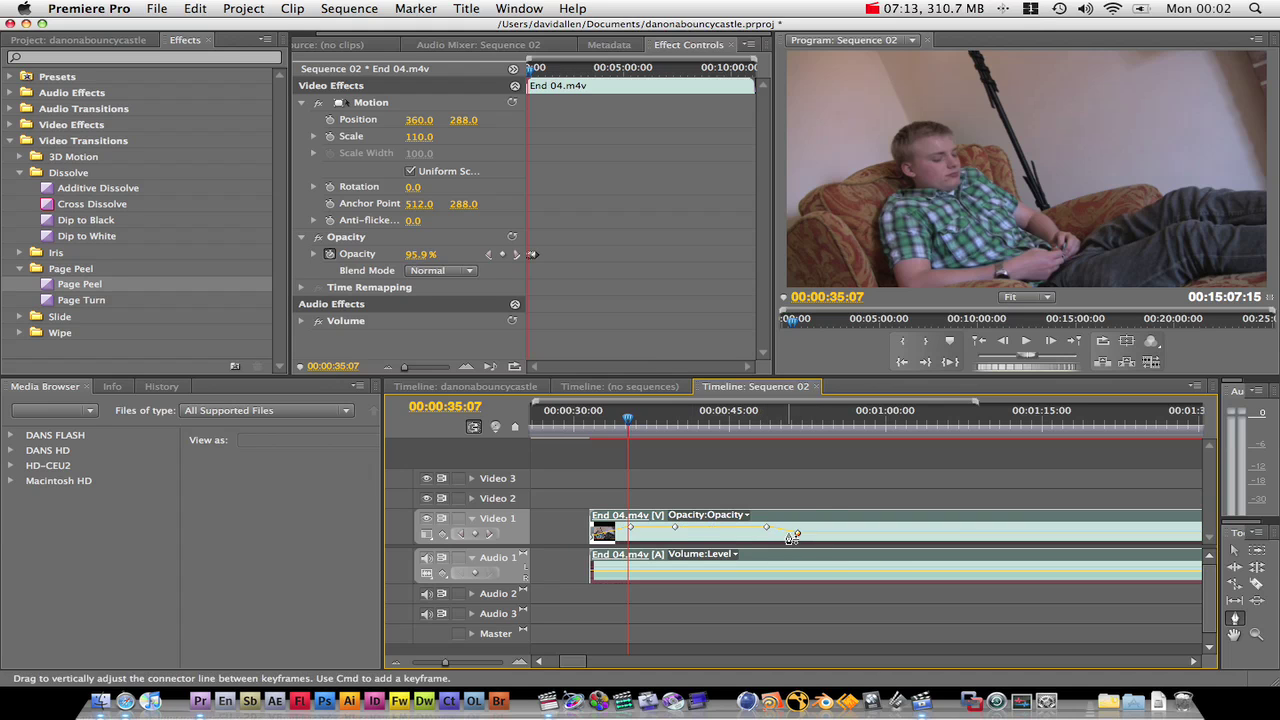
left_click_drag(675, 527, 677, 533)
left_click_drag(628, 418, 807, 422)
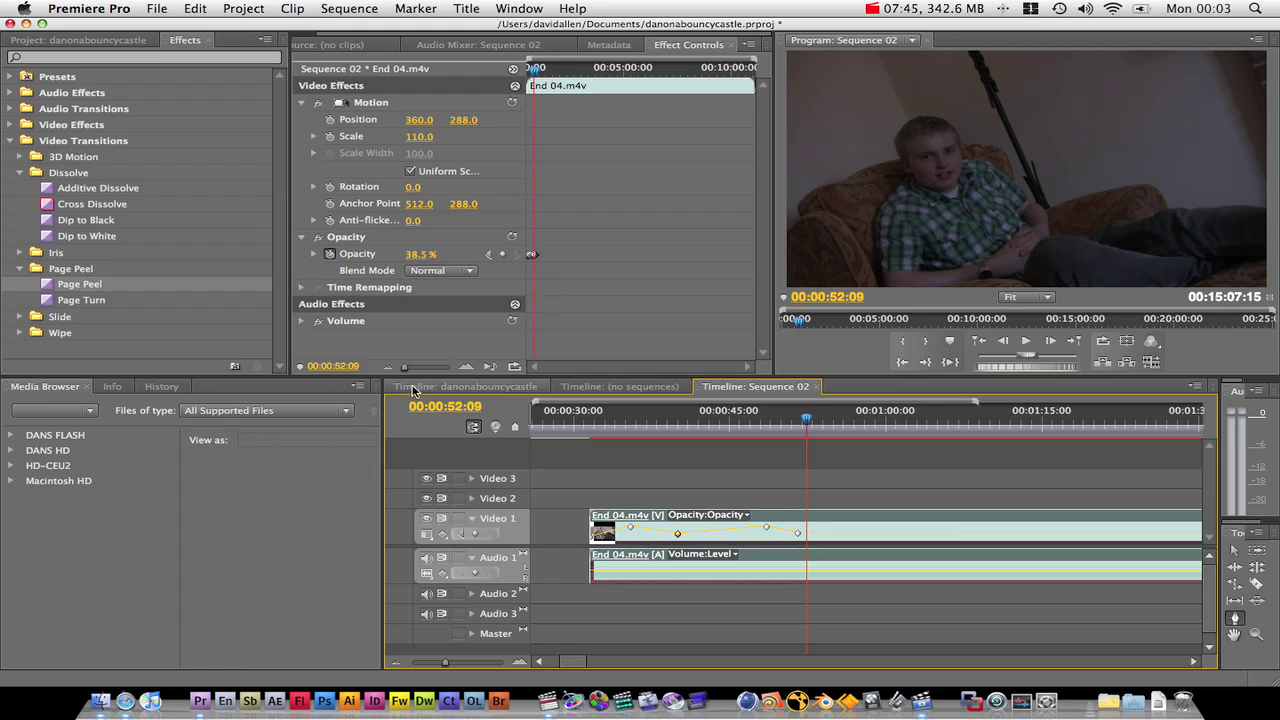
Switch to Finder and search the Mac for danonabouncycastle.
left_click(97, 701)
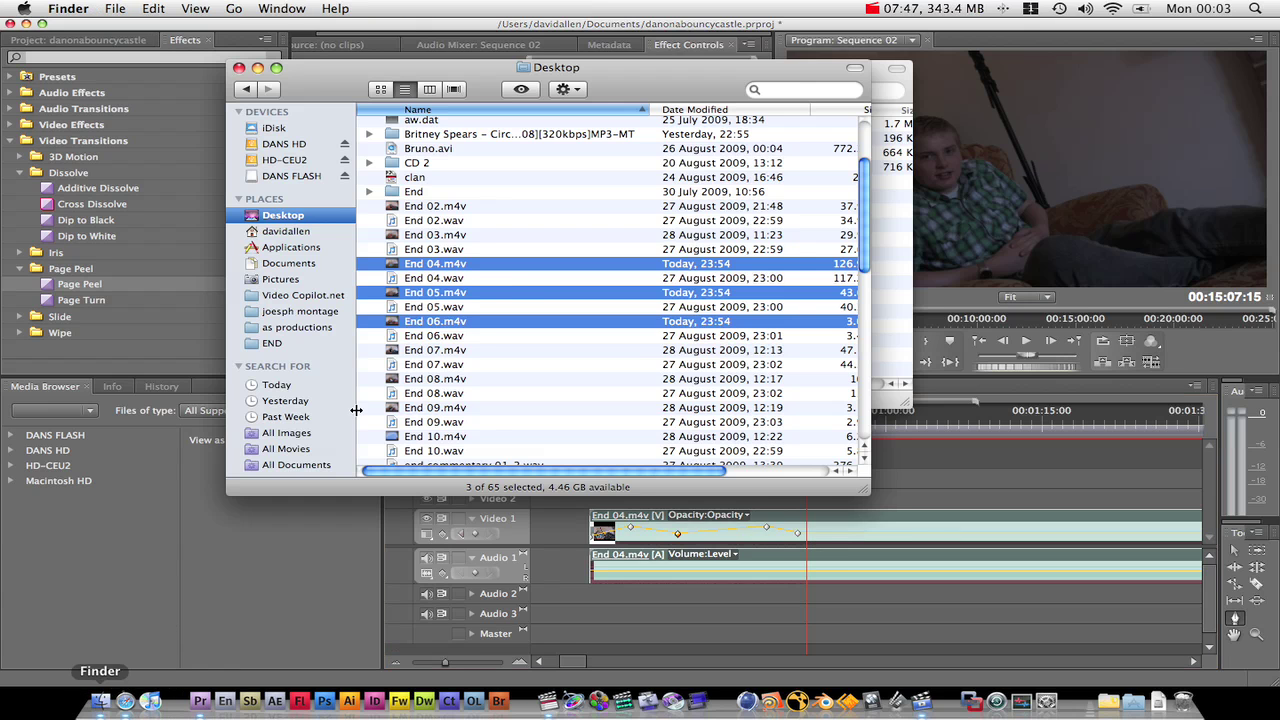
left_click(476, 192)
left_click(798, 90)
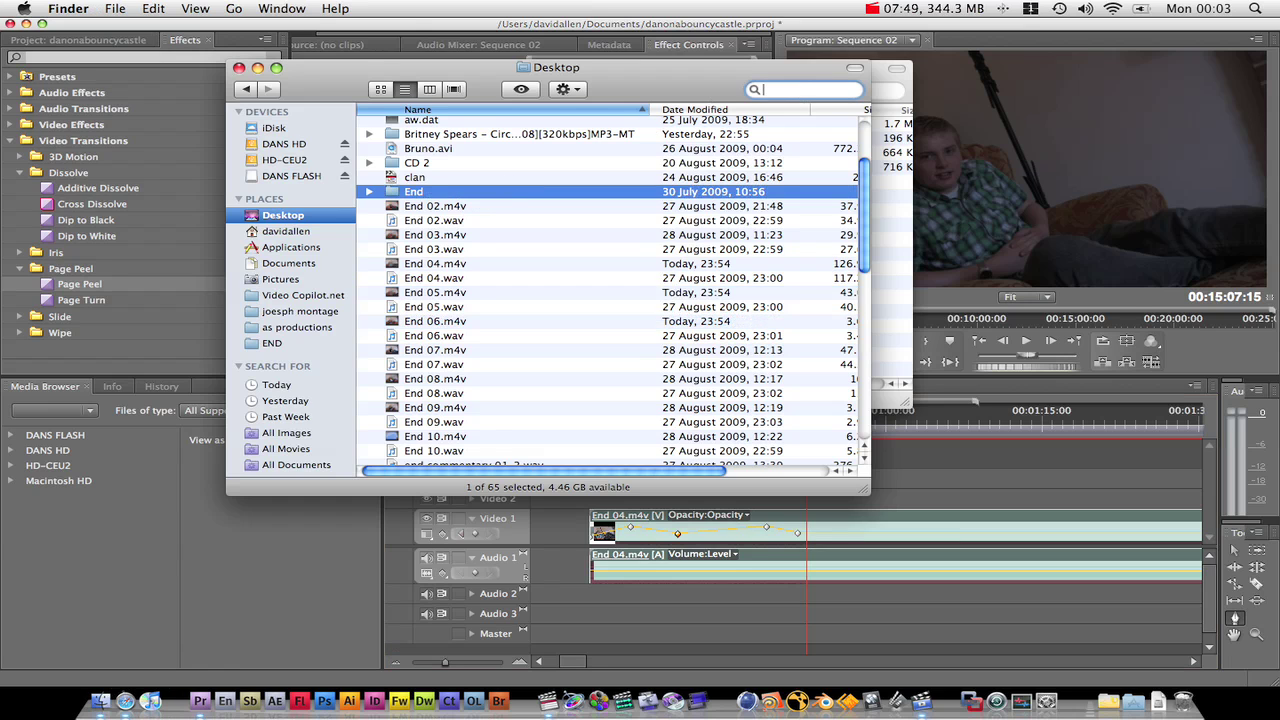
scroll(590, 215, "down", 3)
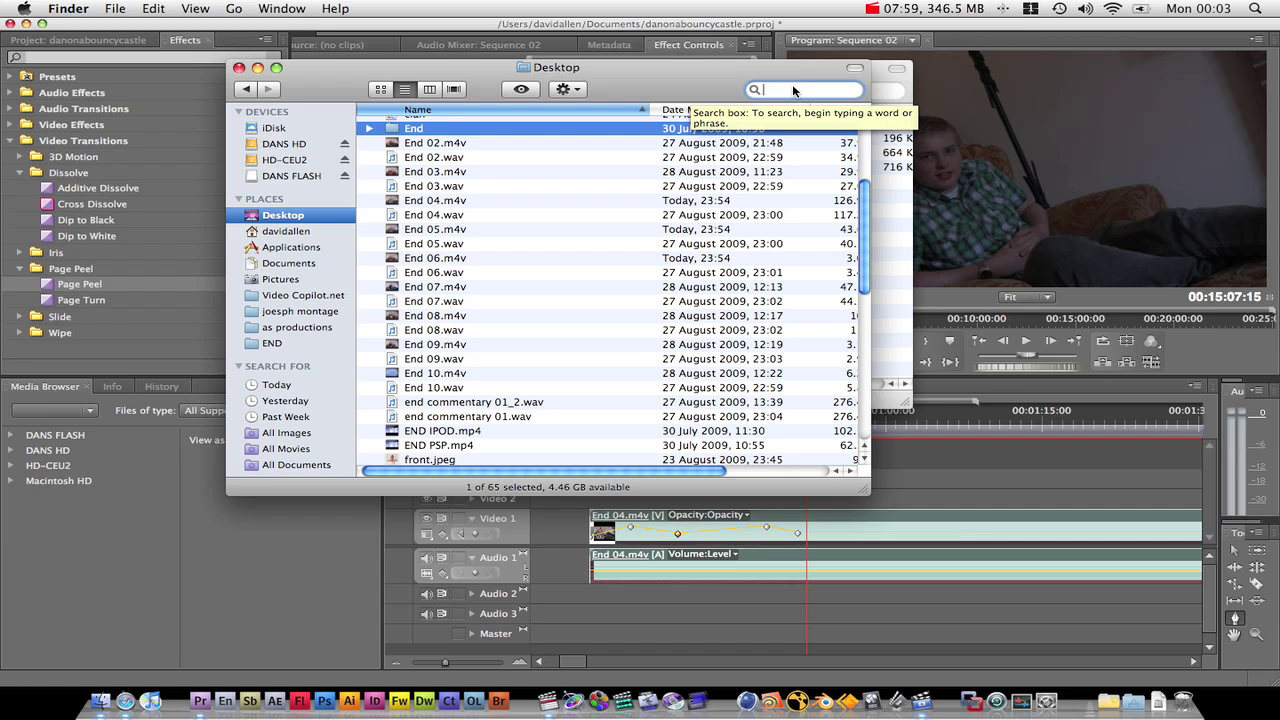
type("dan")
type("onabouncy")
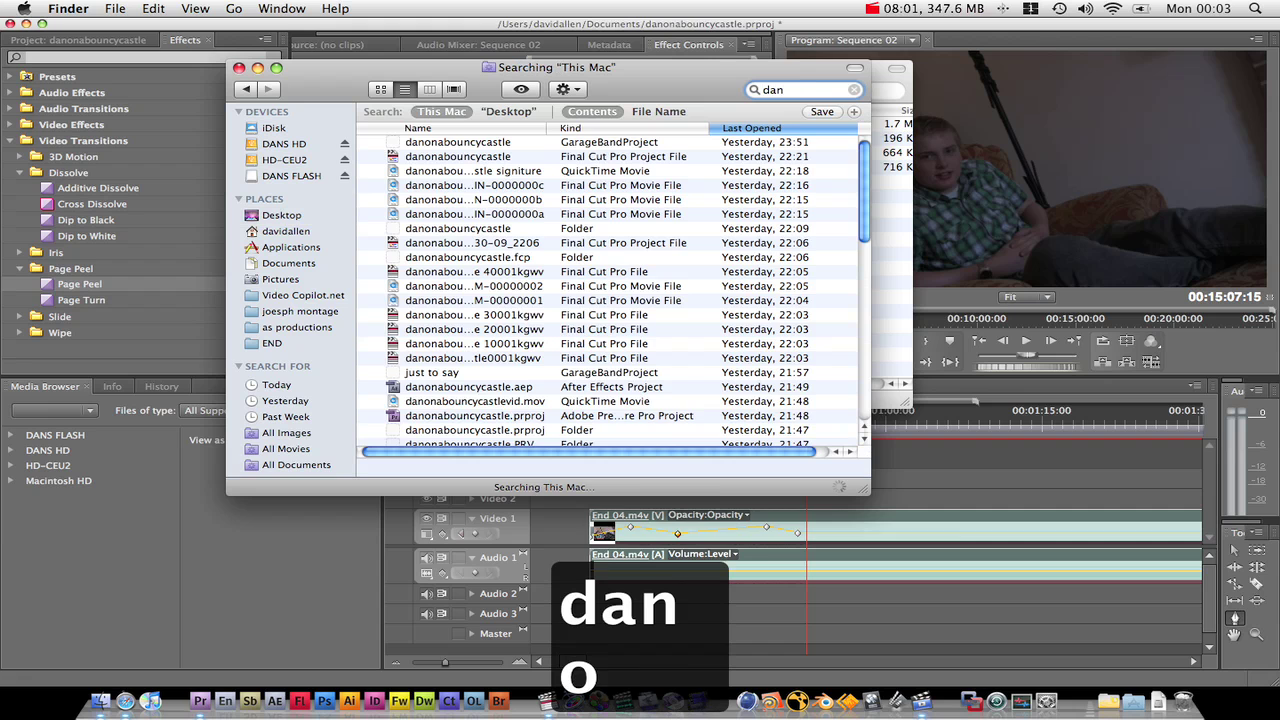
type("castle")
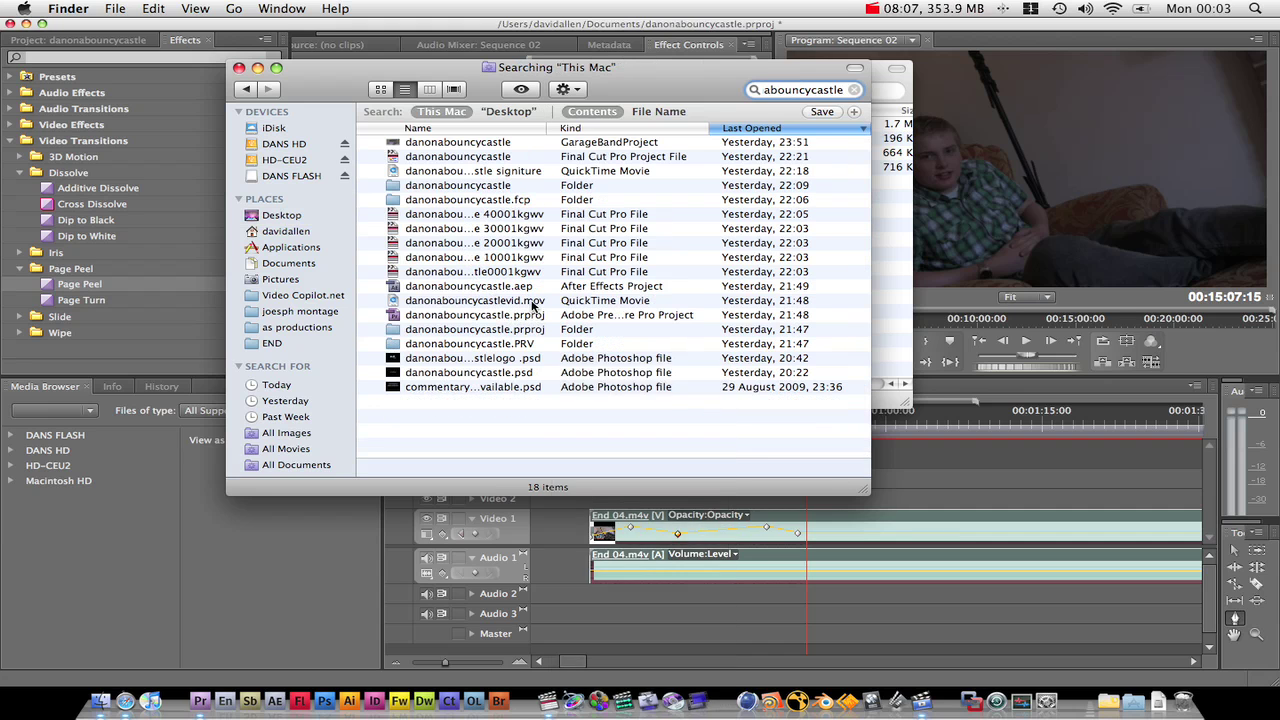
Open the QuickTime movie "danonabouncycastle signiture" from the search results with QuickTime Player.
left_click(506, 171)
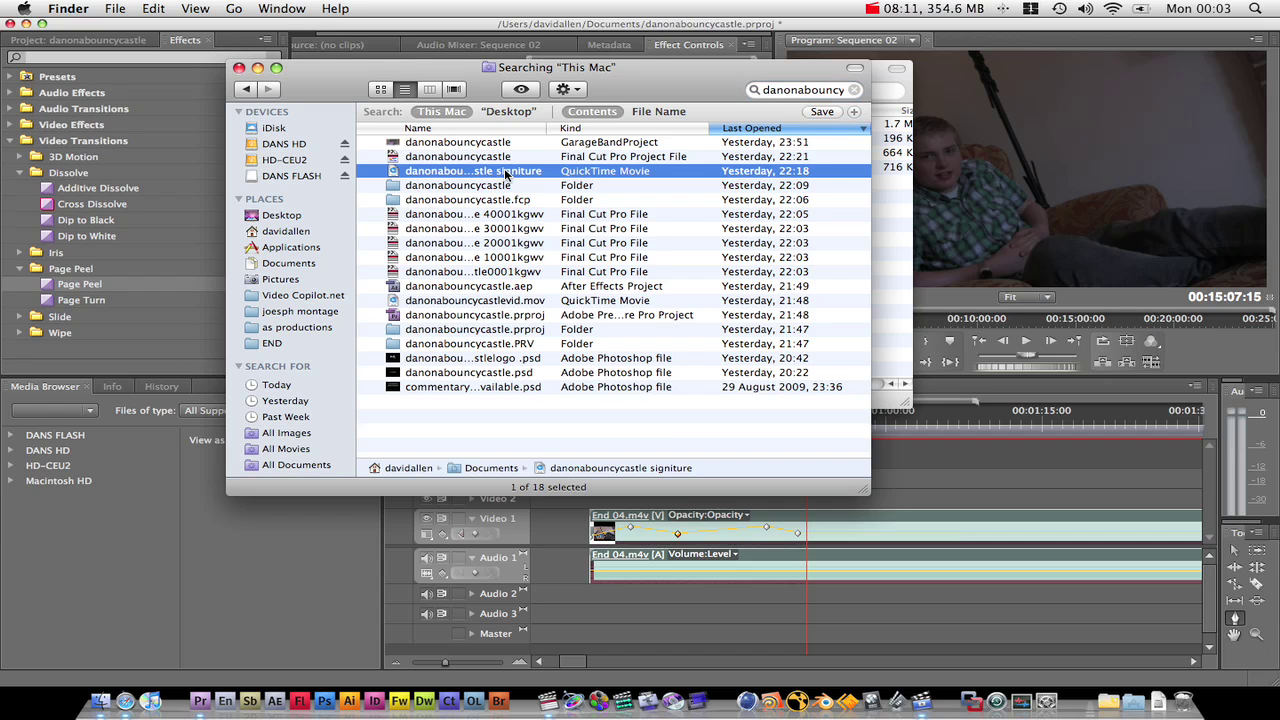
right_click(506, 172)
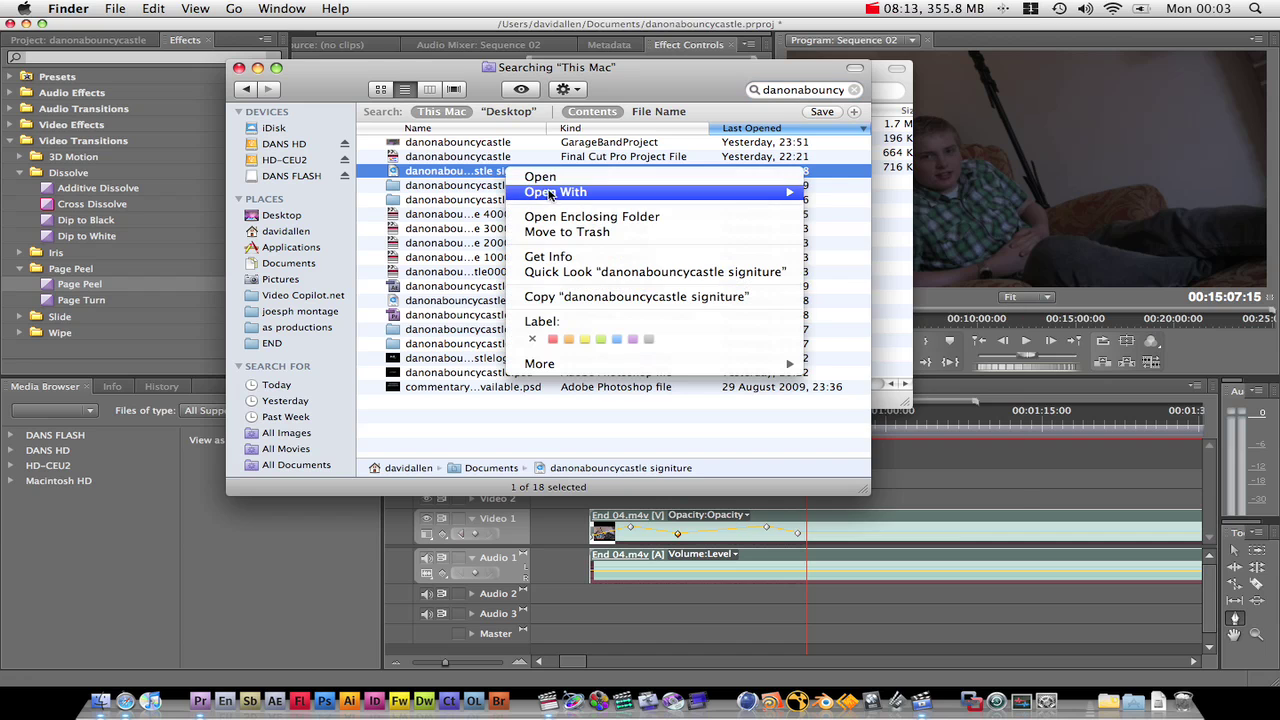
mouse_move(549, 193)
left_click(908, 194)
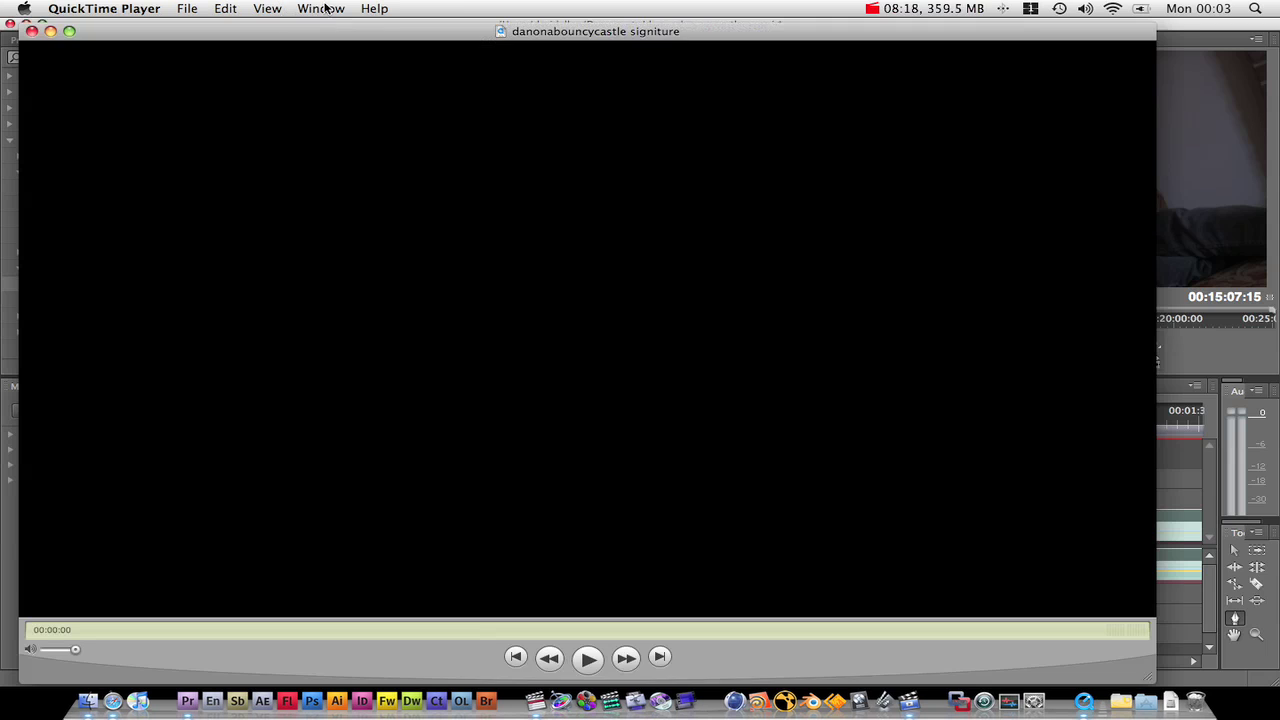
Play the danonabouncycastle signiture movie in full screen, then return to the normal player window.
left_click(268, 9)
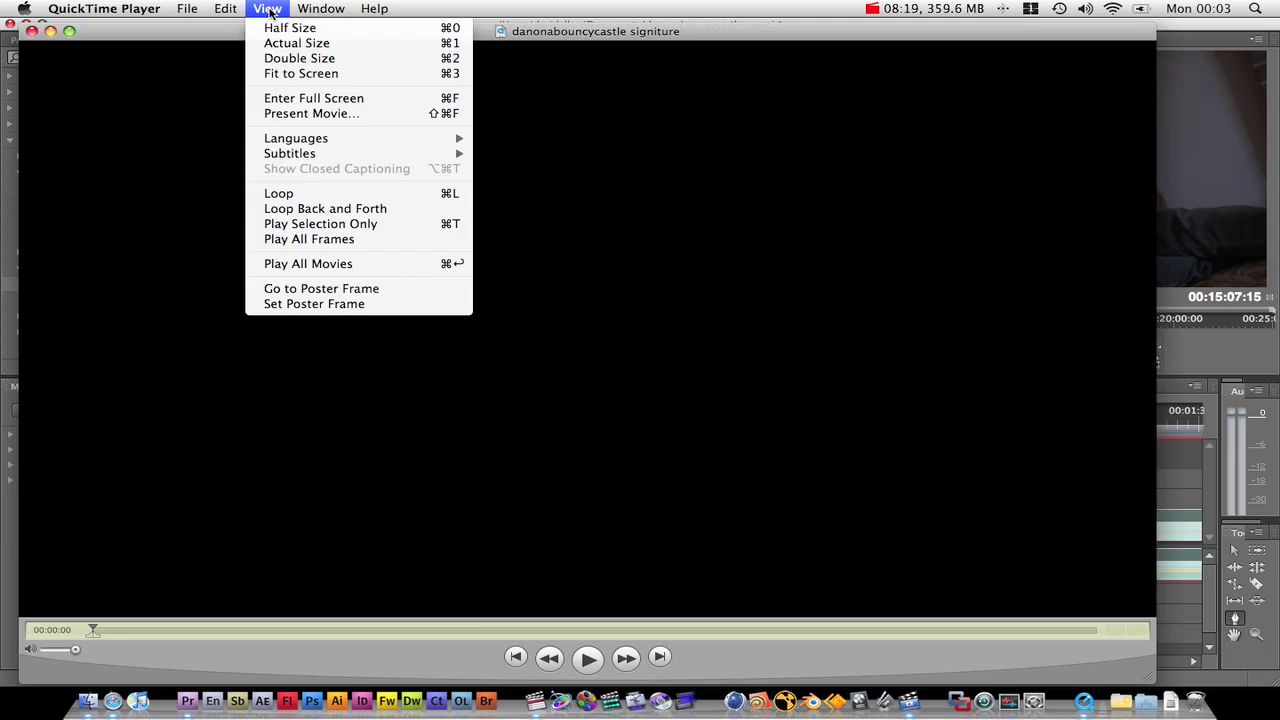
left_click(336, 98)
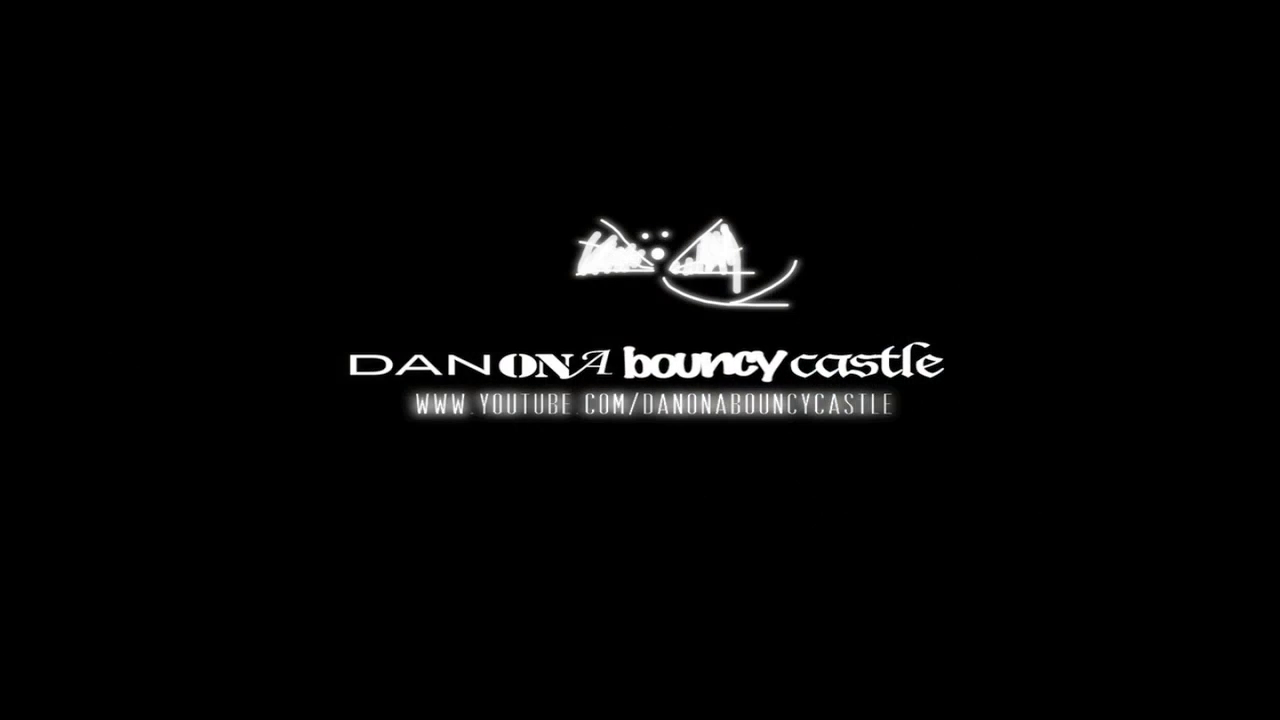
key("Escape")
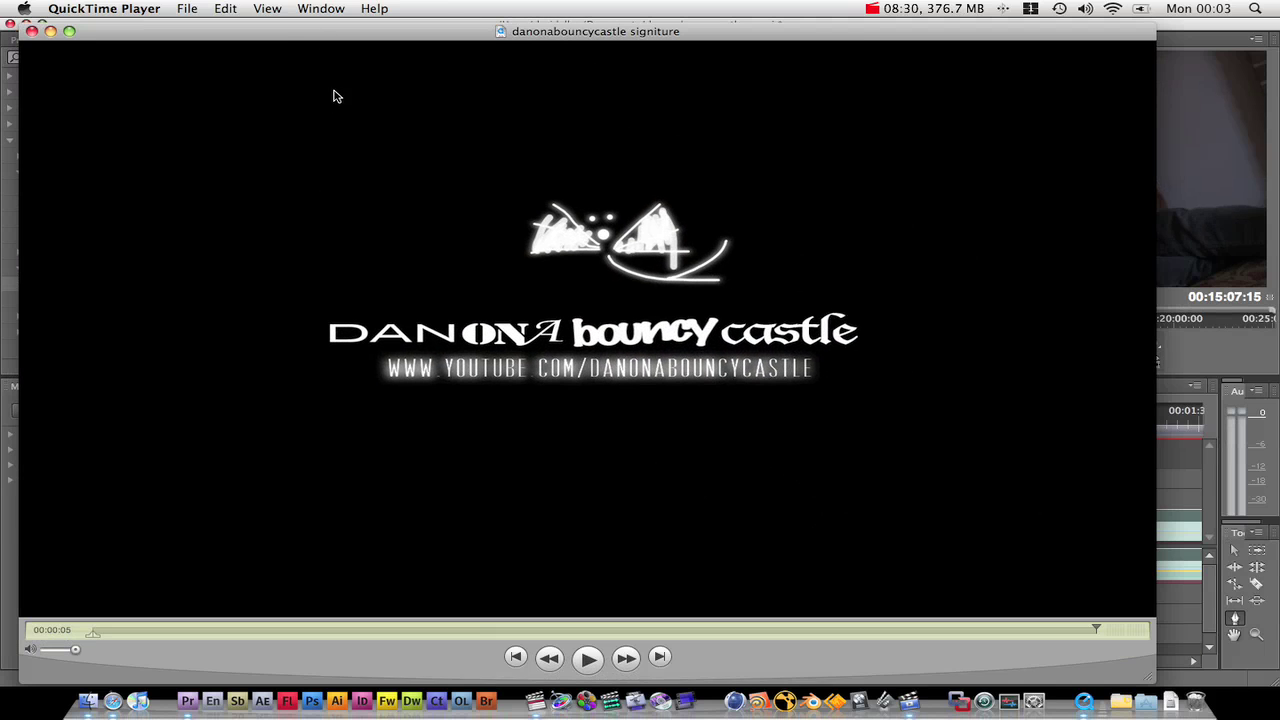
left_click(910, 9)
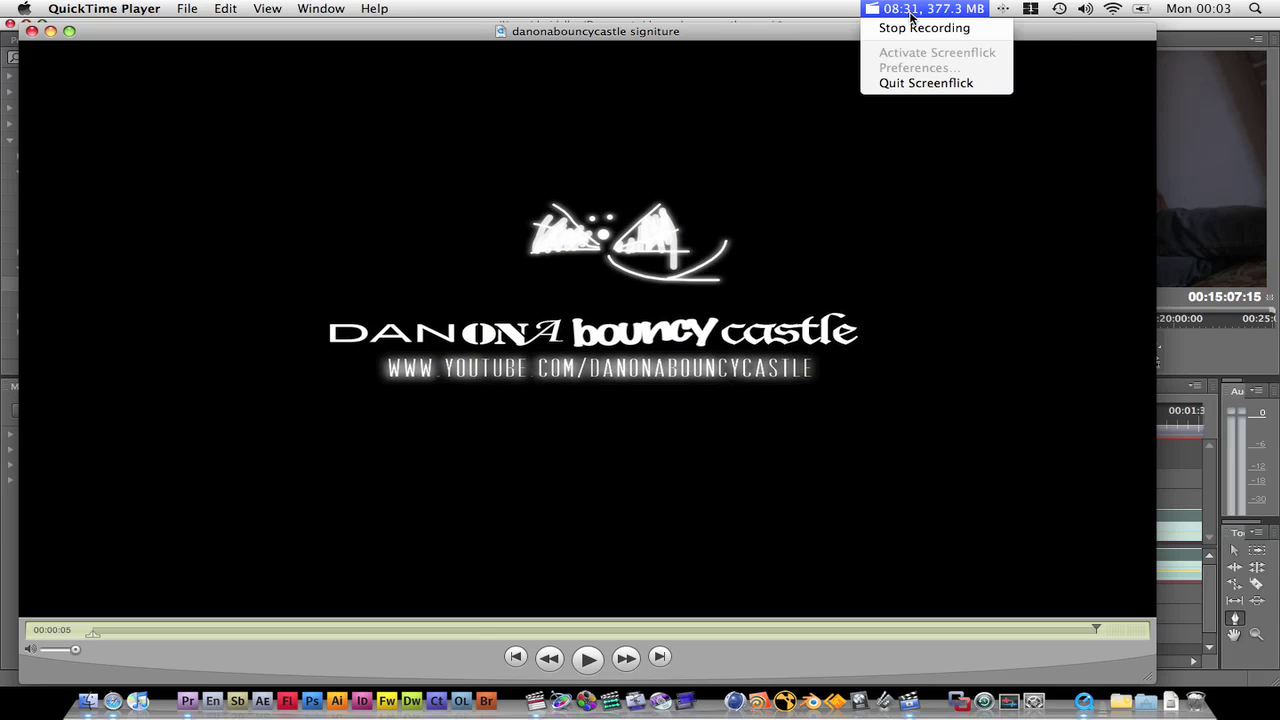